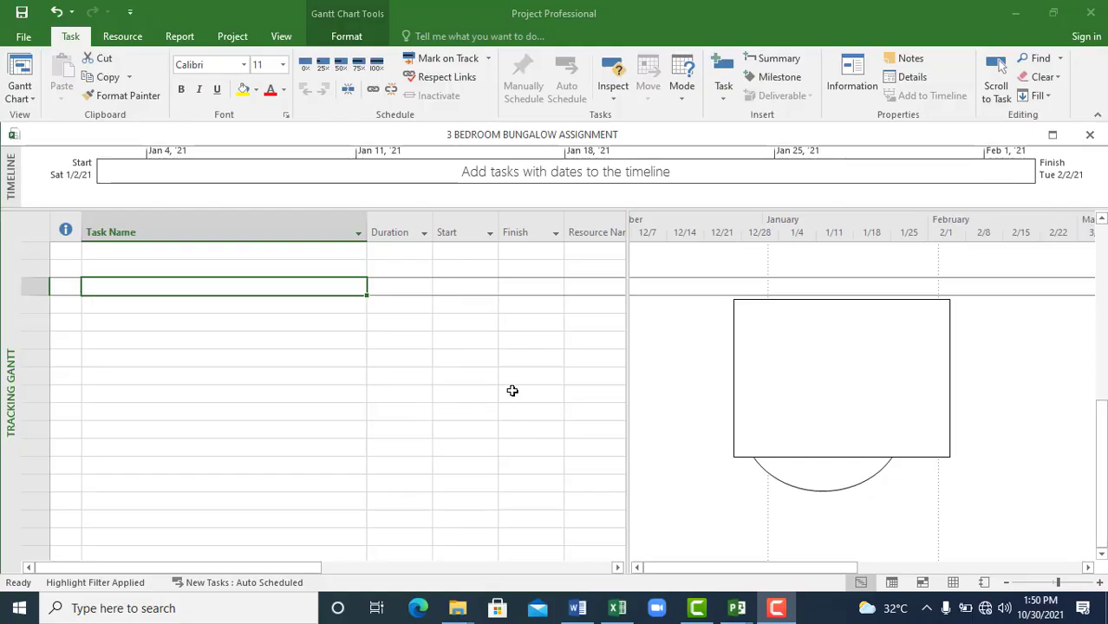
pyautogui.click(738, 356)
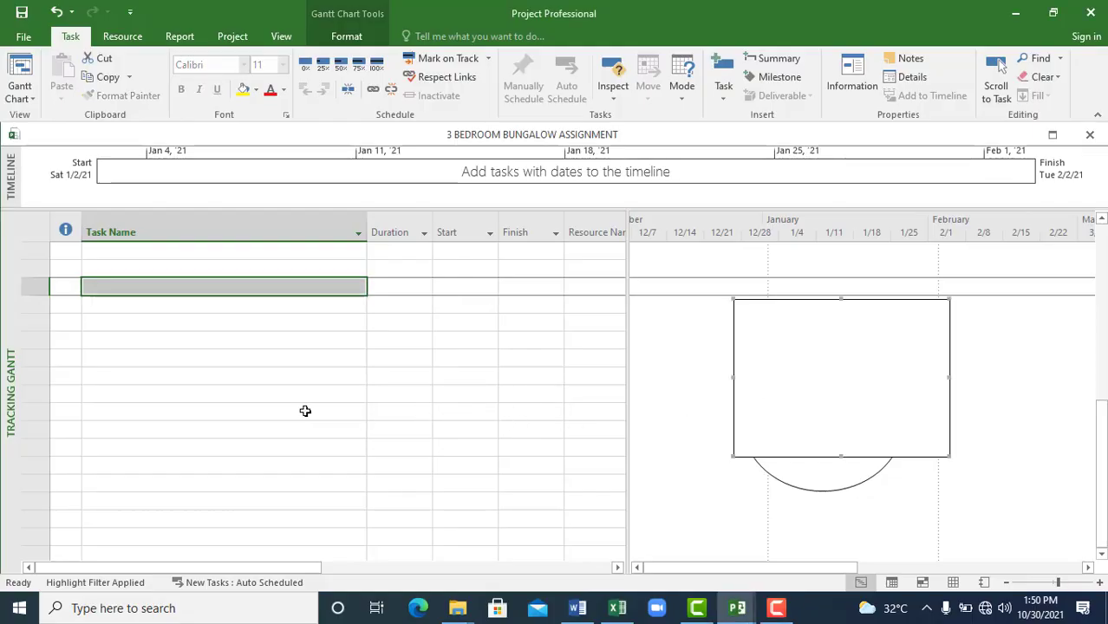
pyautogui.click(192, 305)
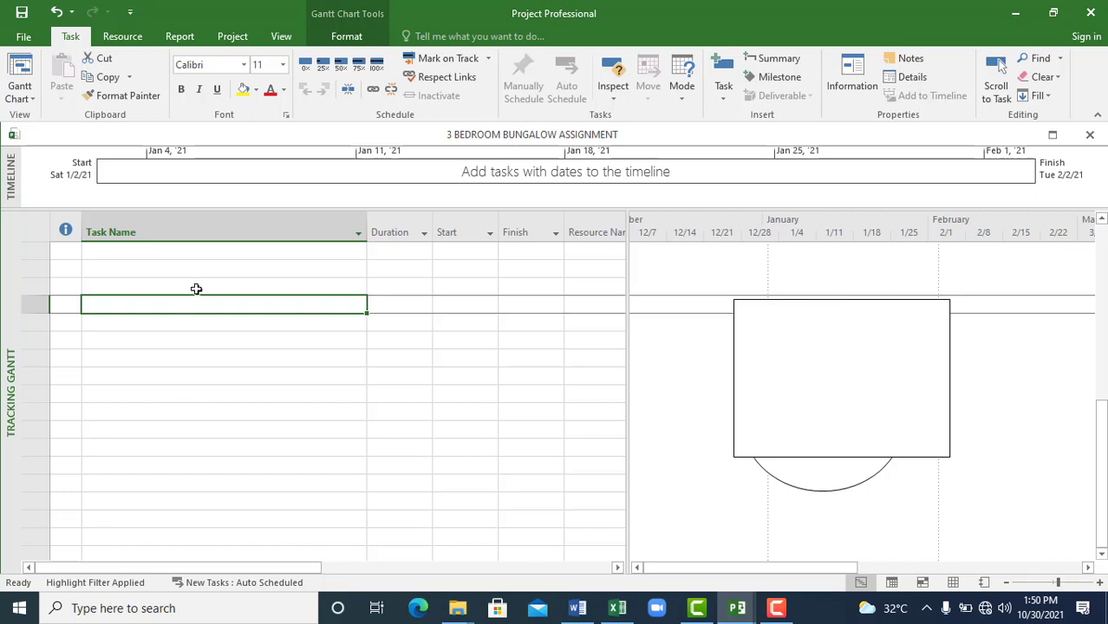
pyautogui.click(195, 287)
pyautogui.click(196, 269)
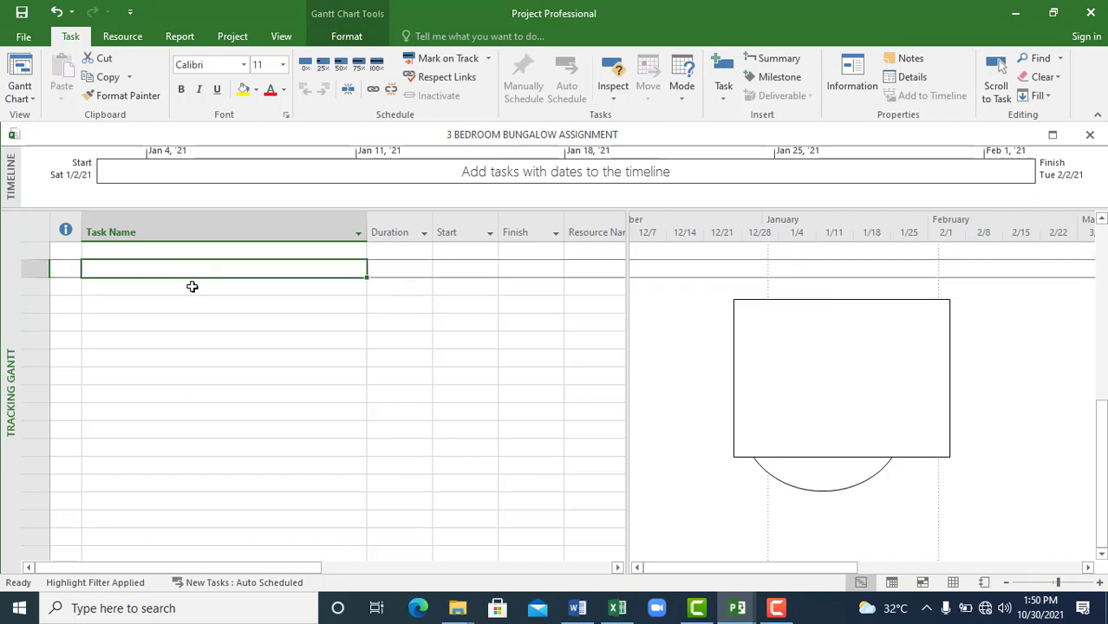
pyautogui.click(193, 286)
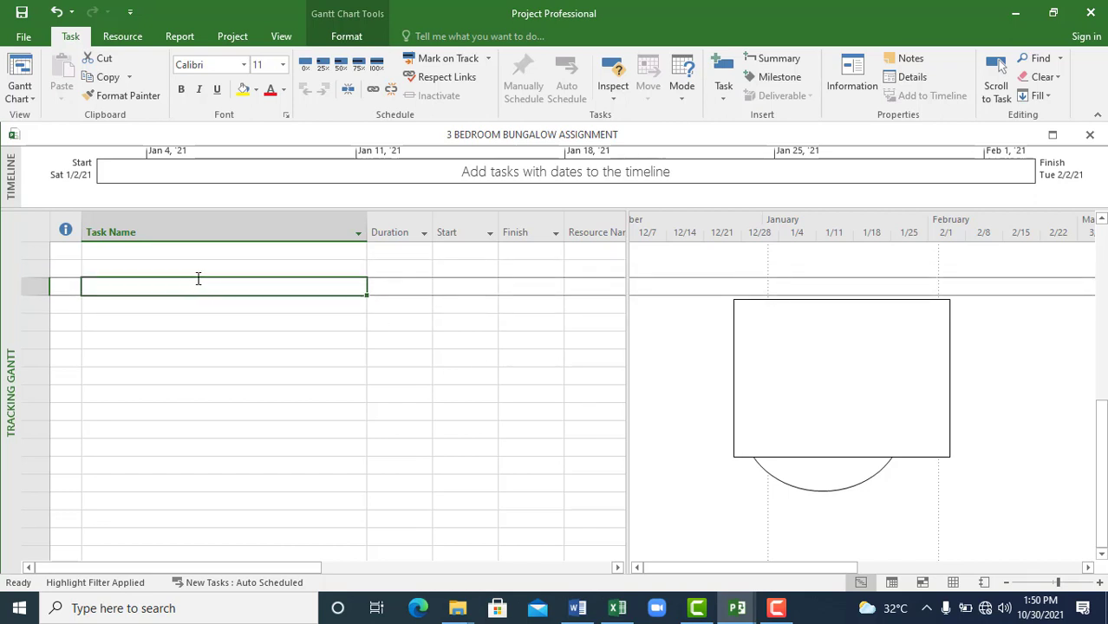
pyautogui.click(151, 306)
pyautogui.click(155, 290)
pyautogui.click(124, 302)
pyautogui.click(124, 274)
pyautogui.click(121, 287)
pyautogui.click(131, 268)
pyautogui.click(131, 287)
pyautogui.click(148, 270)
pyautogui.click(148, 287)
pyautogui.click(150, 269)
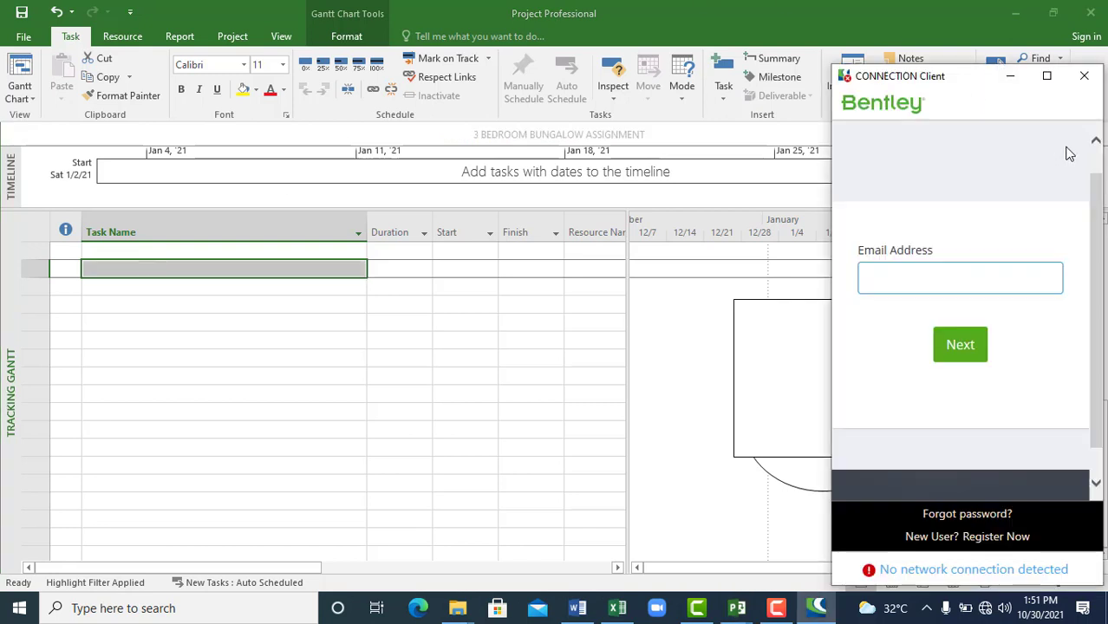
# - Dismiss the Bentley CONNECTION Client sign-in window and return to the task table
pyautogui.click(1084, 76)
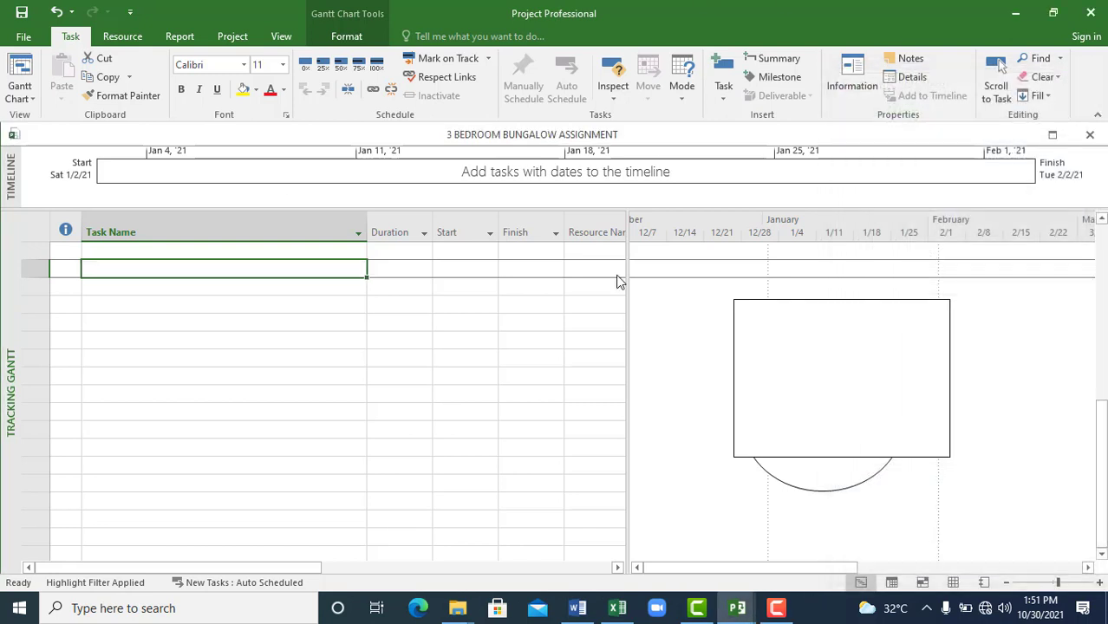
pyautogui.click(124, 285)
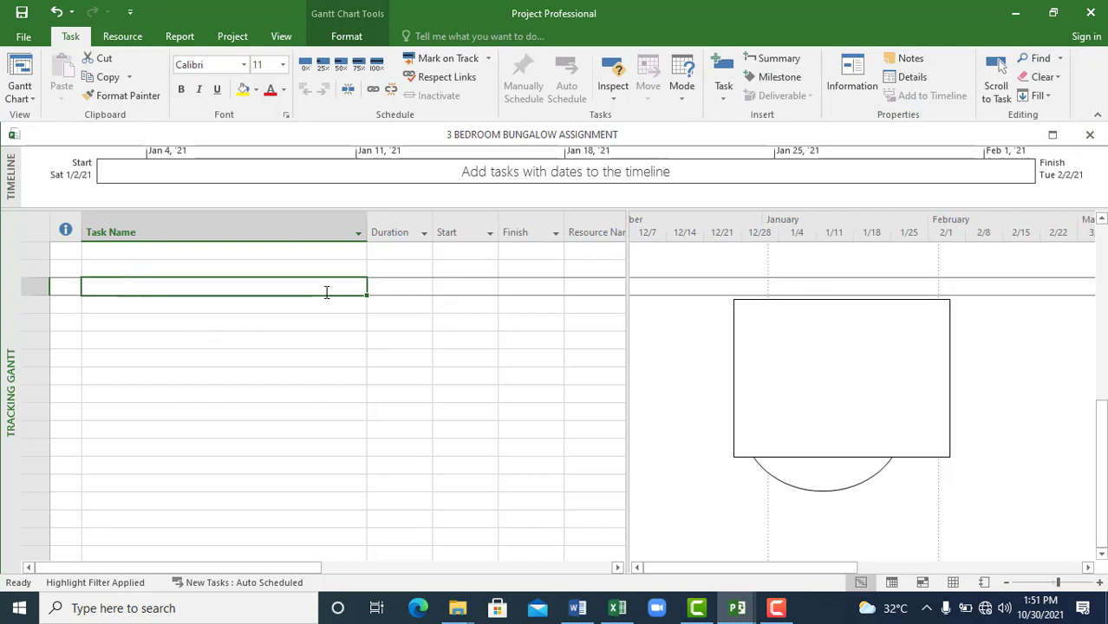
pyautogui.click(148, 322)
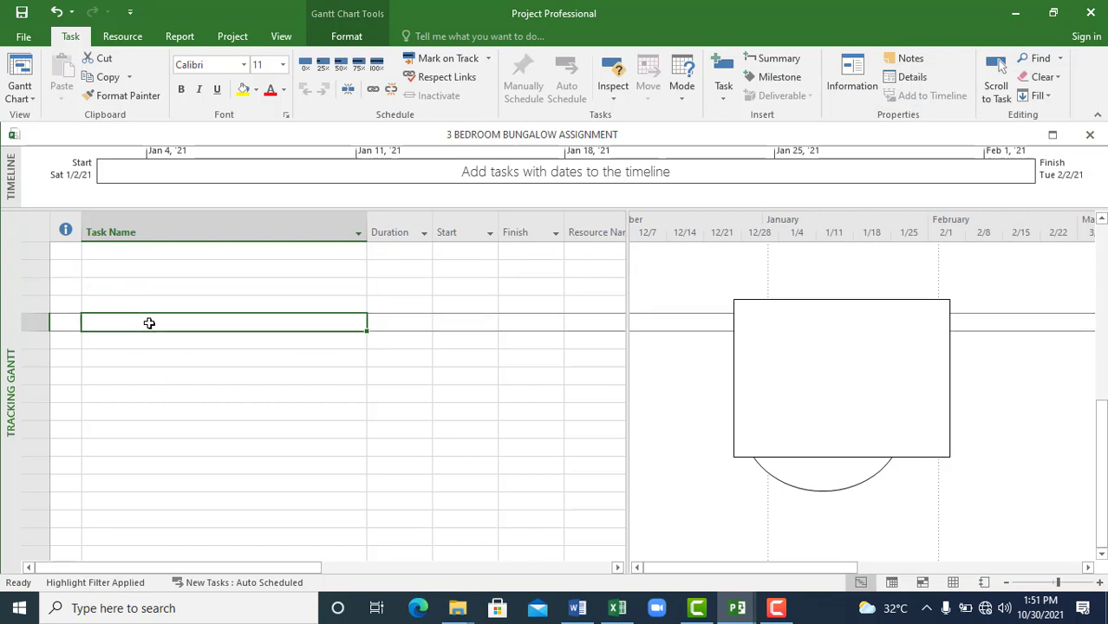
# - Add a task named PRECONSTRUCTION in the second visible blank row of the bungalow project's task table
pyautogui.click(102, 271)
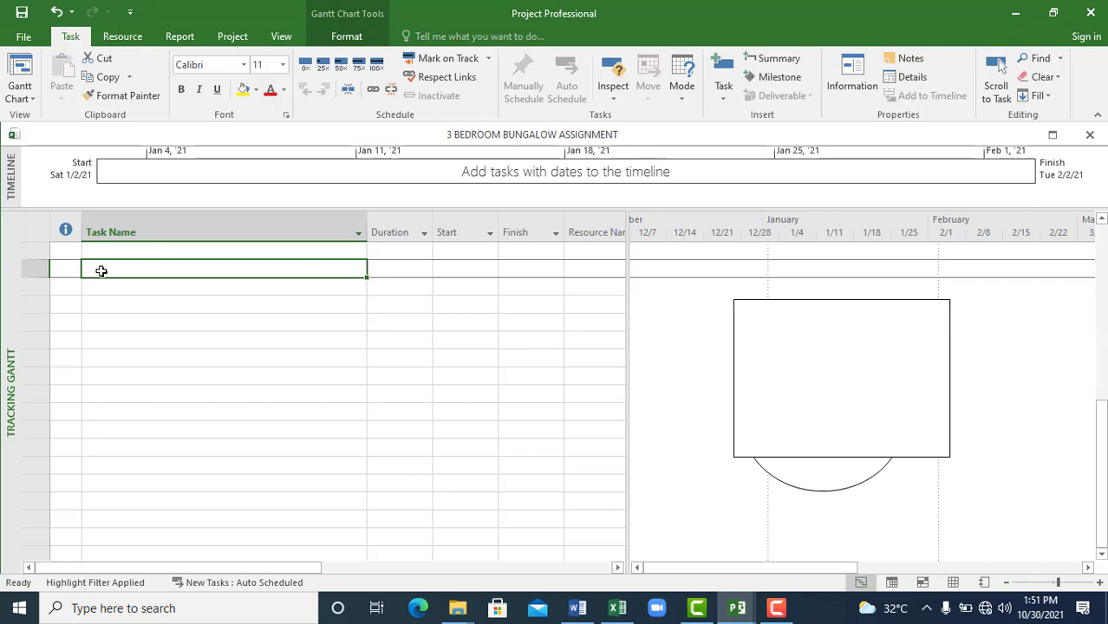
pyautogui.write('PREC')
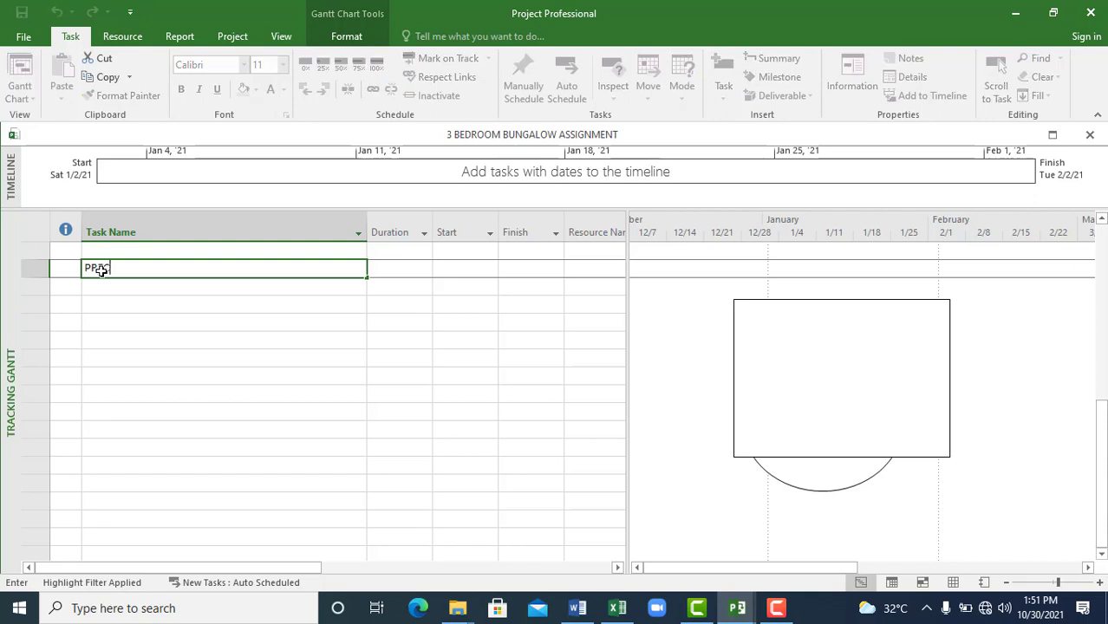
pyautogui.write('ONSTRUCTION')
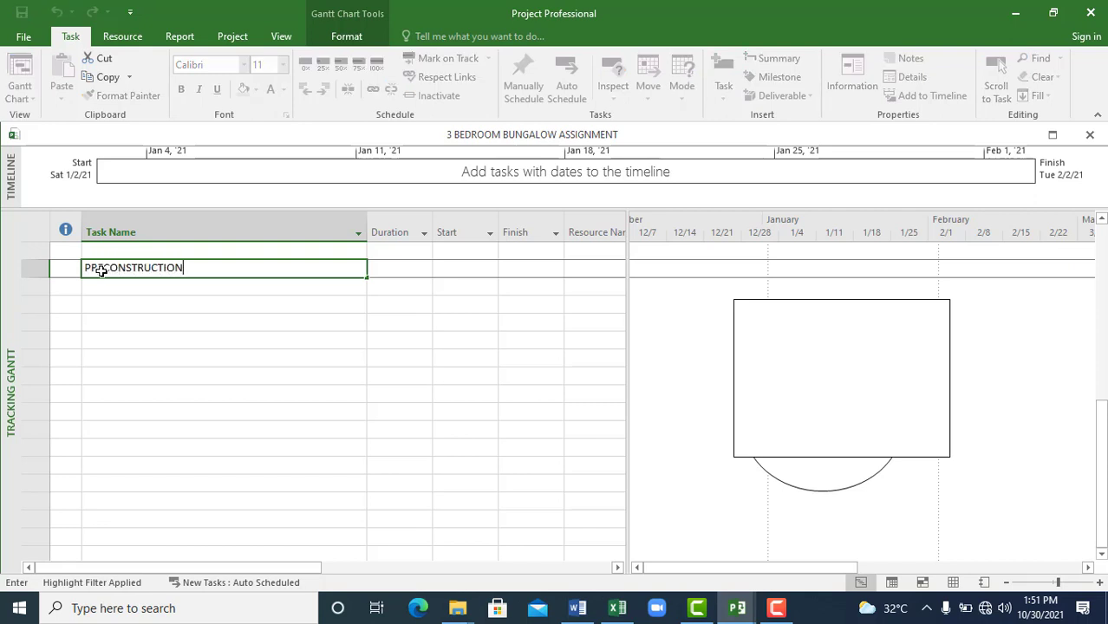
pyautogui.click(392, 268)
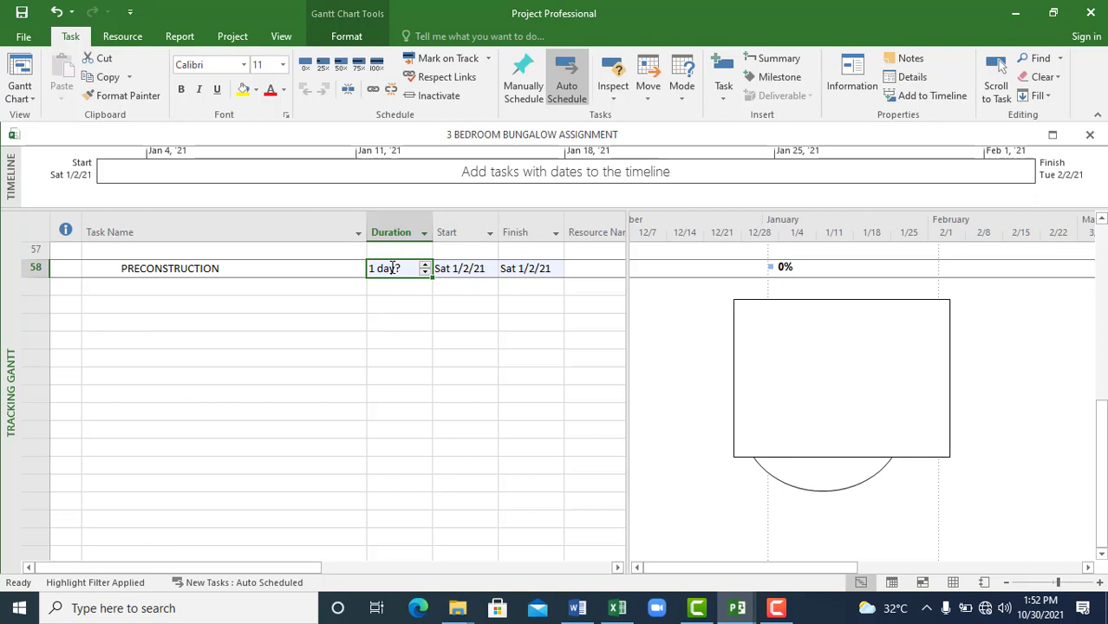
pyautogui.click(466, 269)
pyautogui.click(491, 268)
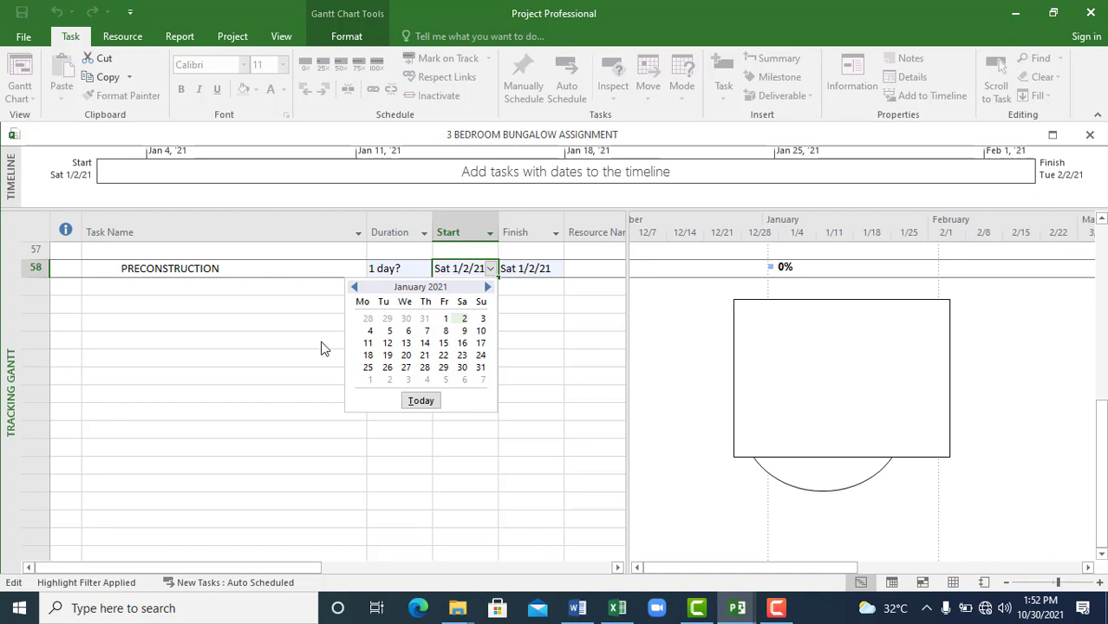
pyautogui.press('Escape')
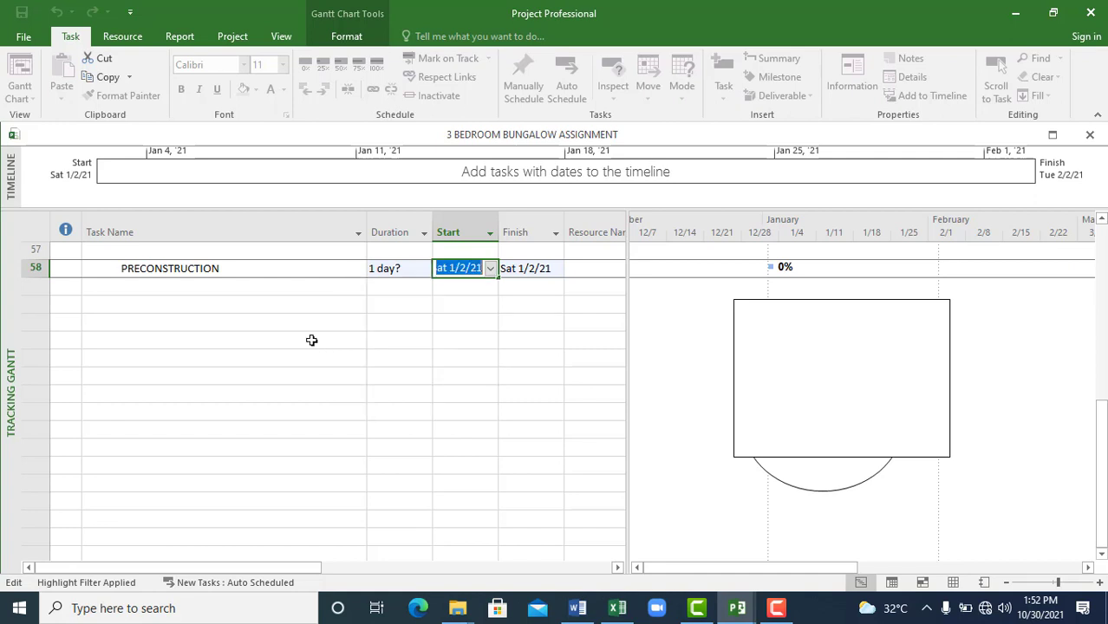
pyautogui.click(263, 358)
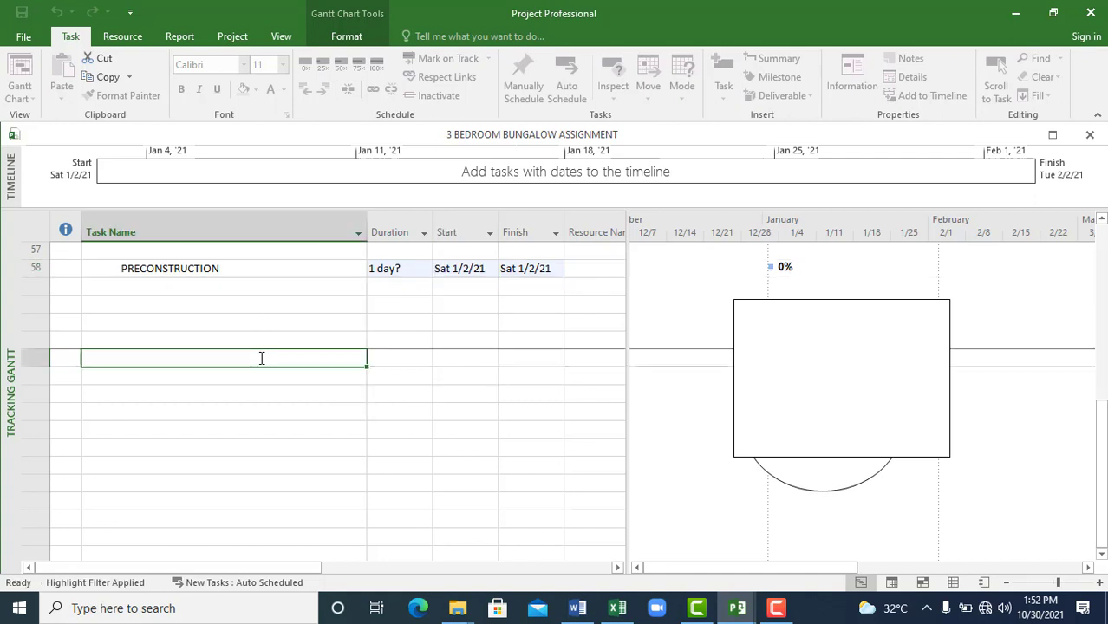
# - Set the project start date to Sat 10/30/21 and let the existing task start before the project start date
pyautogui.click(221, 37)
pyautogui.click(189, 103)
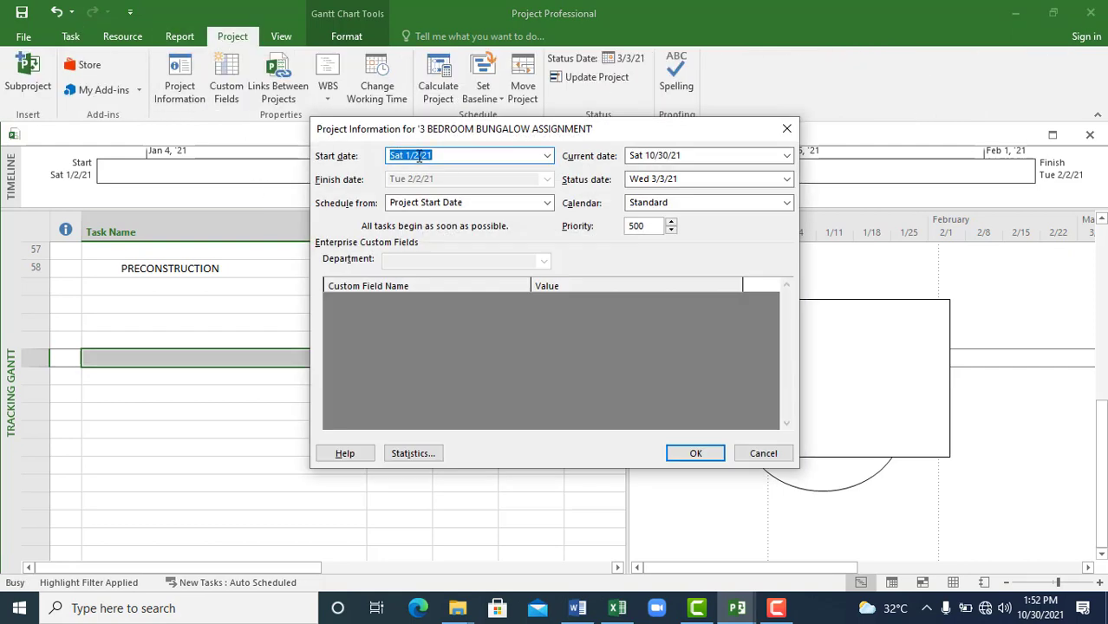
pyautogui.click(547, 156)
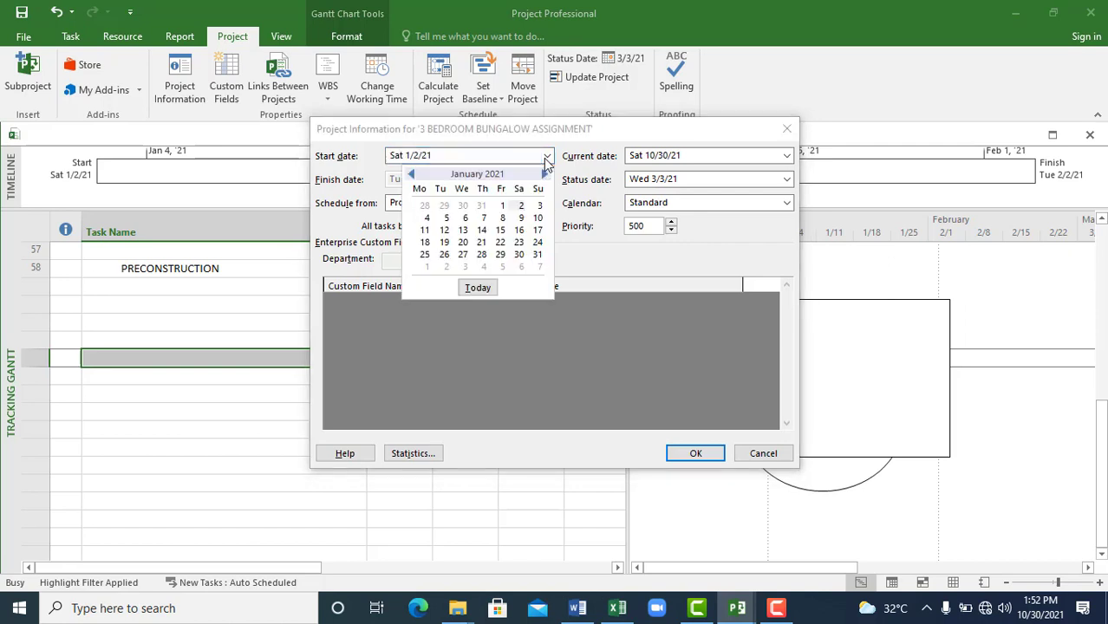
pyautogui.click(545, 174)
pyautogui.click(544, 174)
pyautogui.click(545, 175)
pyautogui.click(544, 174)
pyautogui.click(545, 175)
pyautogui.click(544, 174)
pyautogui.click(544, 174)
pyautogui.click(545, 174)
pyautogui.click(544, 175)
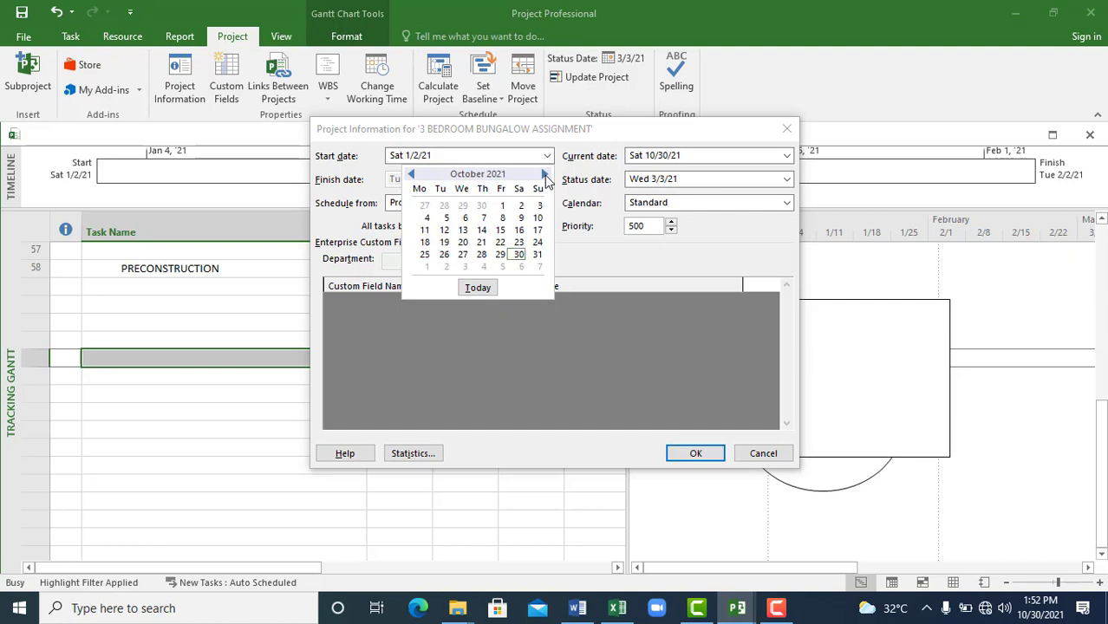
pyautogui.click(519, 255)
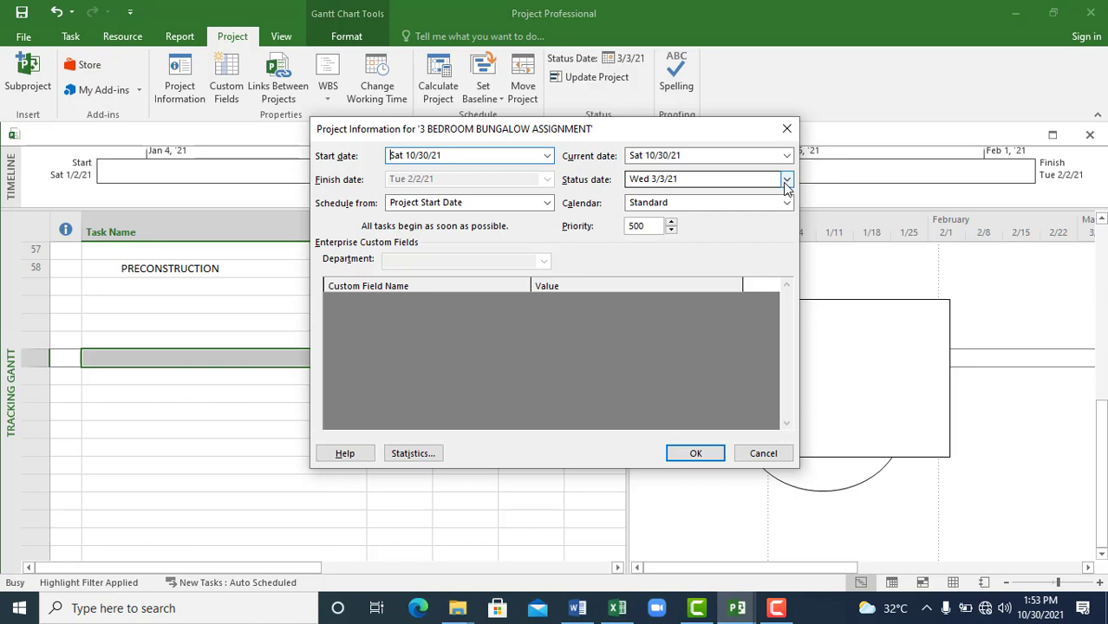
pyautogui.click(695, 452)
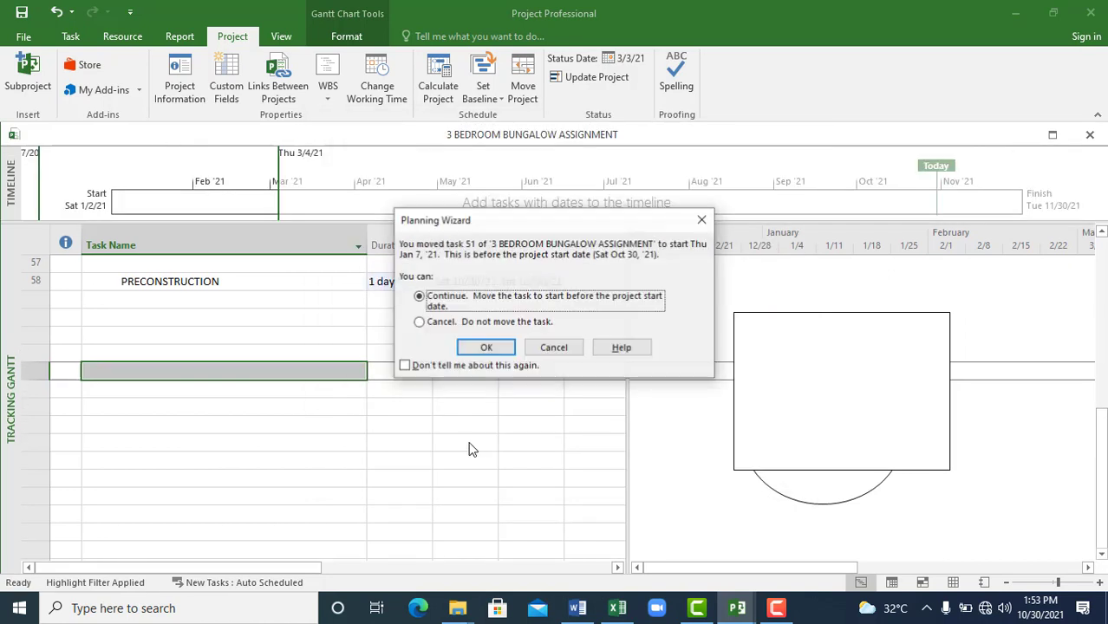
pyautogui.click(488, 348)
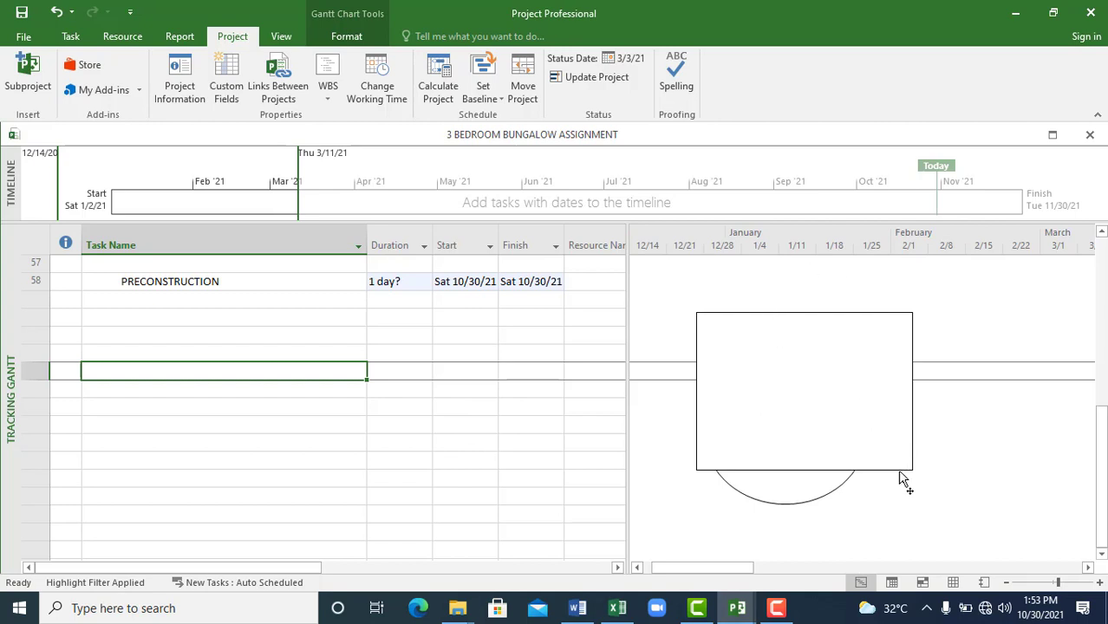
pyautogui.click(484, 282)
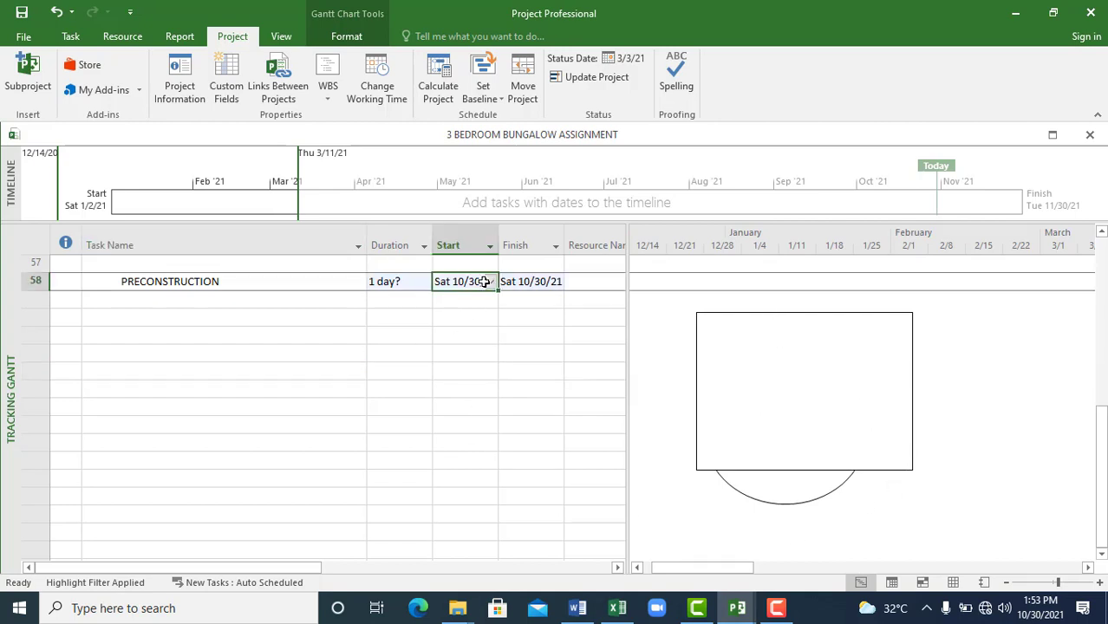
pyautogui.click(461, 299)
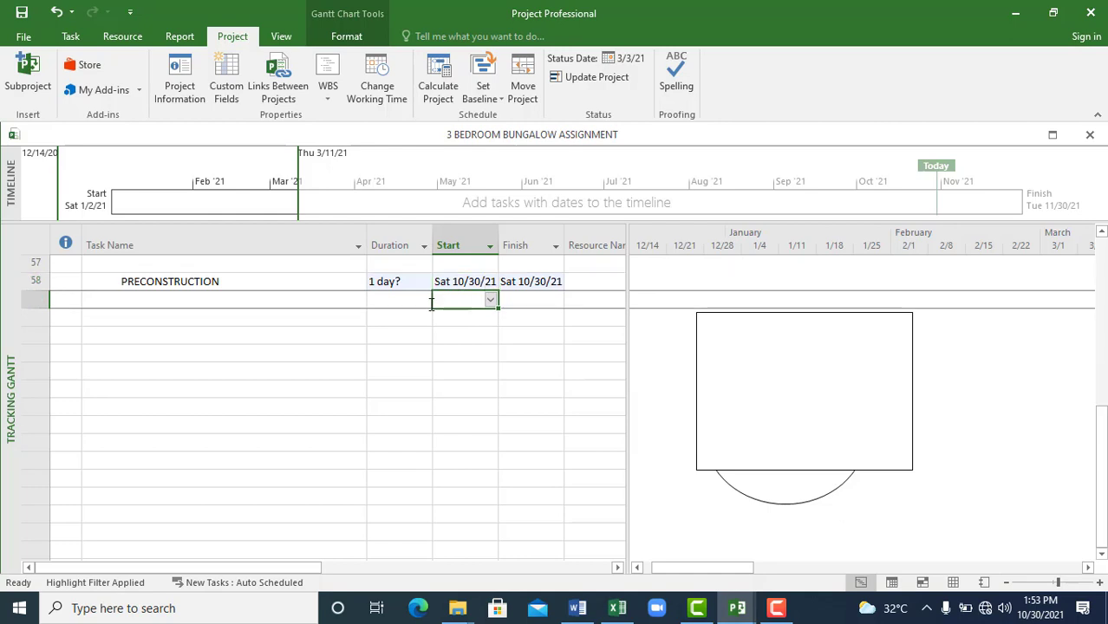
pyautogui.click(408, 302)
pyautogui.click(474, 300)
pyautogui.click(381, 299)
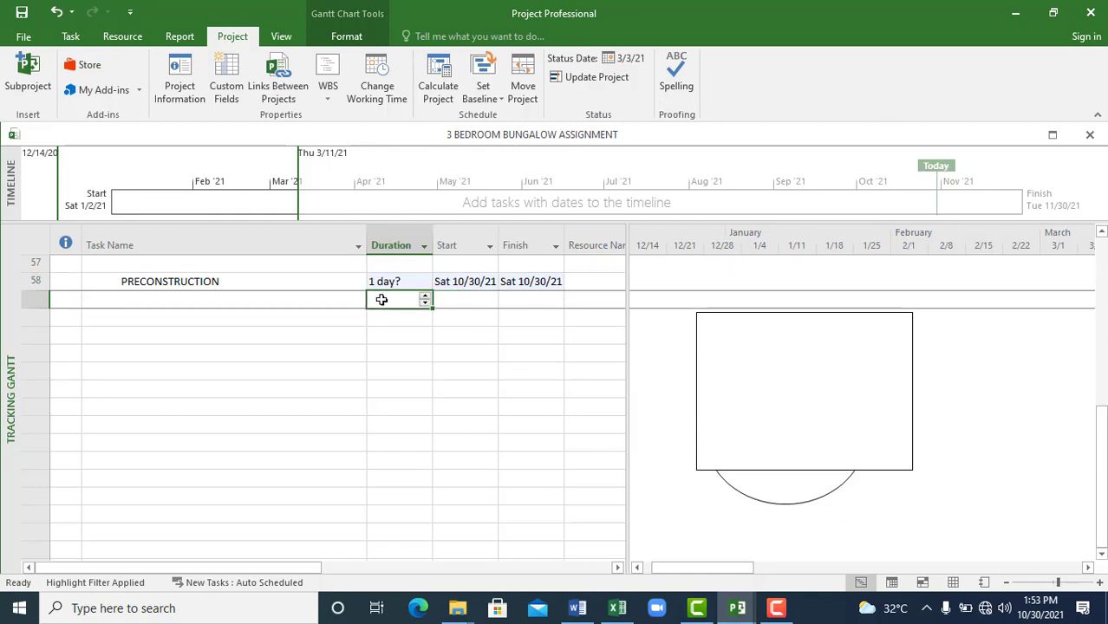
pyautogui.click(312, 301)
pyautogui.click(399, 300)
pyautogui.click(464, 300)
pyautogui.click(473, 283)
pyautogui.click(462, 299)
pyautogui.click(465, 286)
pyautogui.click(460, 300)
pyautogui.click(461, 285)
pyautogui.click(450, 300)
pyautogui.click(454, 282)
pyautogui.click(454, 301)
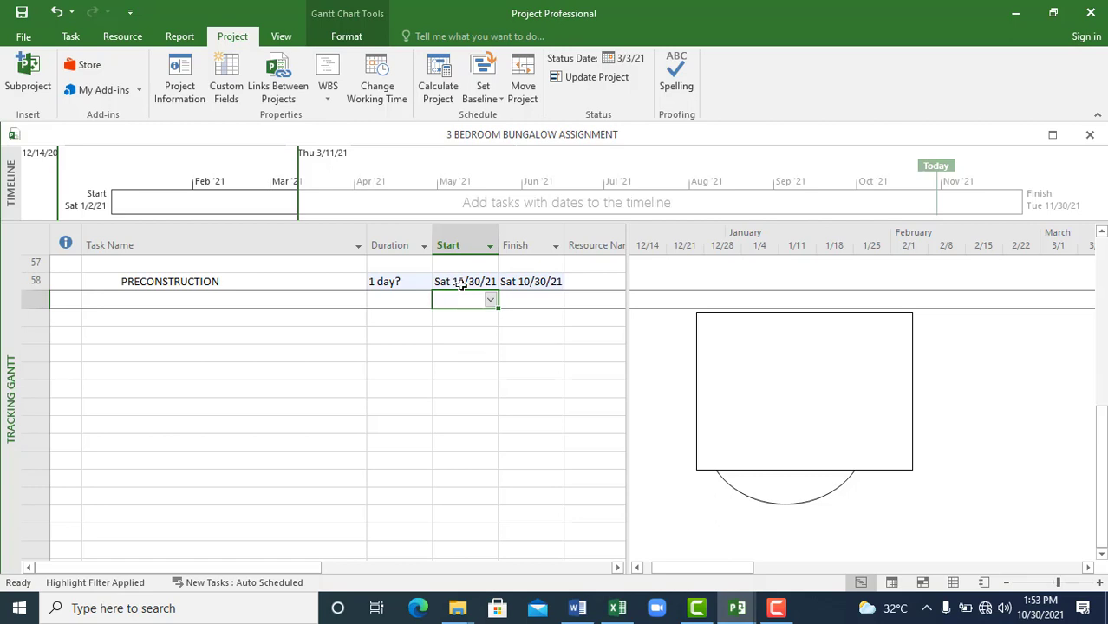
pyautogui.click(462, 285)
pyautogui.click(460, 301)
# - Create a new blank project and add a task named PRECONSTRUCTION in its second row
pyautogui.click(23, 37)
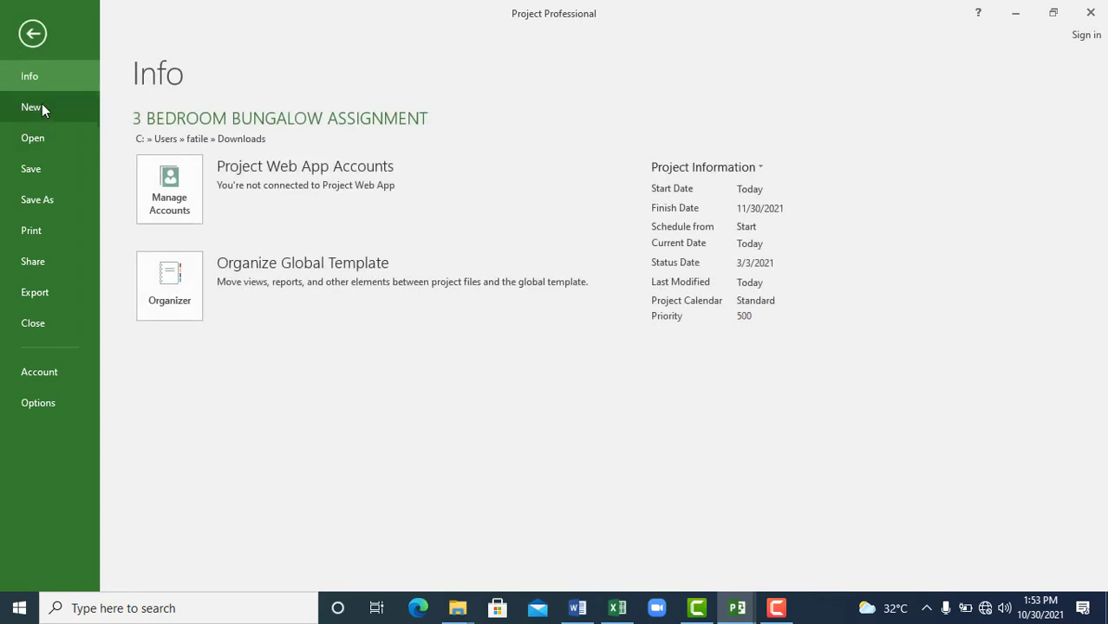
pyautogui.click(41, 105)
pyautogui.click(256, 277)
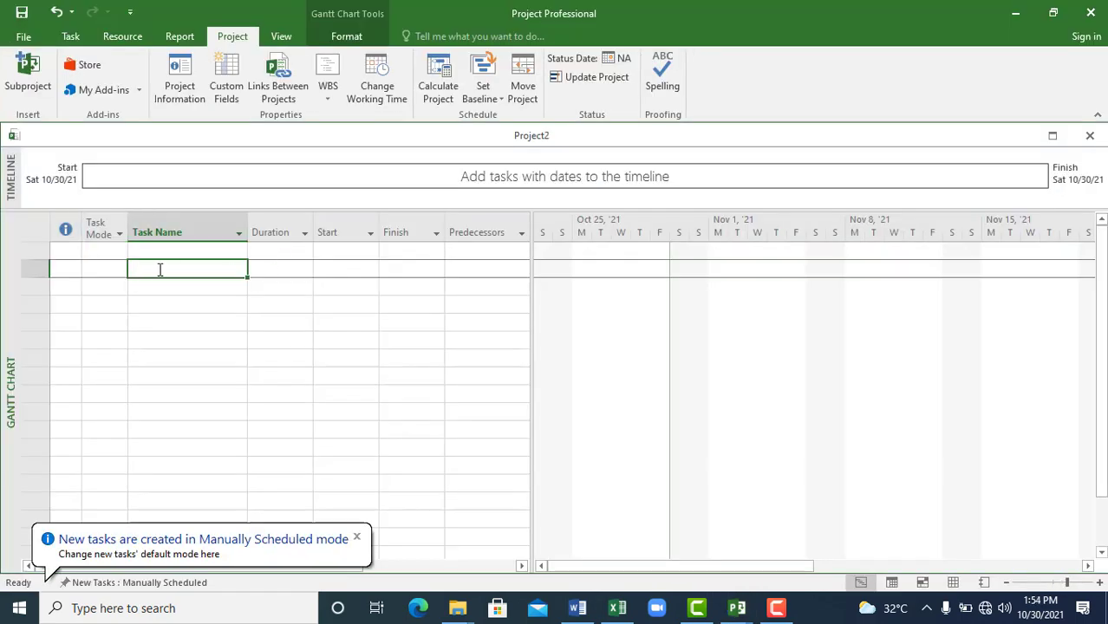
pyautogui.write('PRECONSTRUCTION')
pyautogui.click(188, 355)
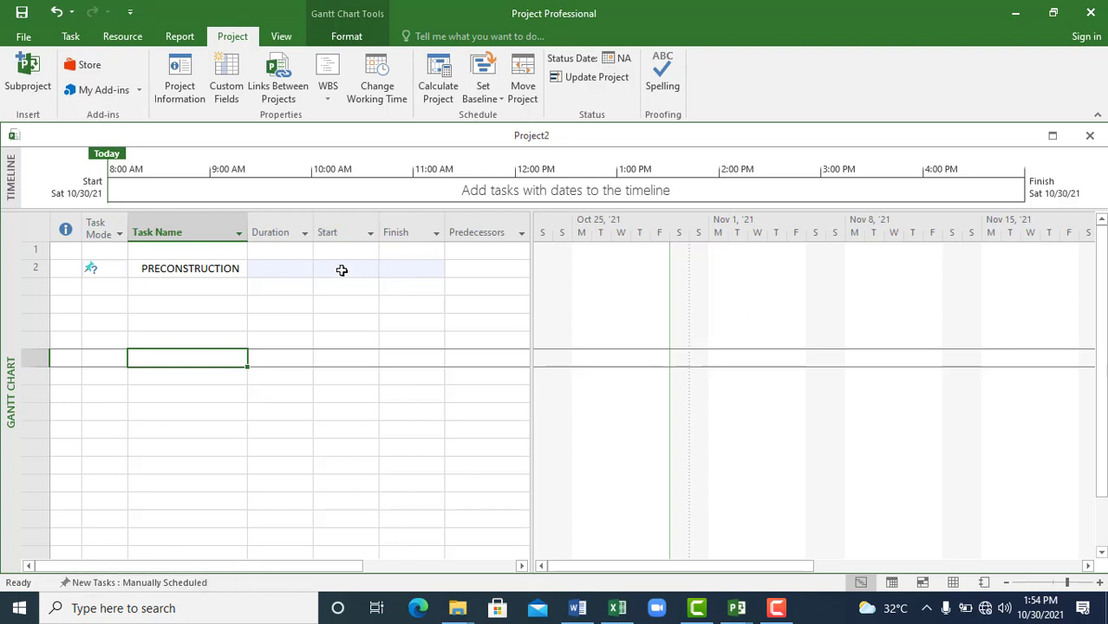
# - Set the default mode for new tasks to Auto Scheduled
pyautogui.click(102, 585)
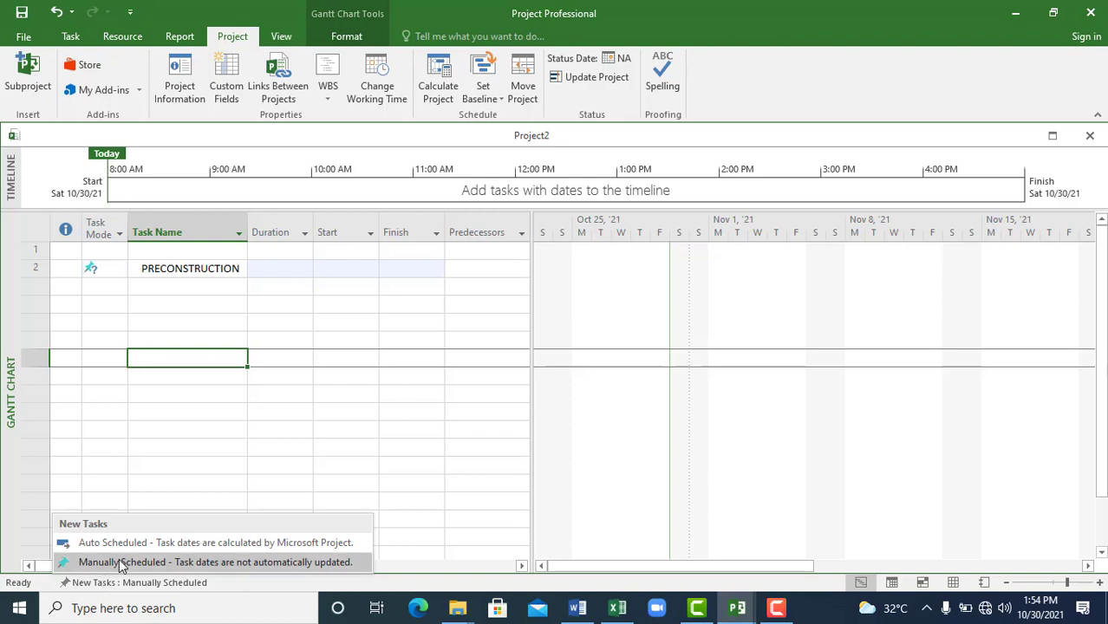
pyautogui.click(112, 543)
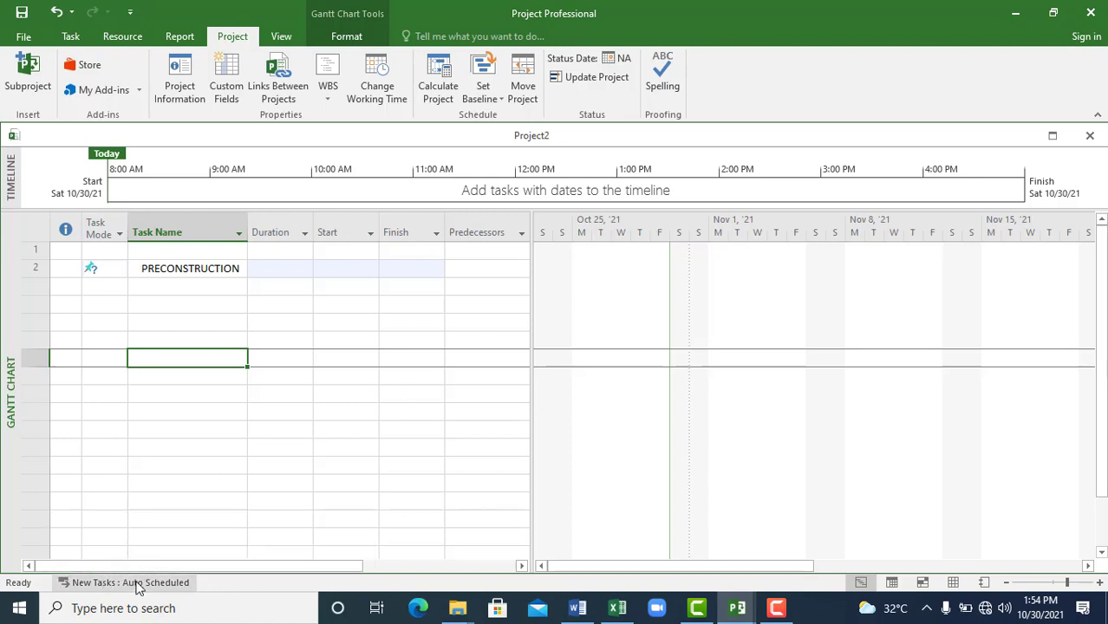
pyautogui.click(207, 289)
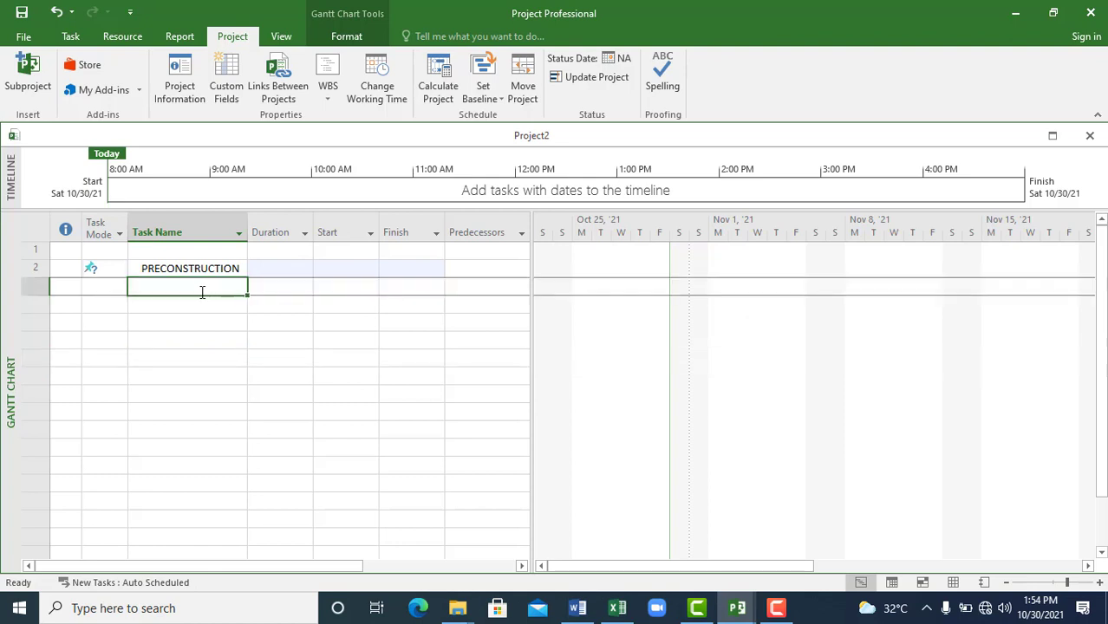
# - Switch PRECONSTRUCTION to Auto Scheduled and start it on Sat 10/30/21, making that Saturday a working day
pyautogui.click(90, 270)
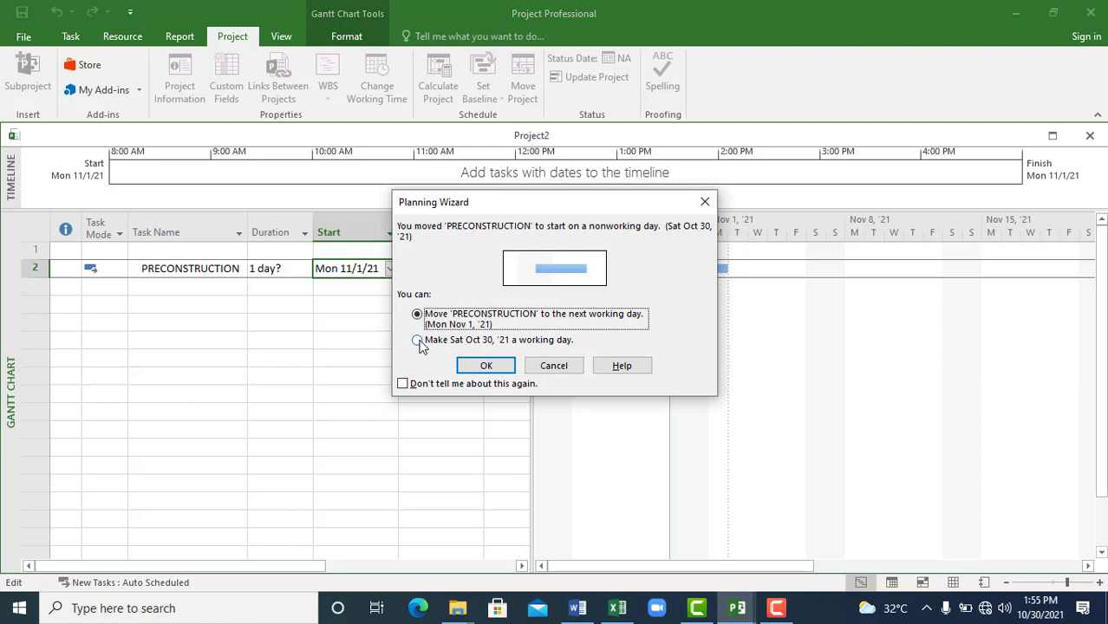
pyautogui.click(420, 341)
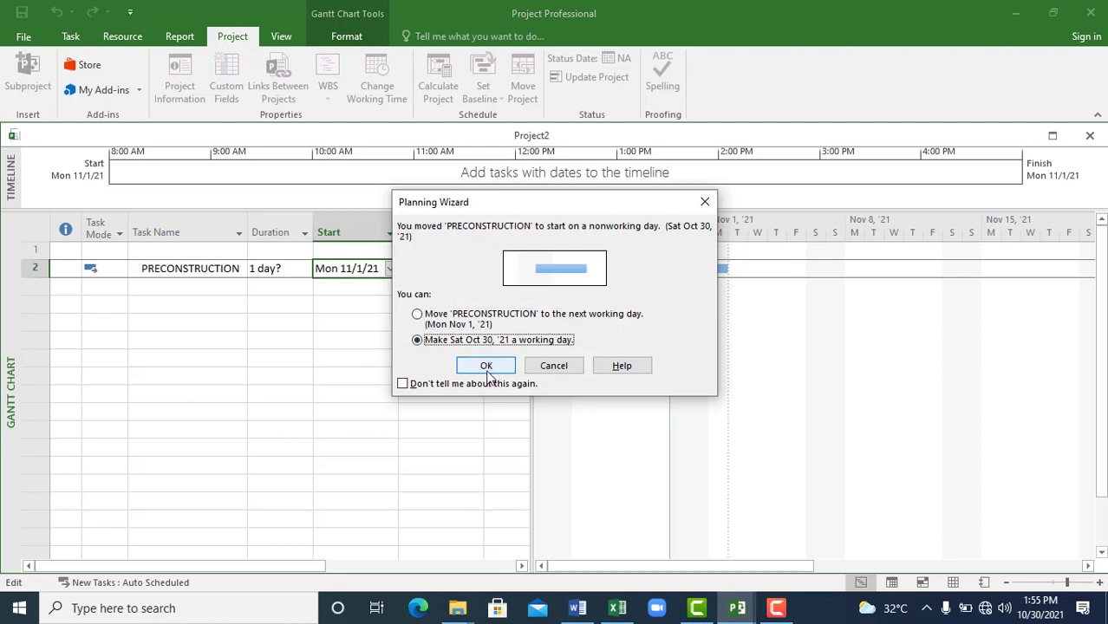
pyautogui.moveTo(568, 207); pyautogui.dragTo(400, 355)
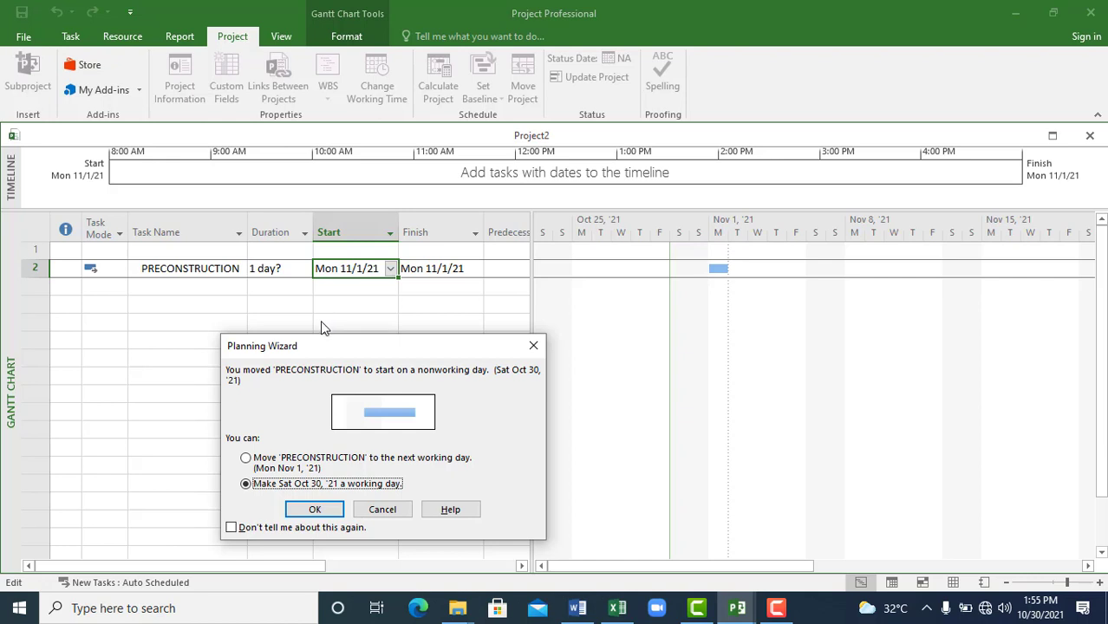
pyautogui.click(314, 509)
# - Open the calendar for PRECONSTRUCTION's start date
pyautogui.click(390, 268)
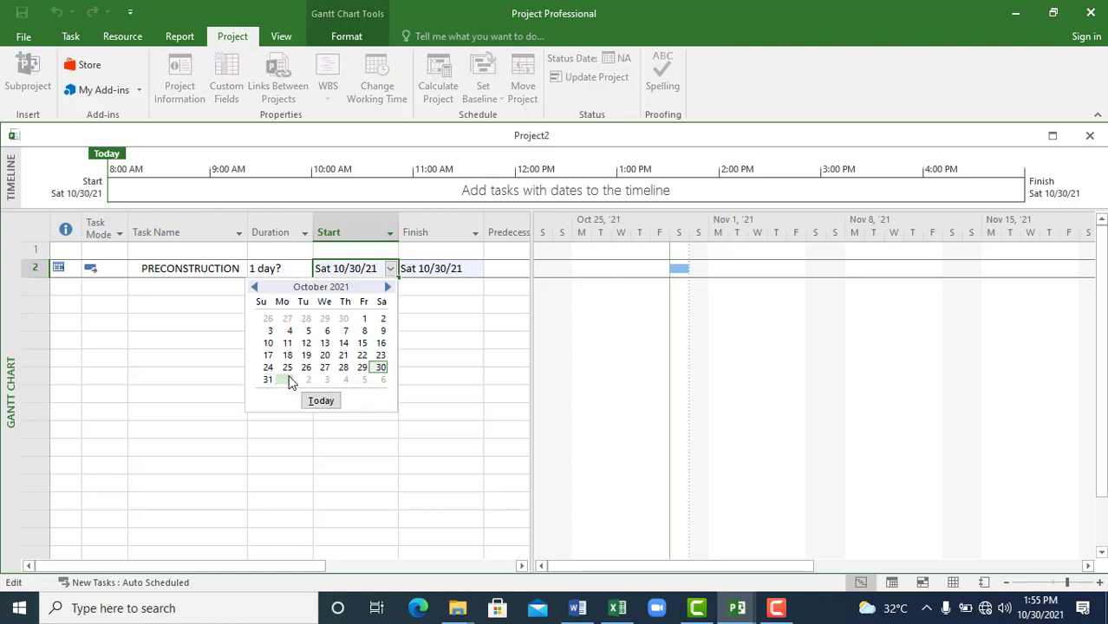
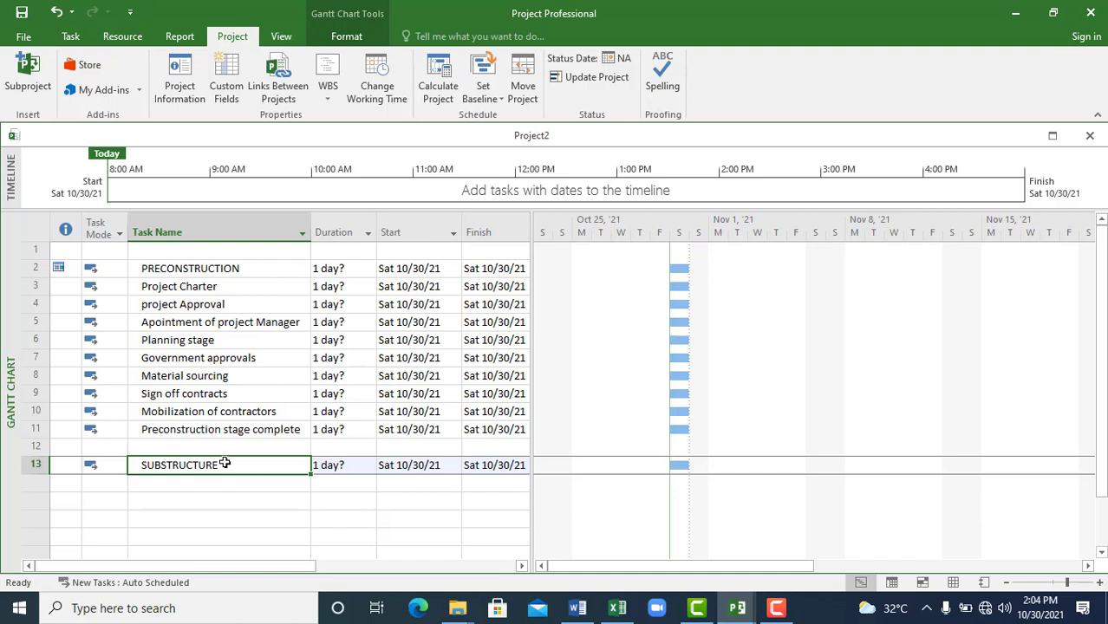
# - Add the tasks "setting out and clearing" and "Foundation excavation" in the rows below SUBSTRUCTURE
pyautogui.click(225, 484)
pyautogui.write('se')
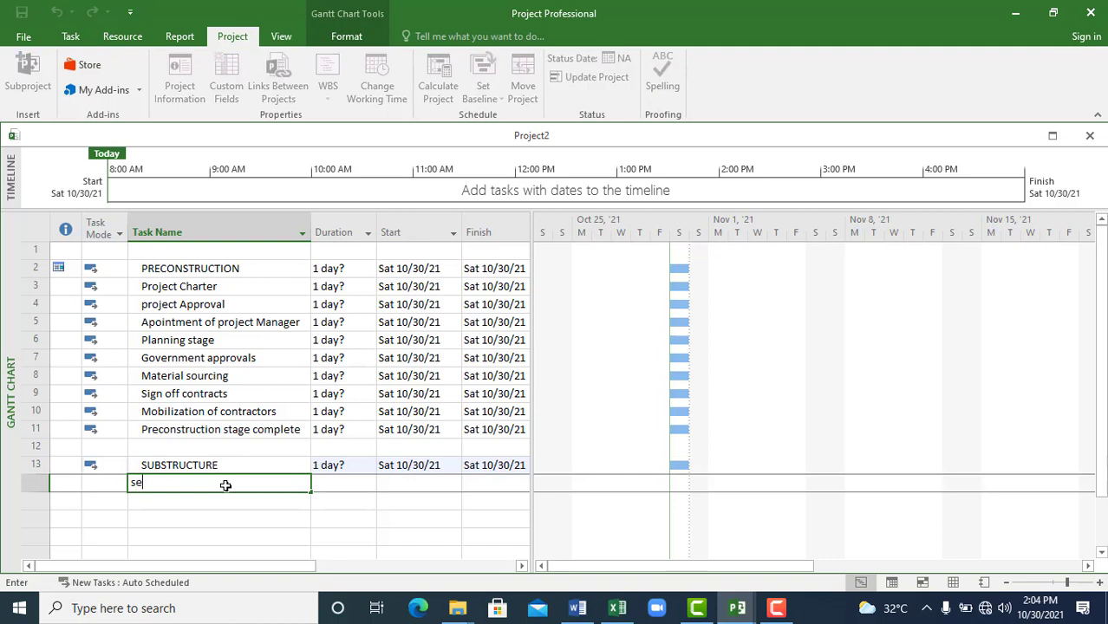
pyautogui.write('tting out and clearing')
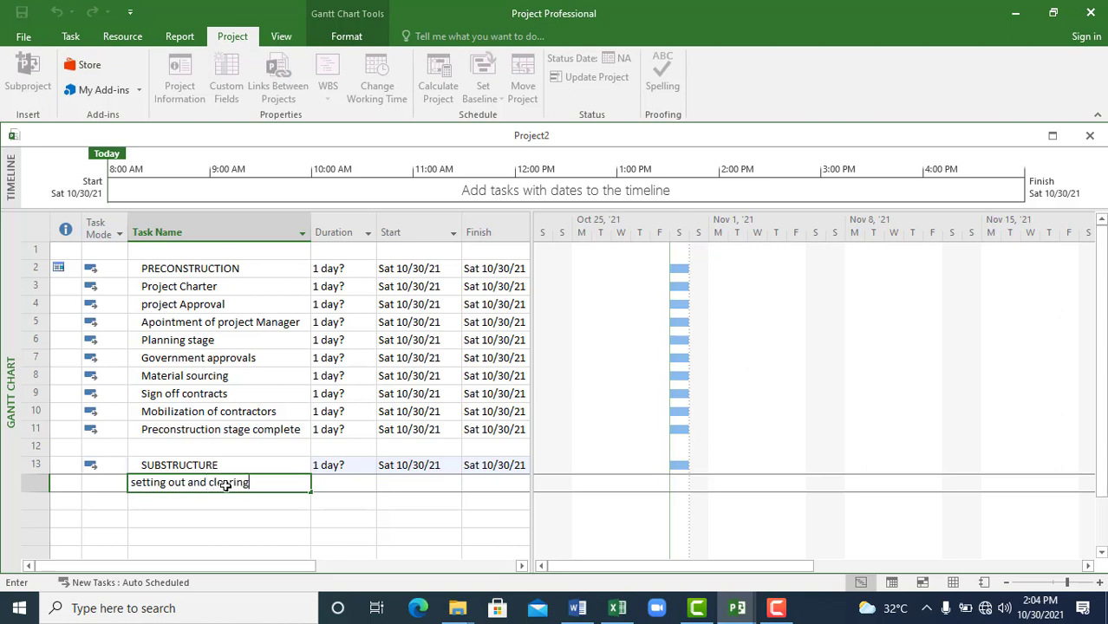
pyautogui.press('Return')
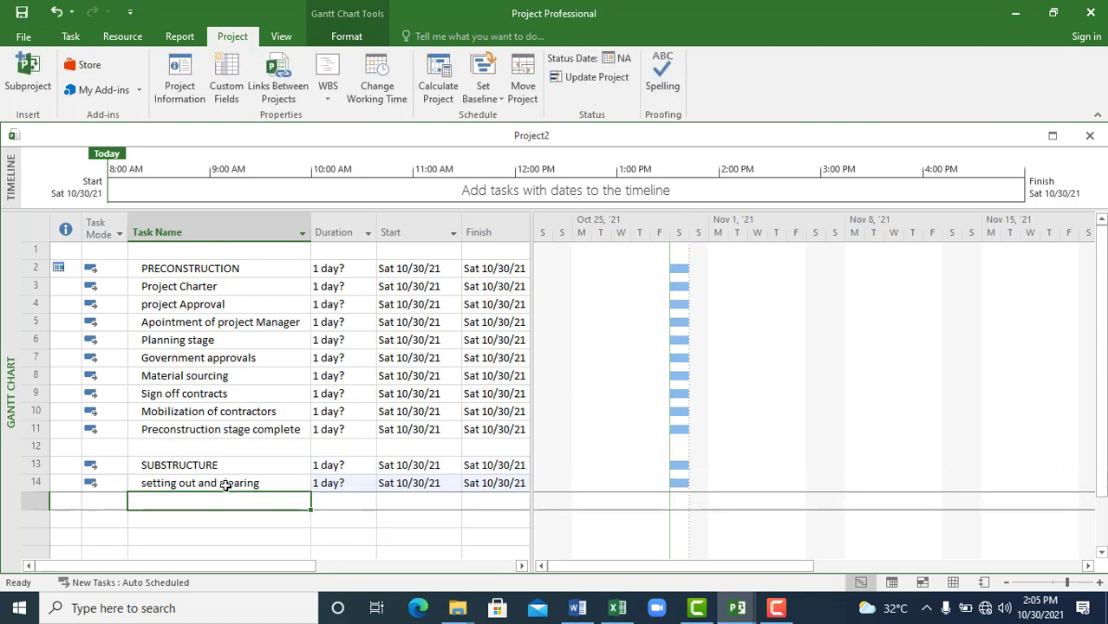
pyautogui.write('Found')
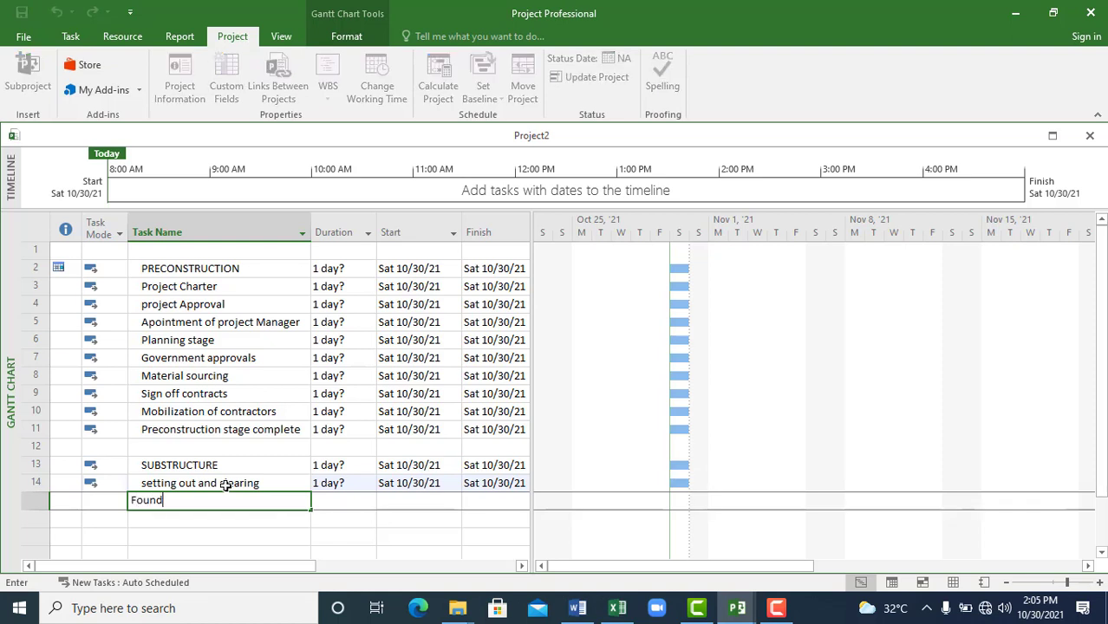
pyautogui.write('ation excavation')
pyautogui.press('Return')
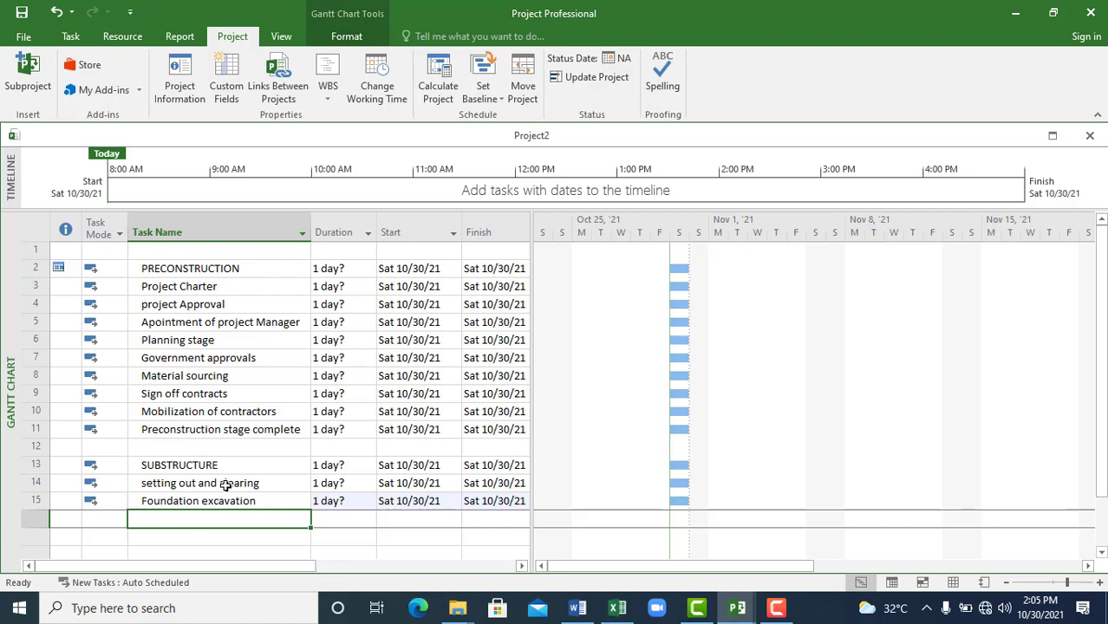
# - Add the tasks "Level and compact" and "Blinding of trenches" below Foundation excavation
pyautogui.write('Leve')
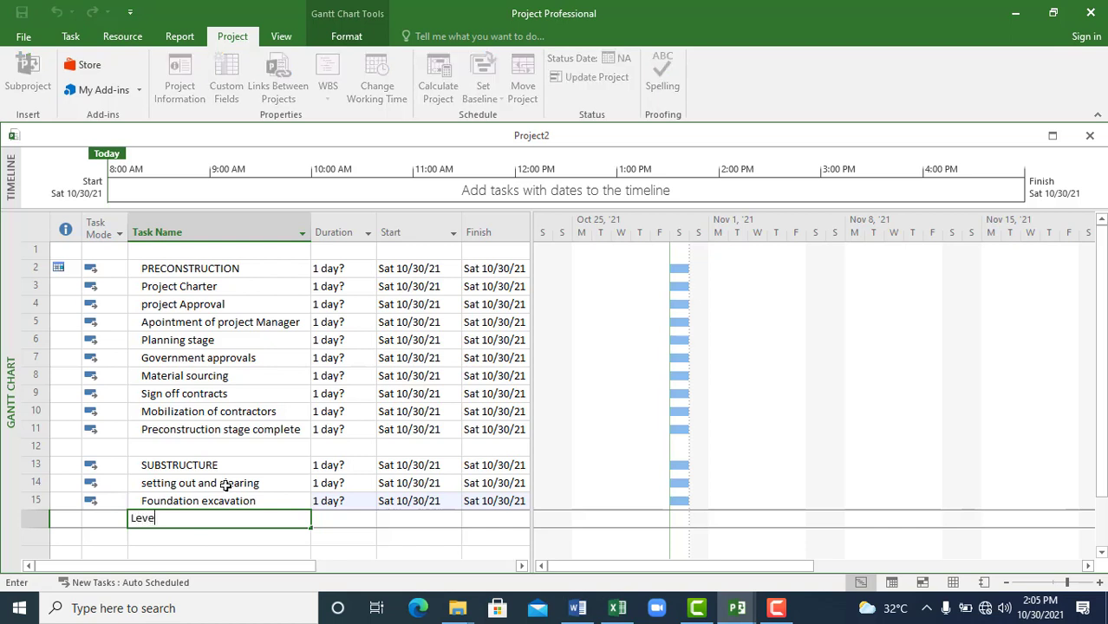
pyautogui.write('l and comopa')
pyautogui.press('BackSpace')
pyautogui.press('BackSpace')
pyautogui.press('BackSpace')
pyautogui.write('pact')
pyautogui.press('Return')
pyautogui.write('Blinding of')
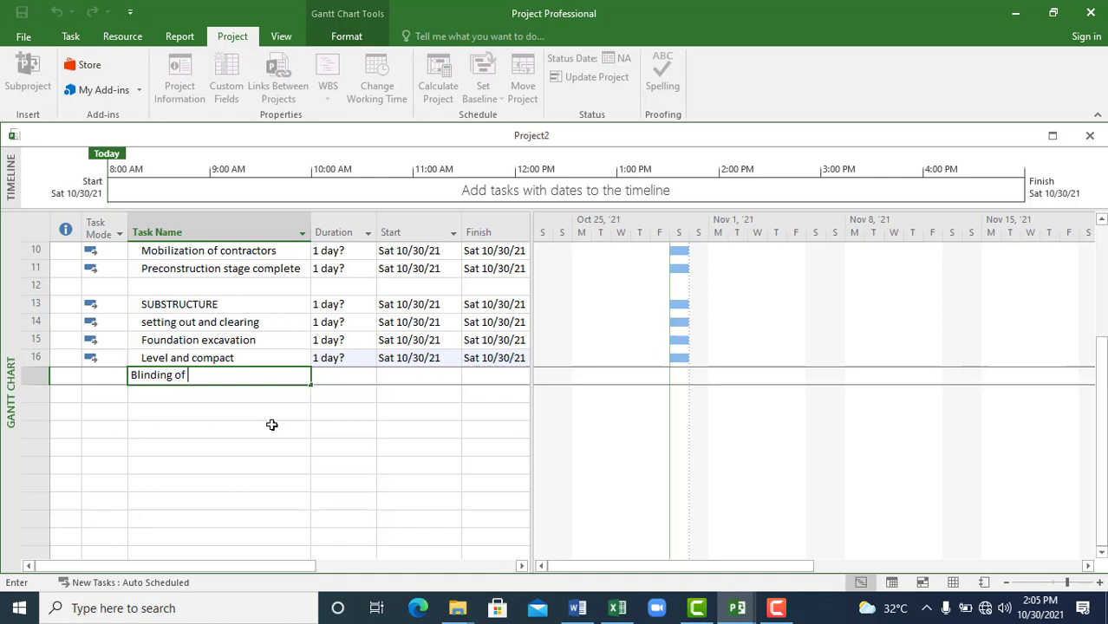
pyautogui.write(' trenches')
pyautogui.press('Return')
# - Add the tasks "Installation fo reinforcement", "formwork" and "Concreting of footings" below Blinding of trenches
pyautogui.write('Instla')
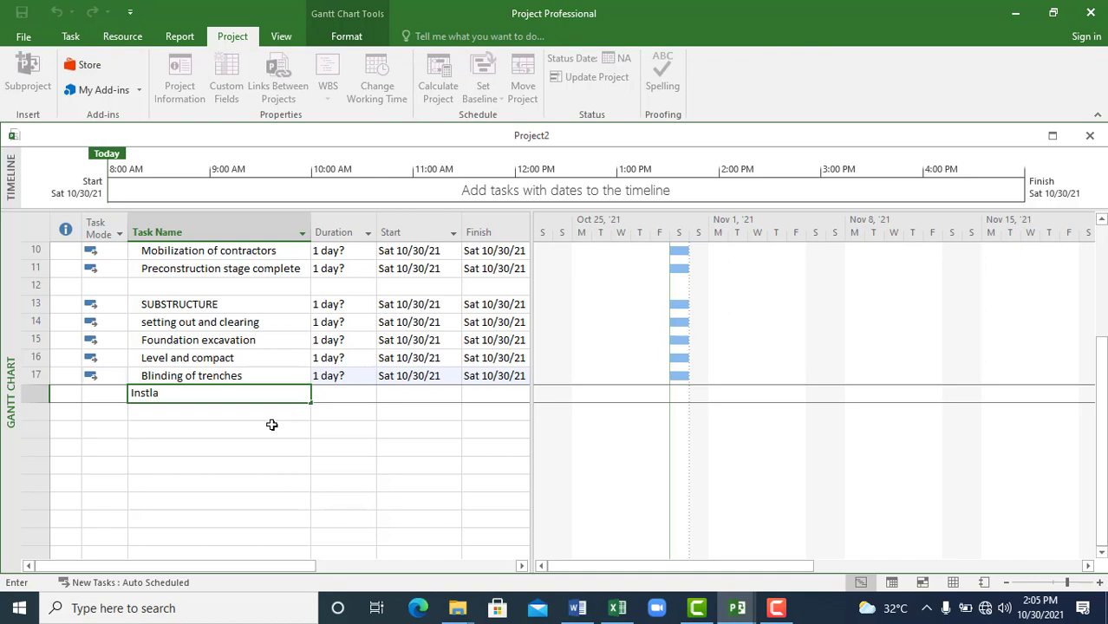
pyautogui.press('BackSpace')
pyautogui.press('BackSpace')
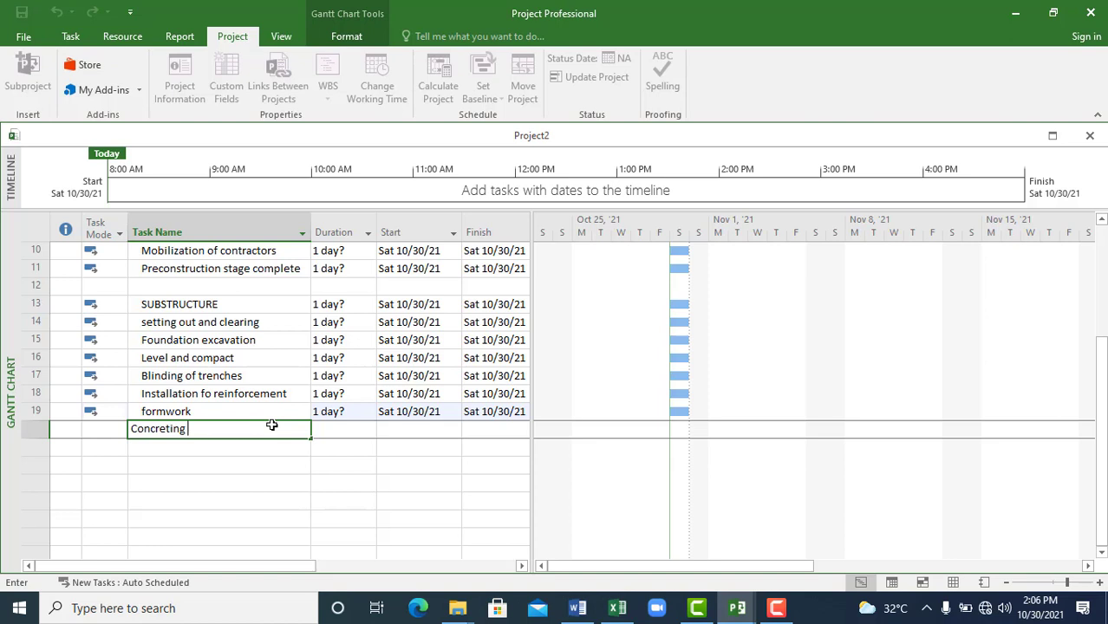
pyautogui.write('of footings')
pyautogui.press('Return')
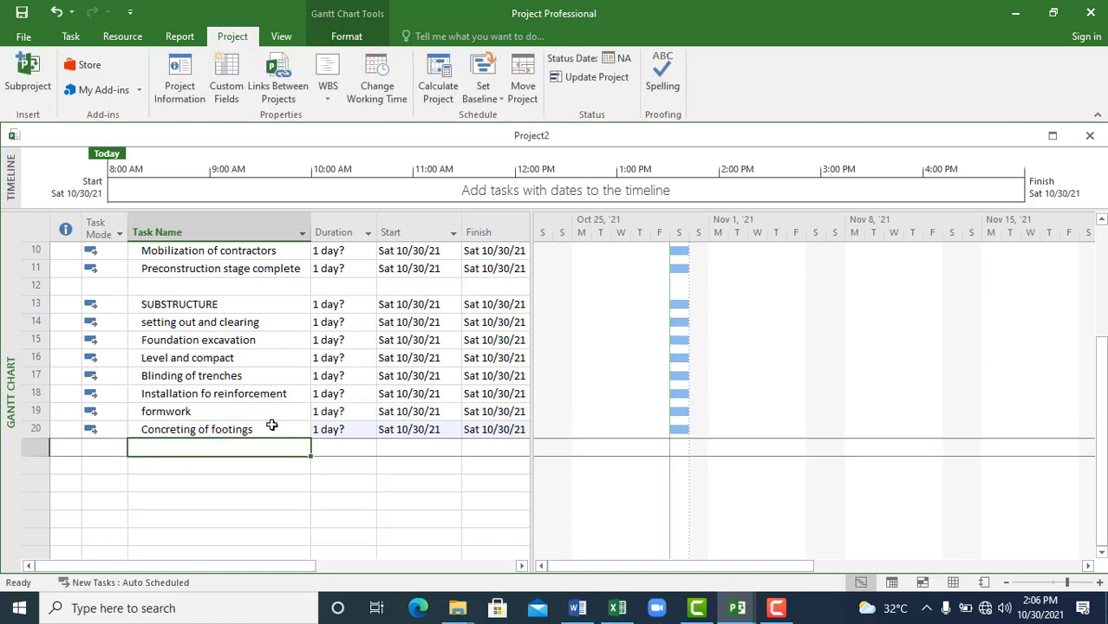
# - Add the tasks "block setting to foundation" and "backfilling" below Concreting of footings
pyautogui.scroll(-3, 272, 425)
pyautogui.scroll(1, 272, 425)
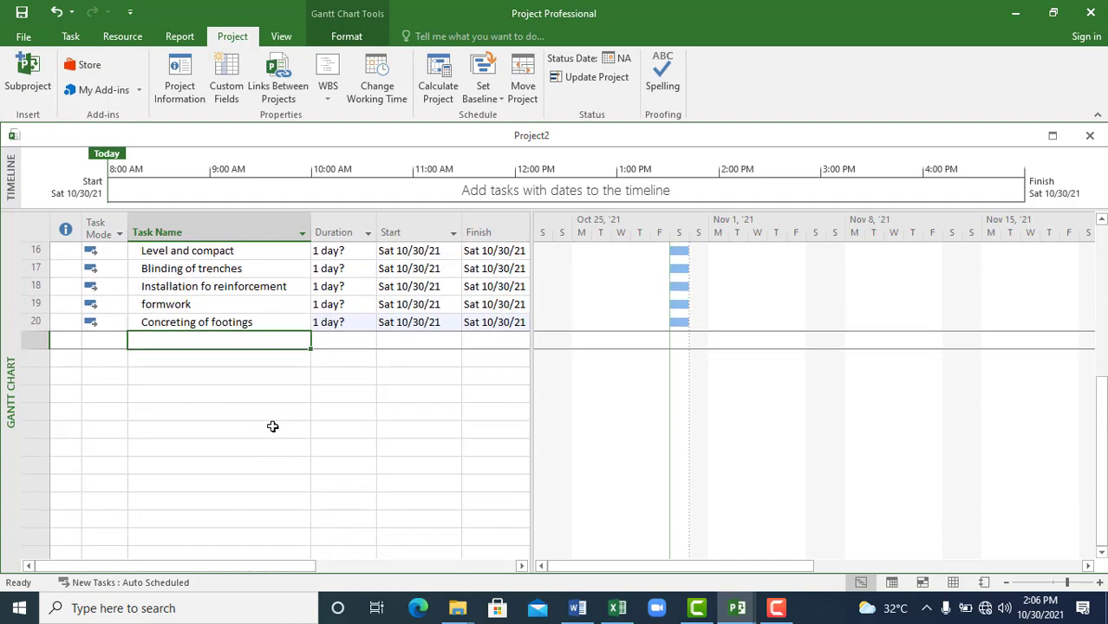
pyautogui.write('block s')
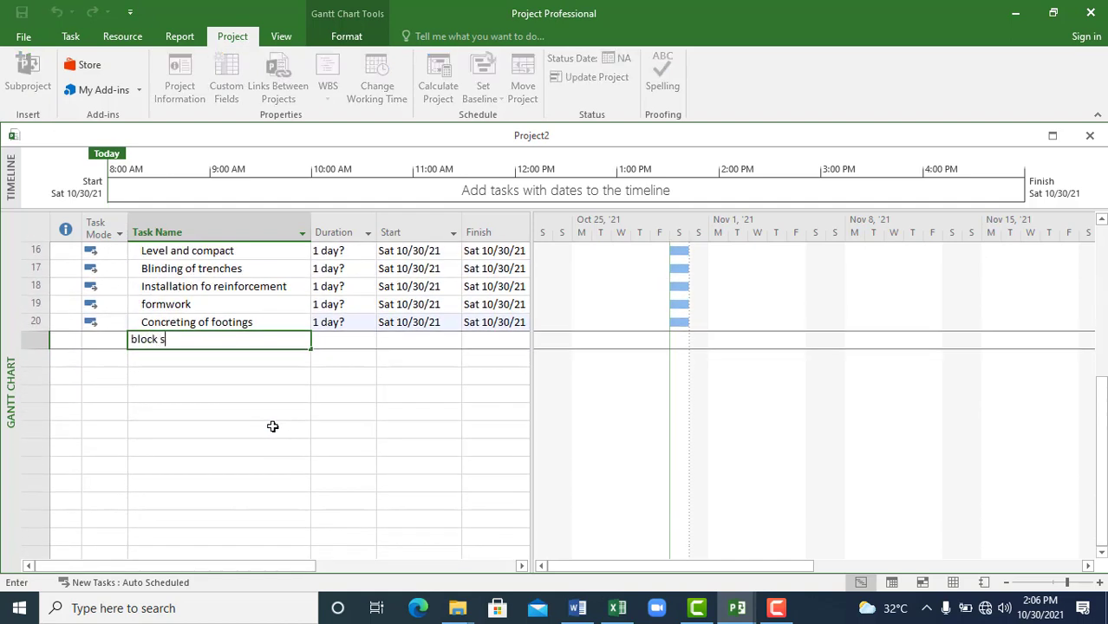
pyautogui.write('etting to foundation')
pyautogui.press('Return')
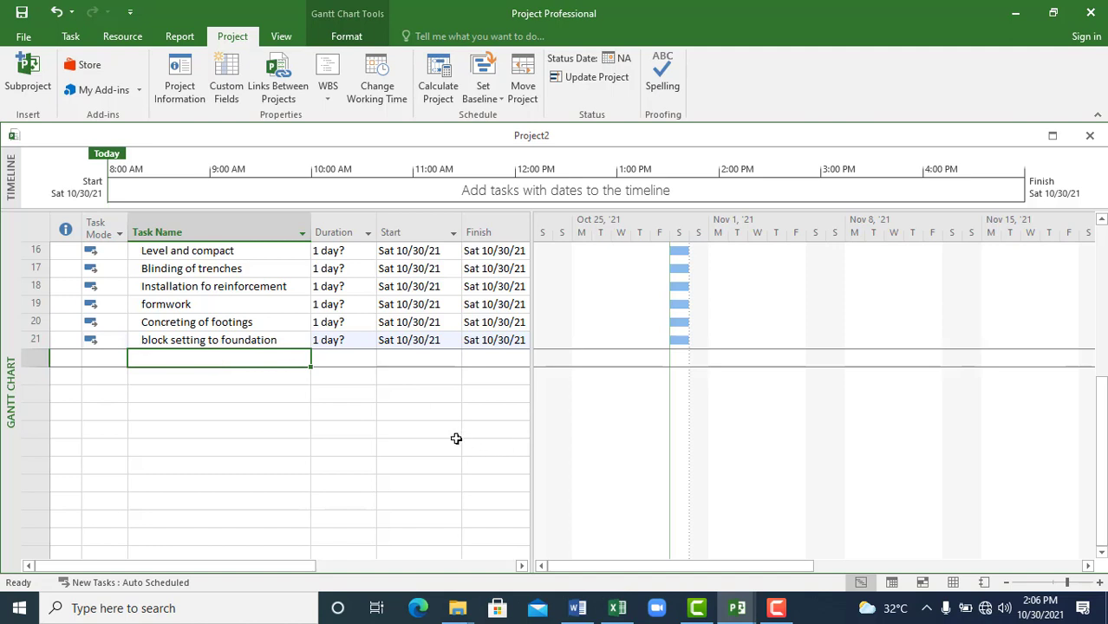
pyautogui.write('backfilling')
pyautogui.press('Return')
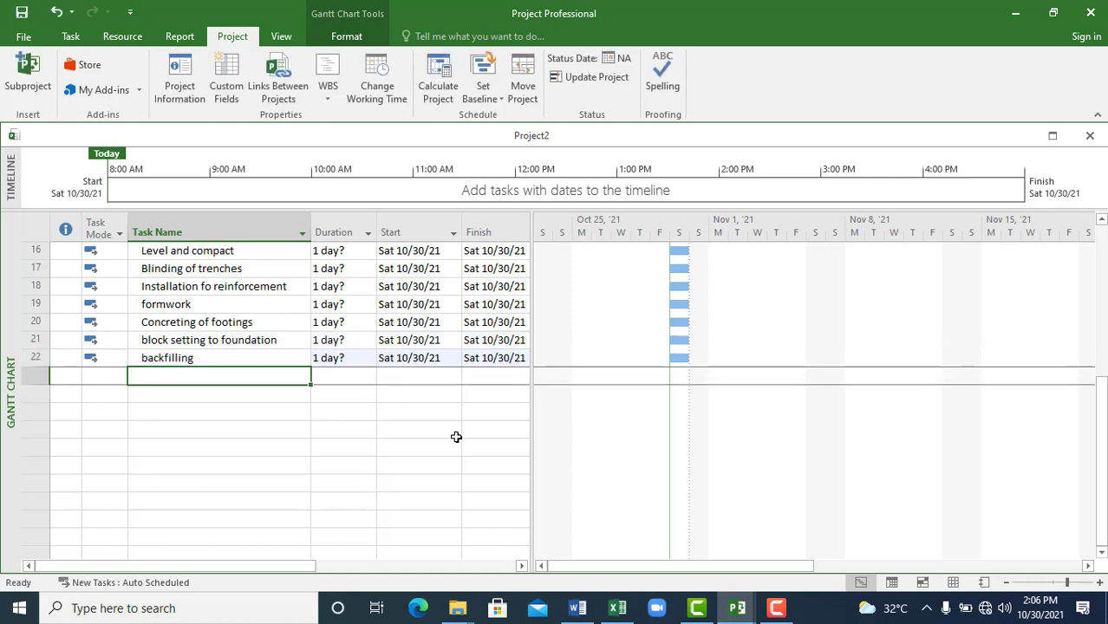
# - Add the tasks "level and compact", "Plumbing first fix" and "Waterproofing" below backfilling
pyautogui.write('level an')
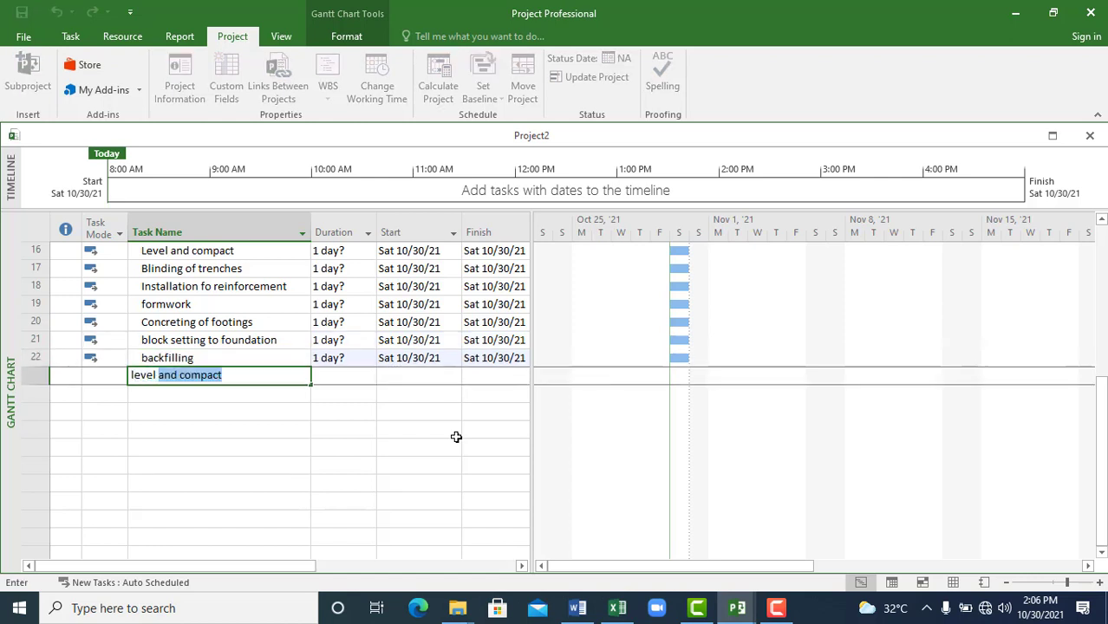
pyautogui.write('d compa')
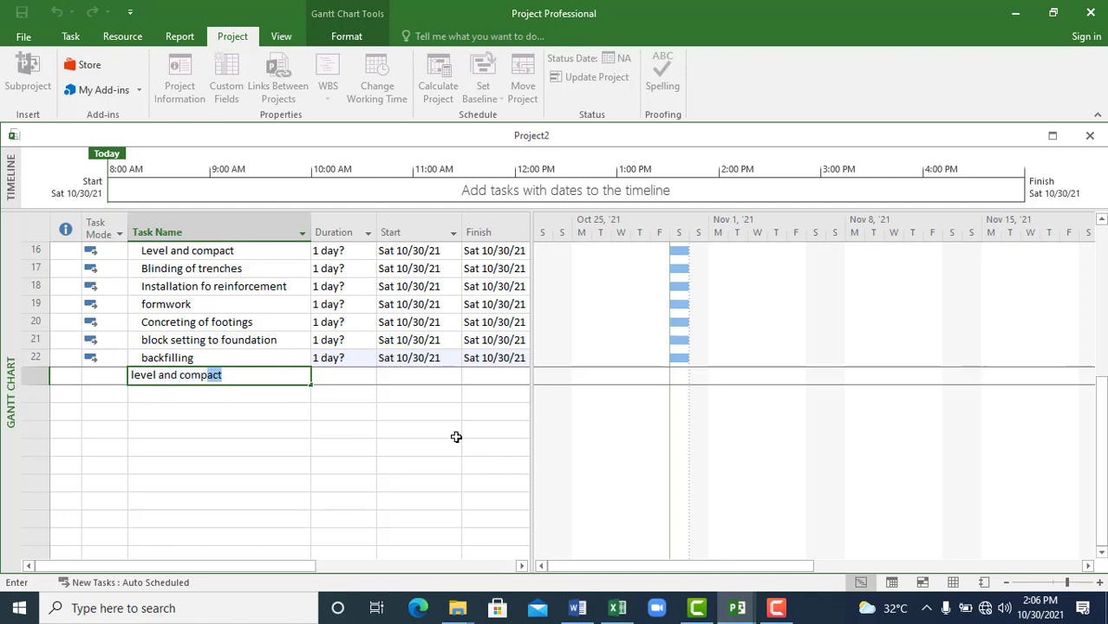
pyautogui.write('ct')
pyautogui.press('Return')
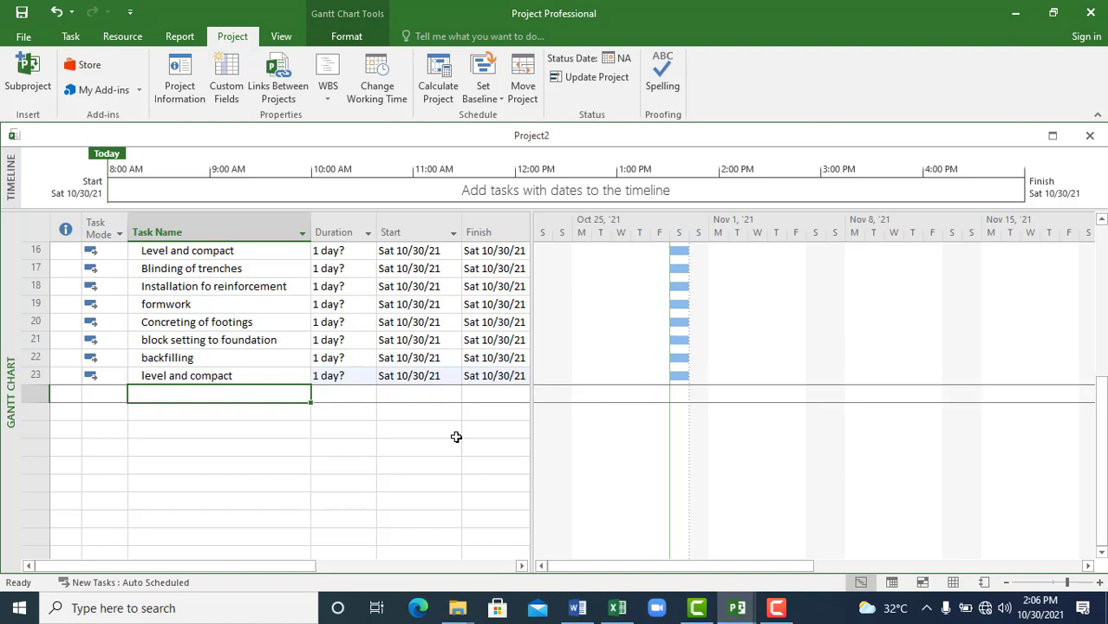
pyautogui.write('Pl')
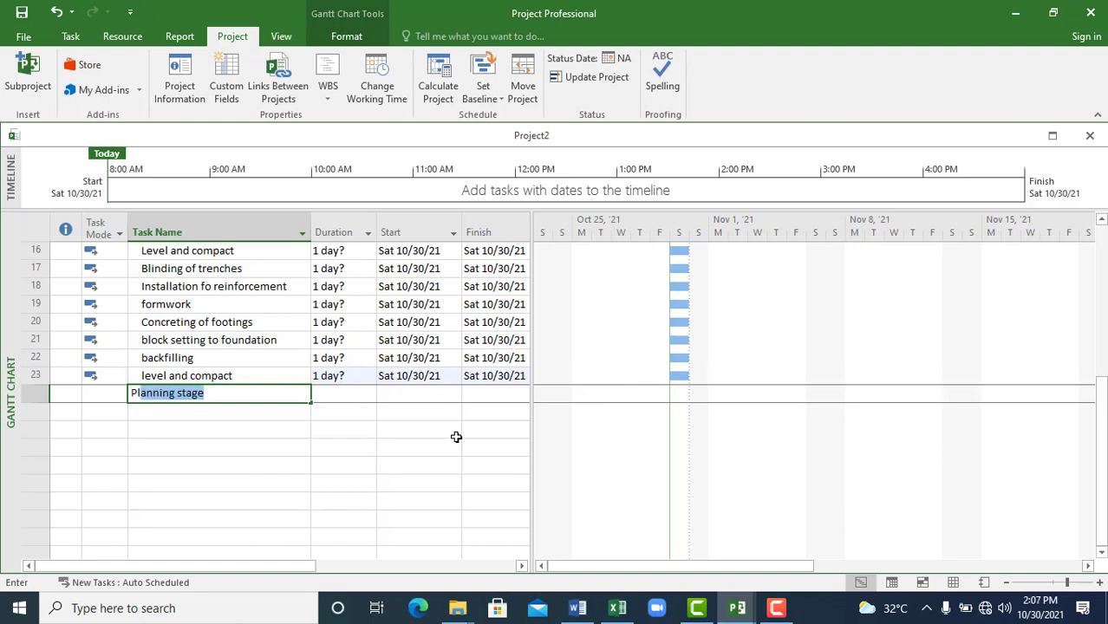
pyautogui.write('umbing first fix')
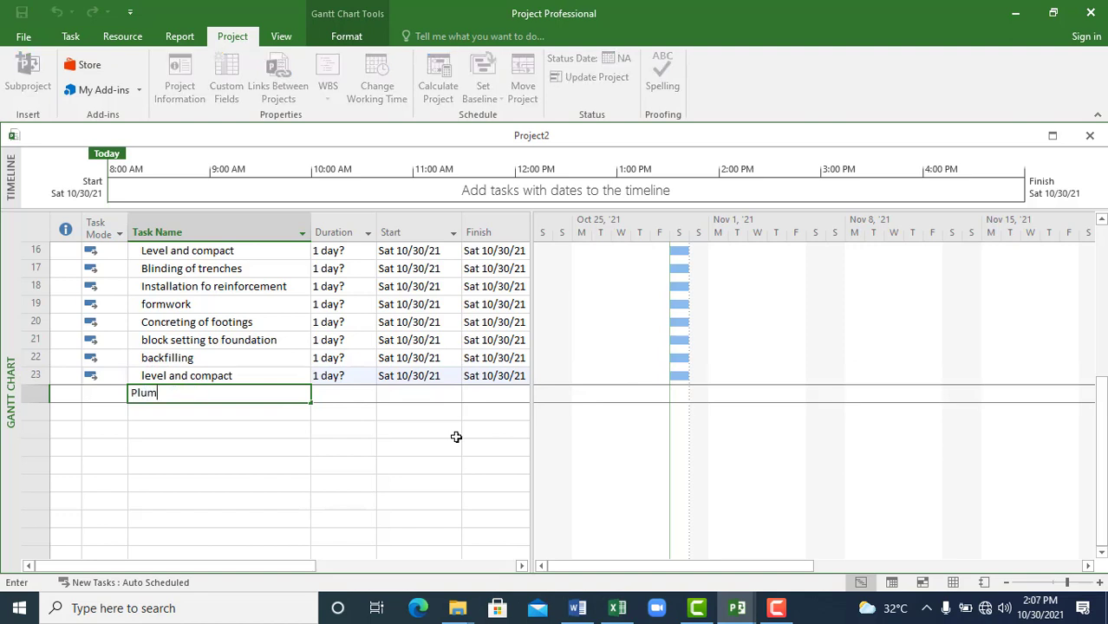
pyautogui.press('Return')
pyautogui.write('Waterproofing')
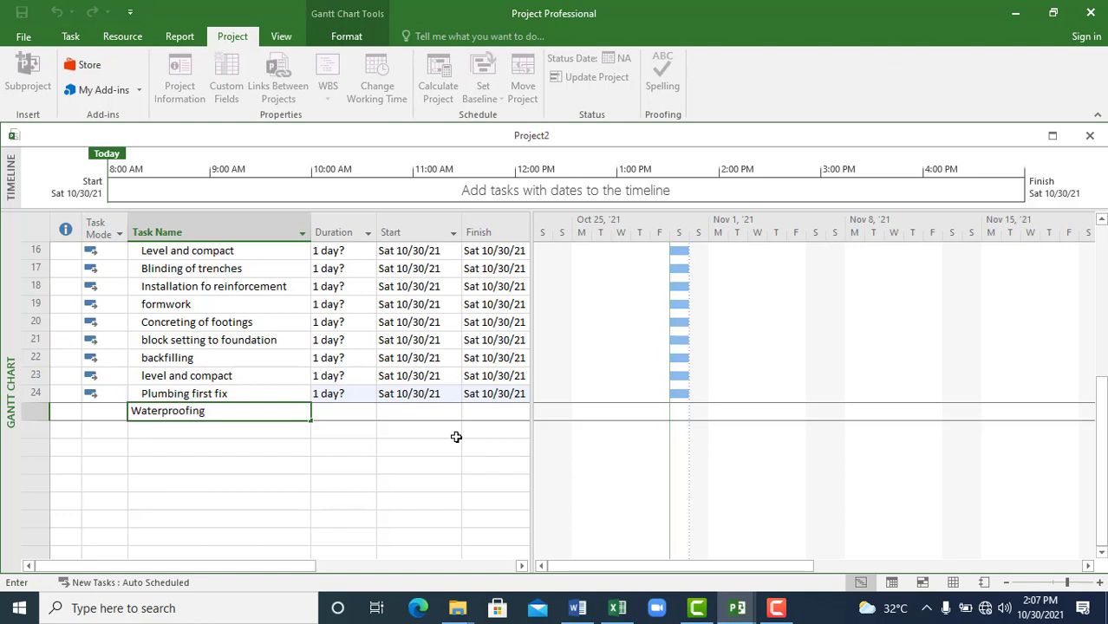
pyautogui.press('Return')
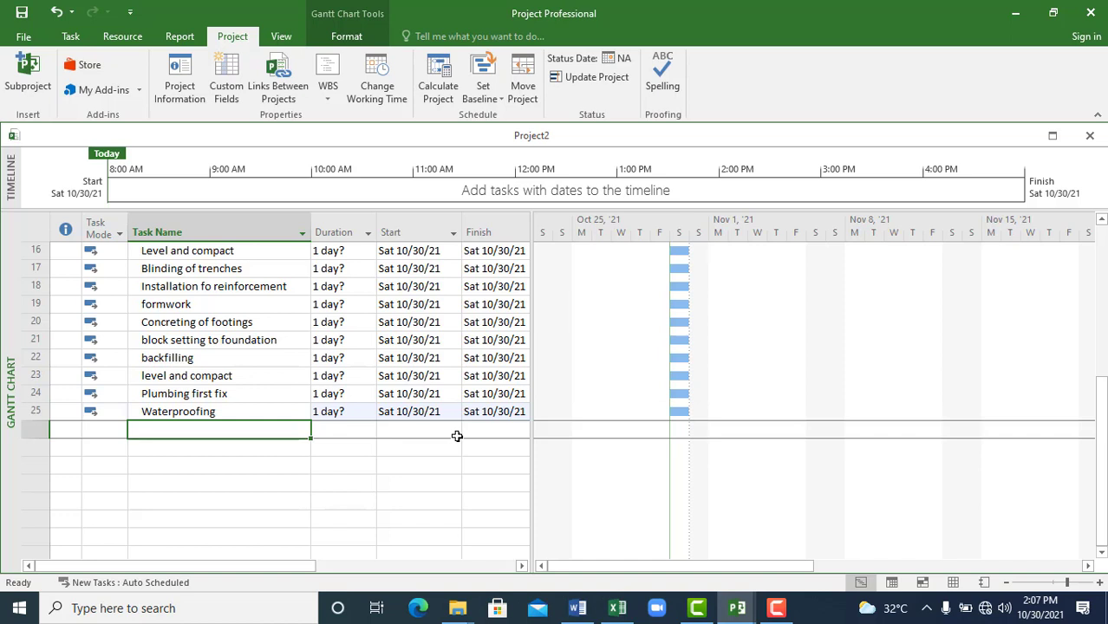
# - Add a task named "installation of side board" below Waterproofing
pyautogui.write('installatio')
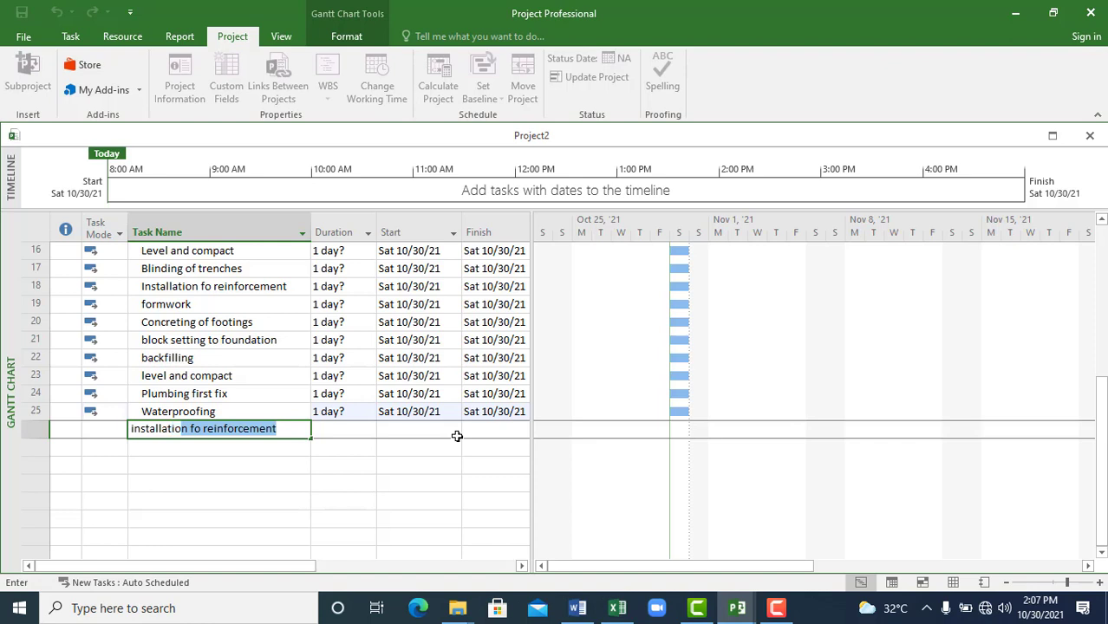
pyautogui.write('n fo')
pyautogui.press('BackSpace')
pyautogui.press('BackSpace')
pyautogui.press('BackSpace')
pyautogui.press('BackSpace')
pyautogui.write('of ')
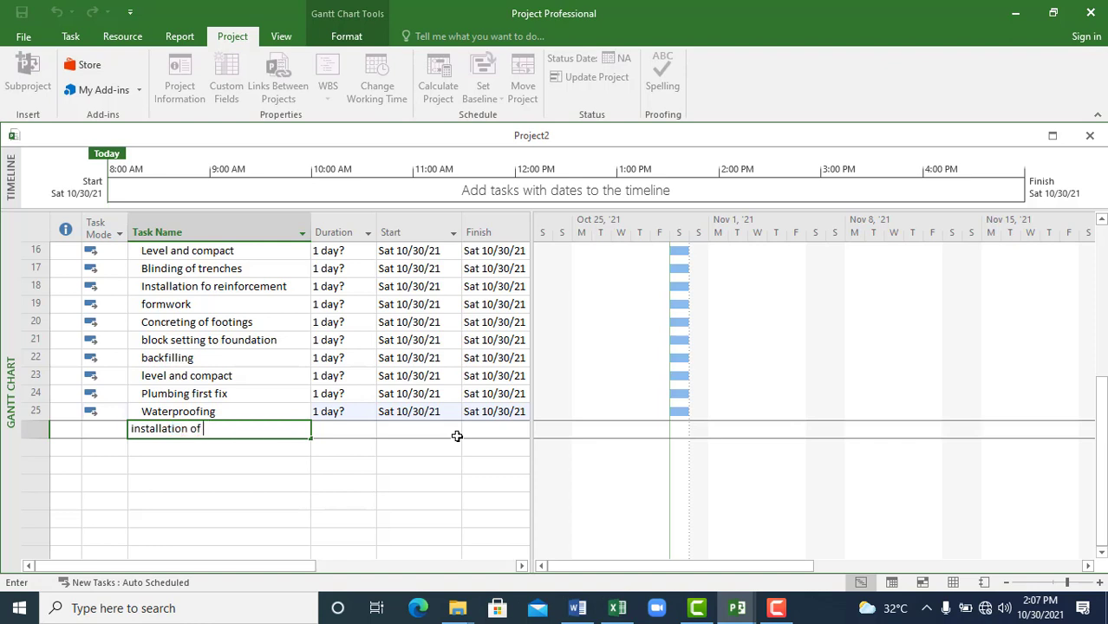
pyautogui.write('side')
pyautogui.write('board')
pyautogui.press('Return')
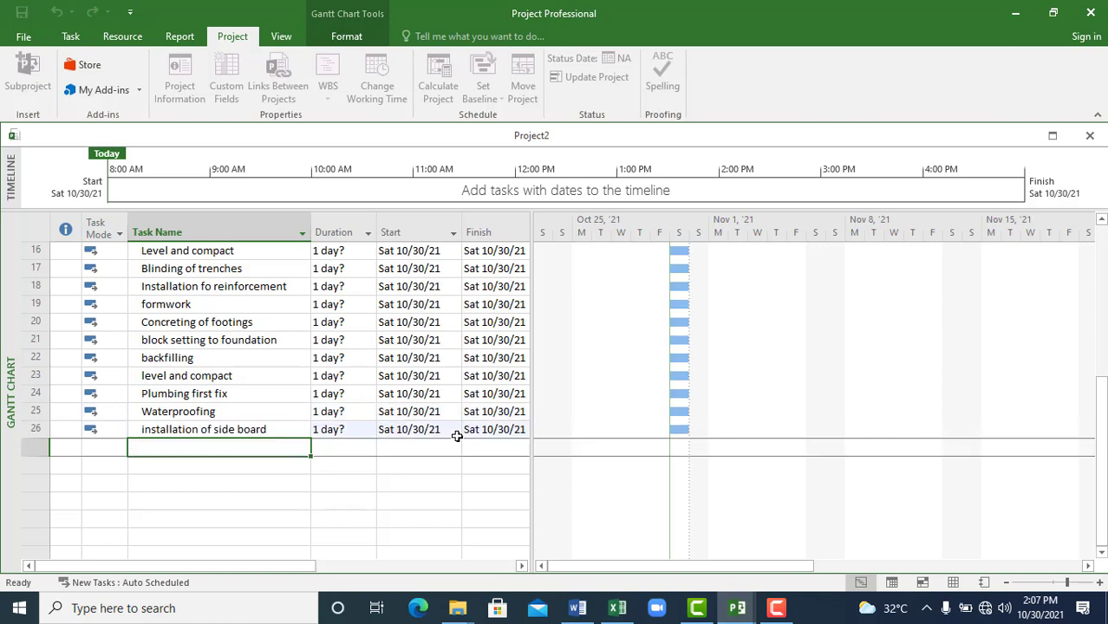
# - Add the tasks "casting of ground floor" and "Substructure complete" to close the substructure list
pyautogui.write('casting of ground ')
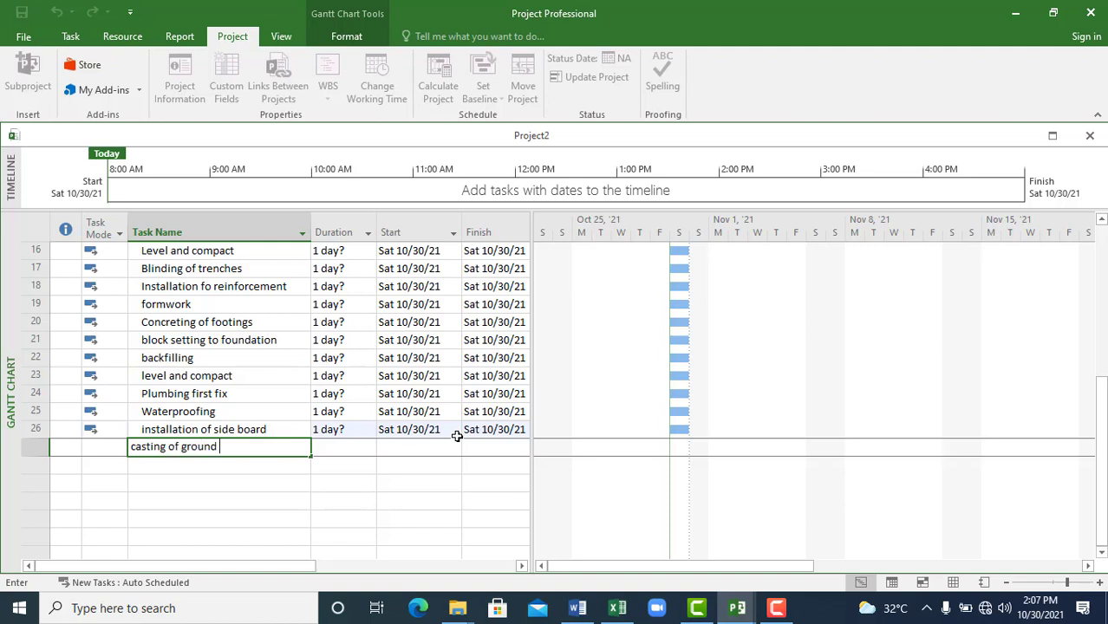
pyautogui.write('floor')
pyautogui.press('Return')
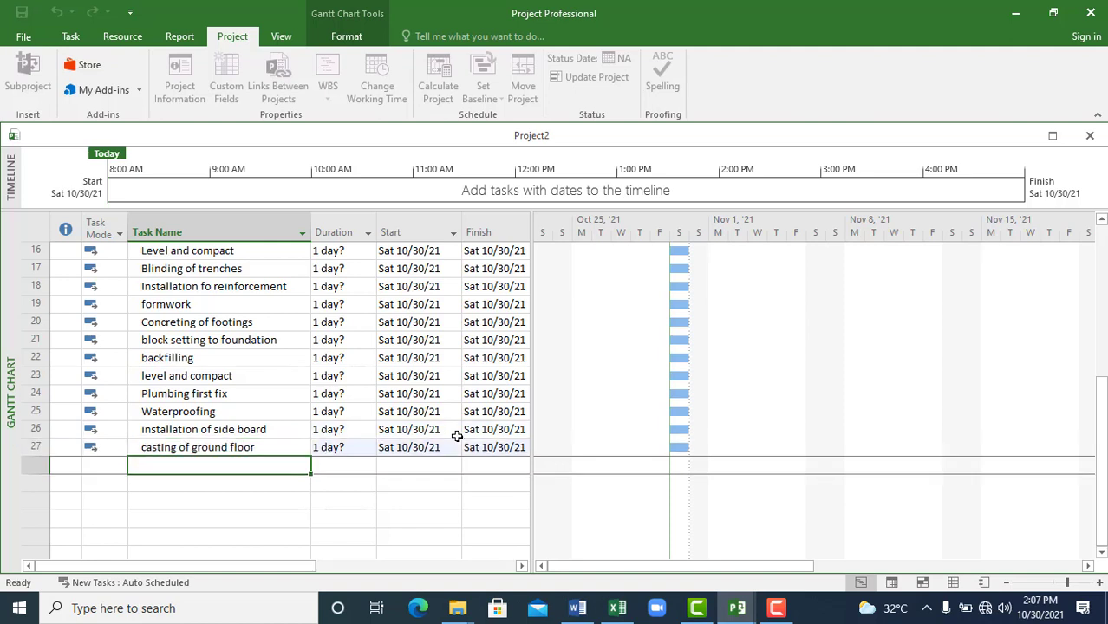
pyautogui.write('Substructure com')
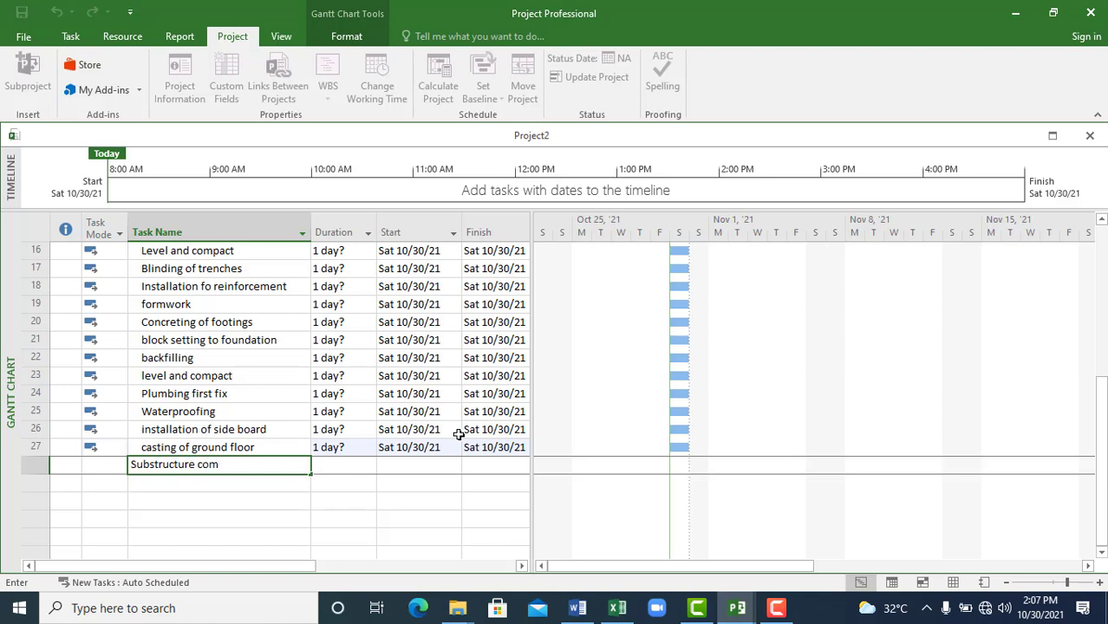
pyautogui.write('plete')
pyautogui.click(228, 490)
pyautogui.scroll(5, 348, 305)
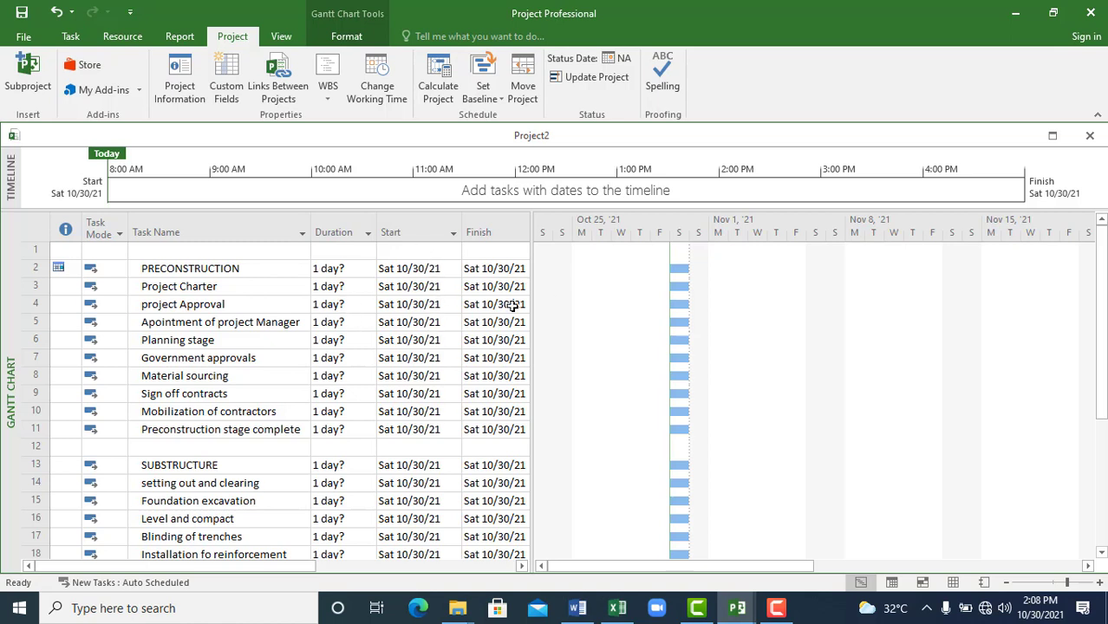
pyautogui.click(411, 269)
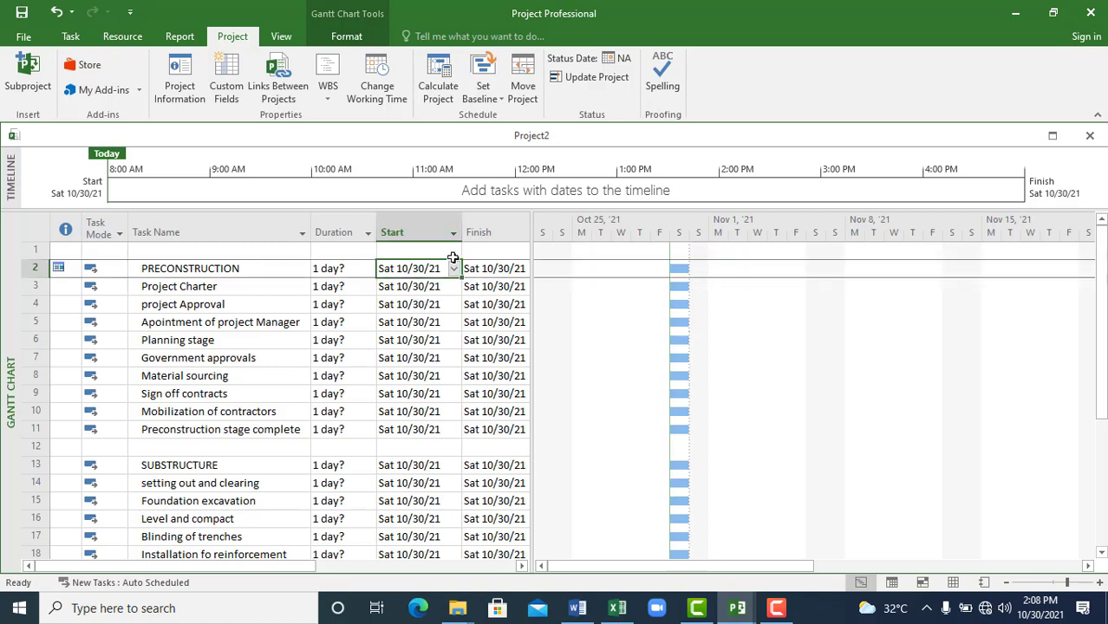
pyautogui.click(492, 268)
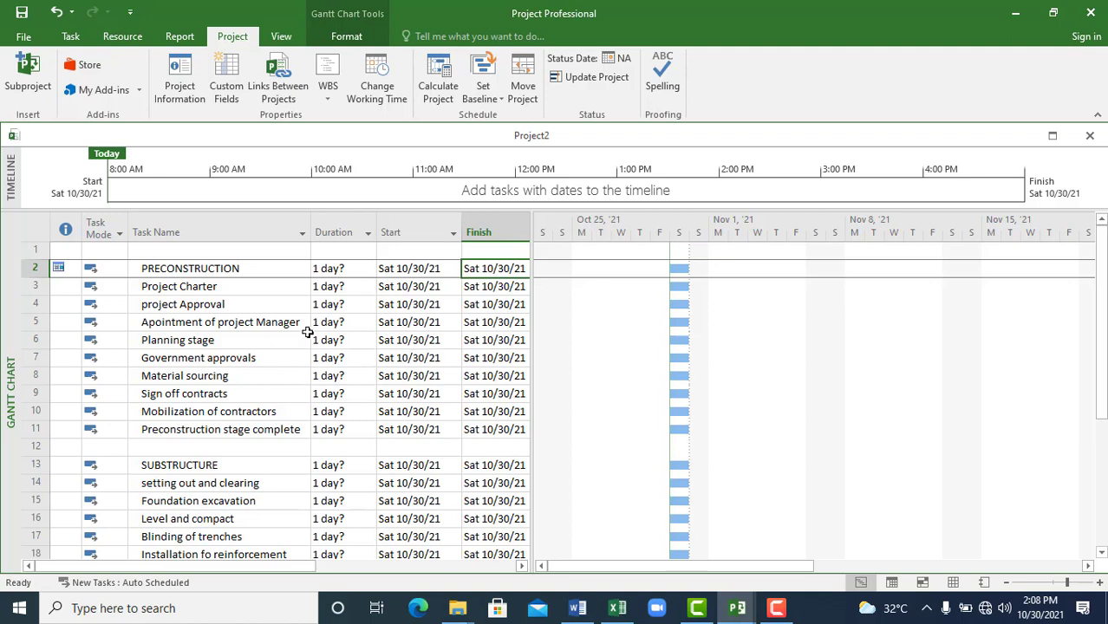
pyautogui.click(211, 321)
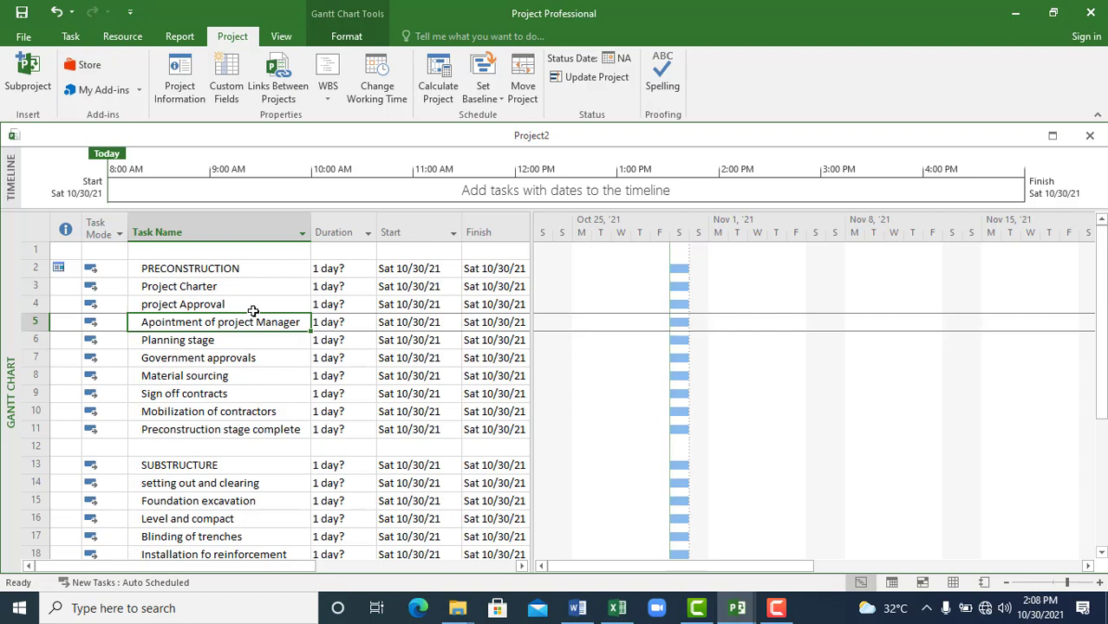
pyautogui.click(247, 271)
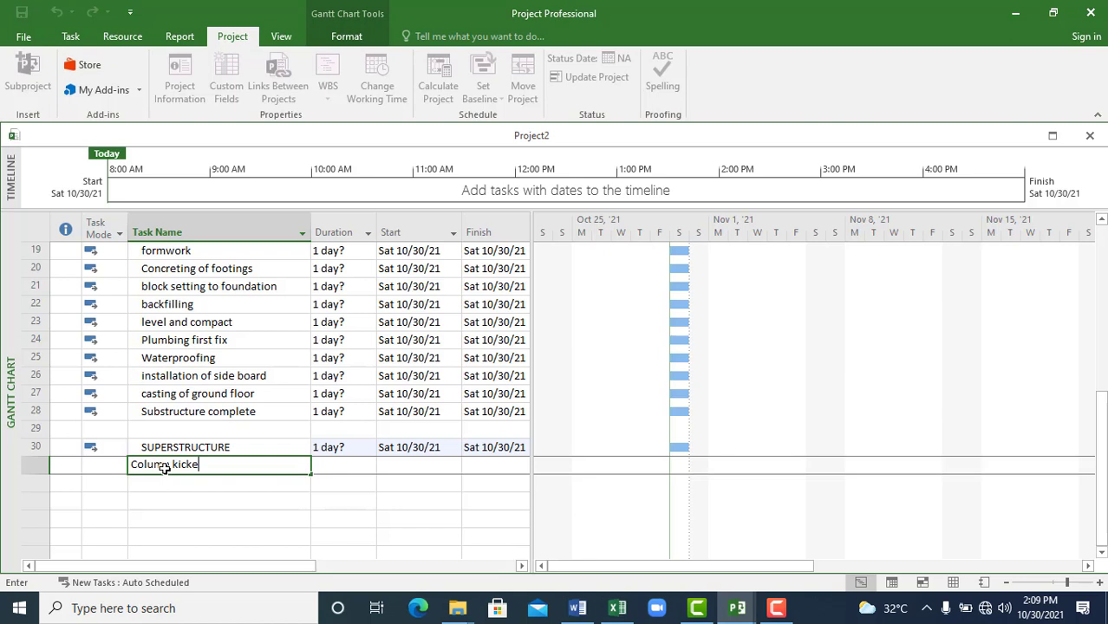
# - Add a task named "Column kicker" in the row below SUPERSTRUCTURE
pyautogui.write('r')
pyautogui.press('Return')
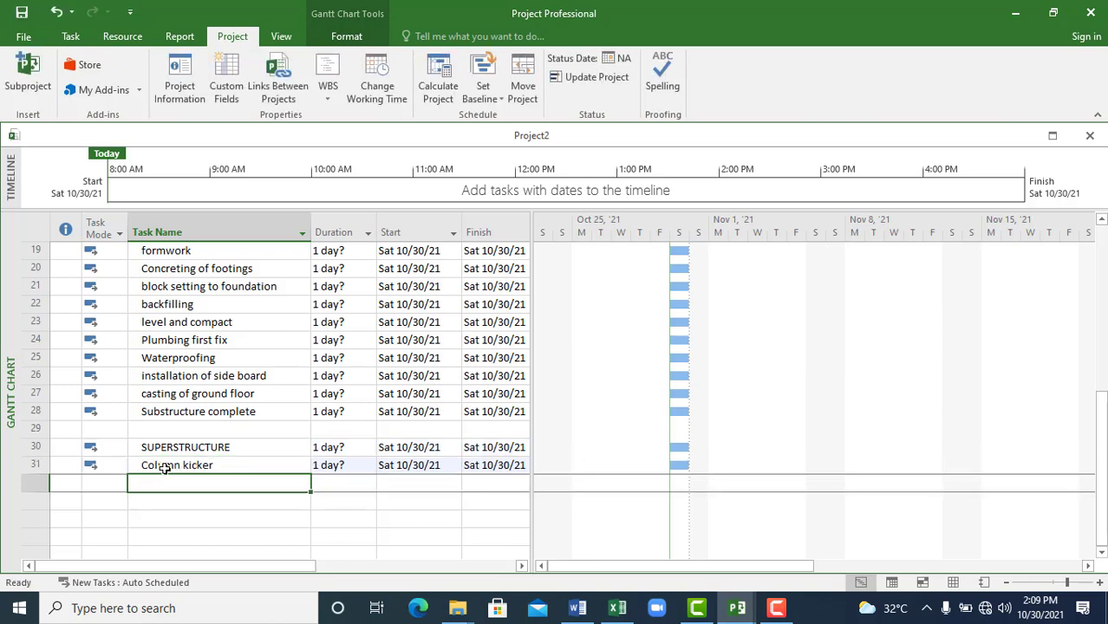
# - Add the tasks "column reinforcement", "column formwork" and "casting of column" below Column kicker
pyautogui.write('column')
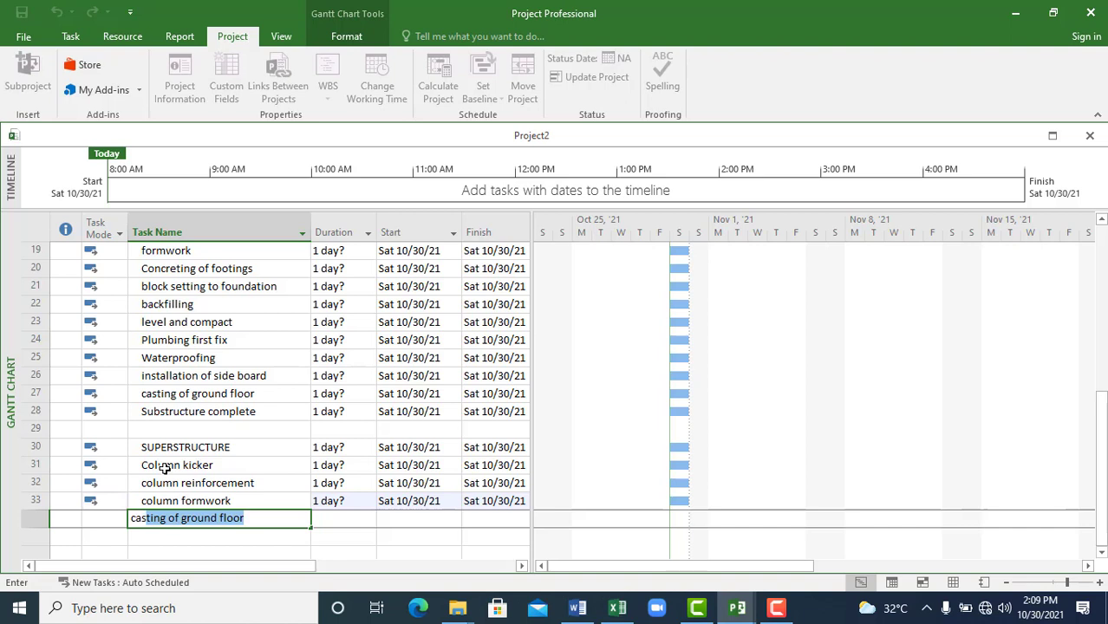
pyautogui.write('sting of column')
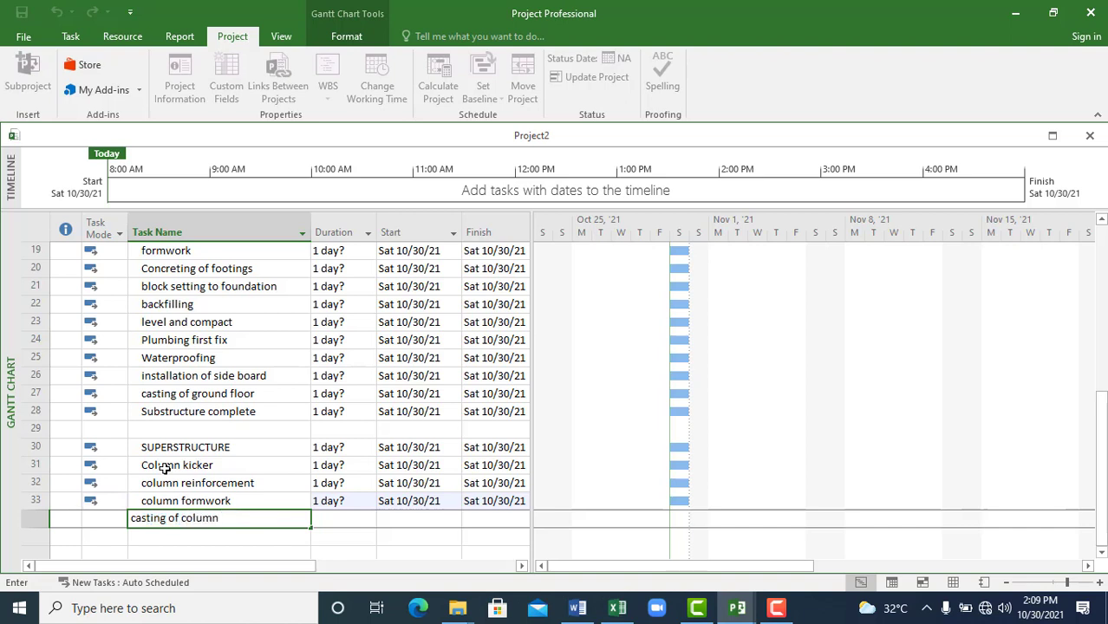
pyautogui.press('Return')
# - Add a task named "block setting to lintel" below casting of column, adapting the suggested "block setting to foundation" entry
pyautogui.write('b')
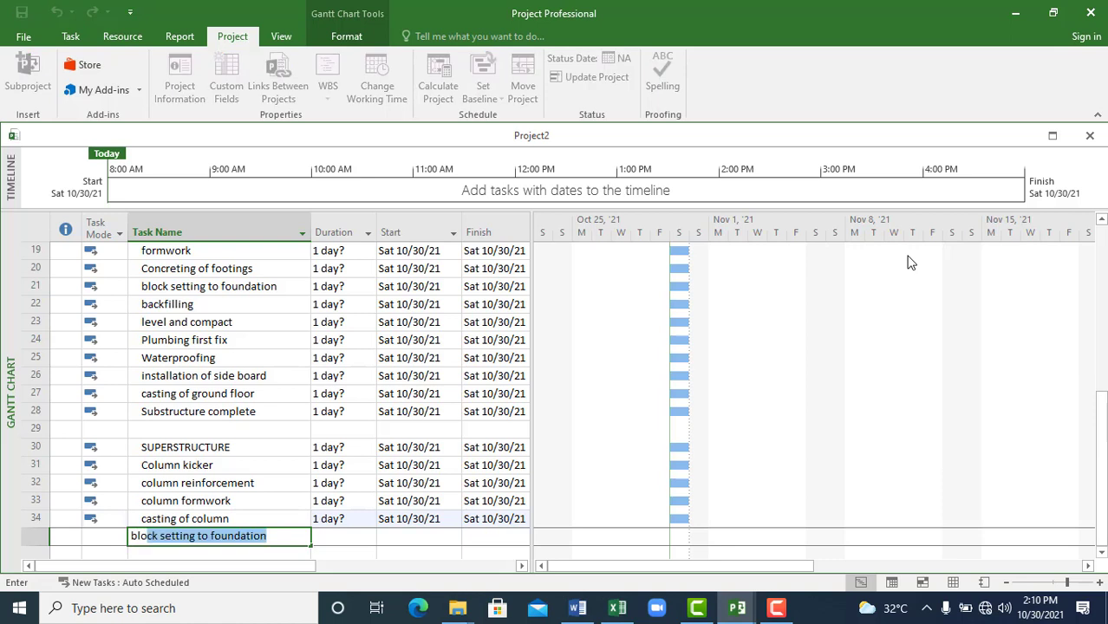
pyautogui.write('lock')
pyautogui.click(290, 536)
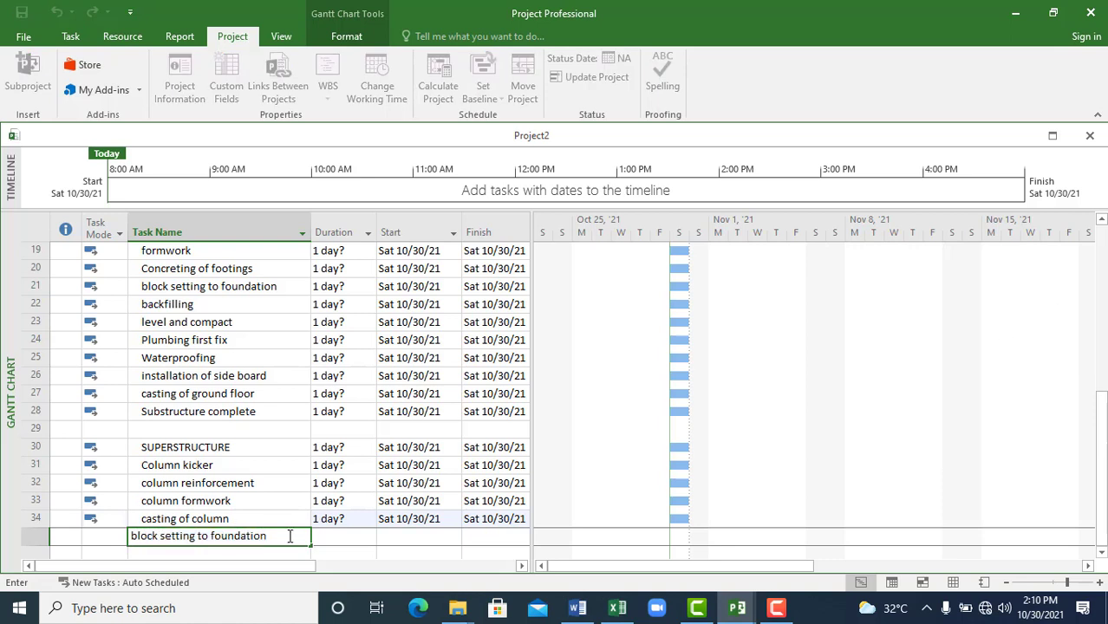
pyautogui.press('BackSpace')
pyautogui.press('BackSpace')
pyautogui.press('BackSpace')
pyautogui.press('BackSpace')
pyautogui.press('BackSpace')
pyautogui.press('BackSpace')
pyautogui.press('BackSpace')
pyautogui.press('BackSpace')
pyautogui.press('BackSpace')
pyautogui.press('BackSpace')
pyautogui.write('lintel')
pyautogui.press('Return')
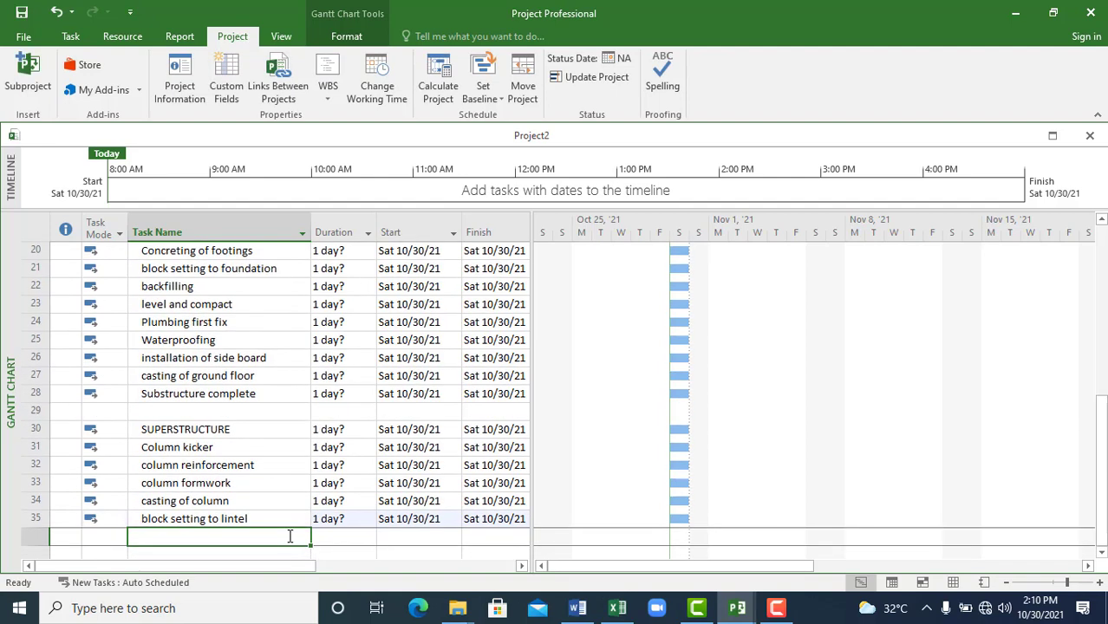
# - Add a task named "Lintel formwork and reinforcement" below block setting to lintel
pyautogui.write('Lintel fo')
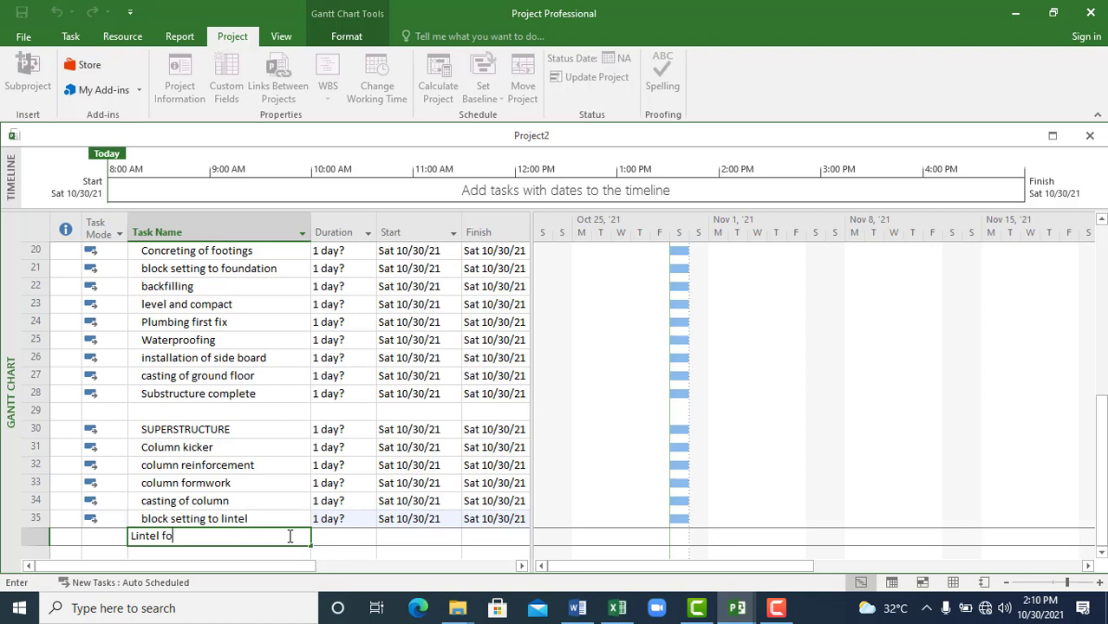
pyautogui.write('rmwork and reinforcemen')
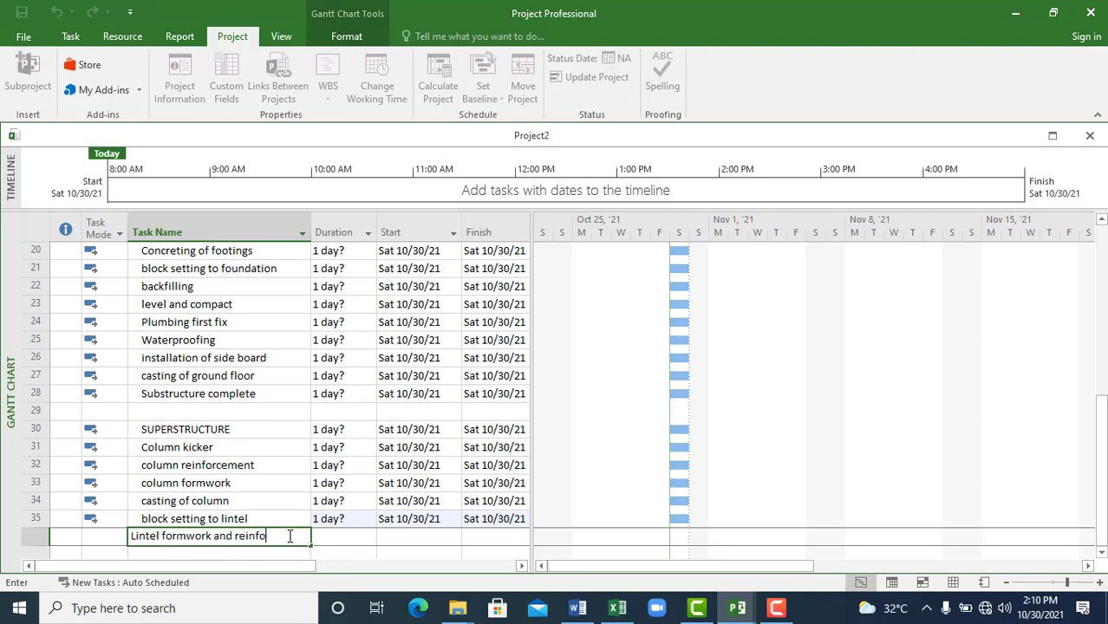
pyautogui.press('BackSpace')
pyautogui.press('BackSpace')
pyautogui.press('BackSpace')
pyautogui.press('BackSpace')
pyautogui.write('ement')
pyautogui.press('Return')
# - Add a task named "casting of lintel" in the row below Lintel formwork and reinforcement
pyautogui.scroll(-6, 290, 536)
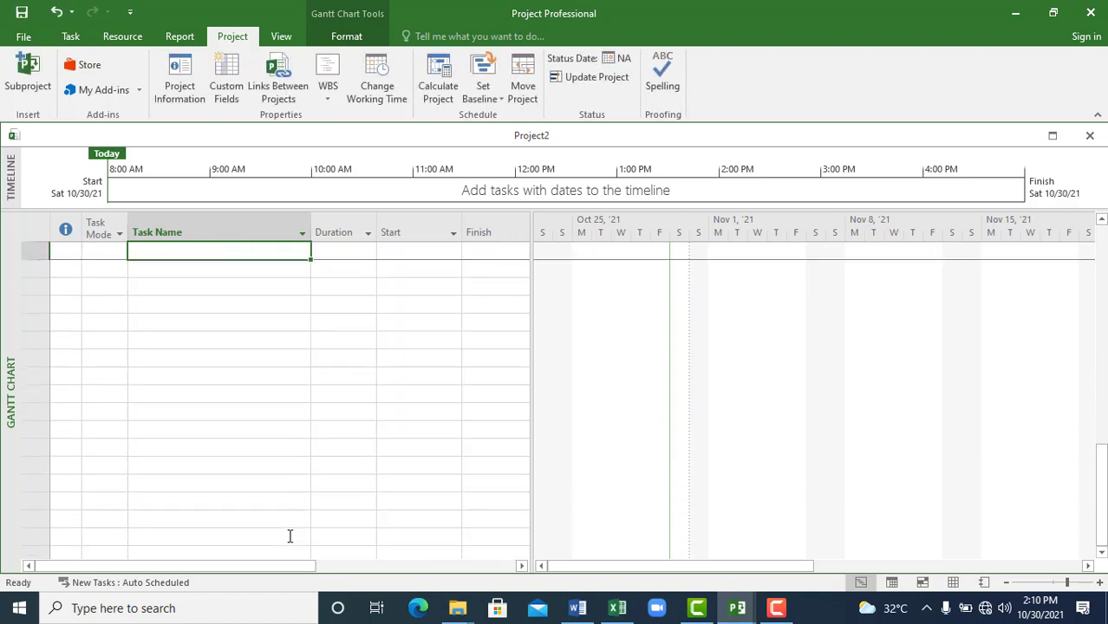
pyautogui.write('Cas')
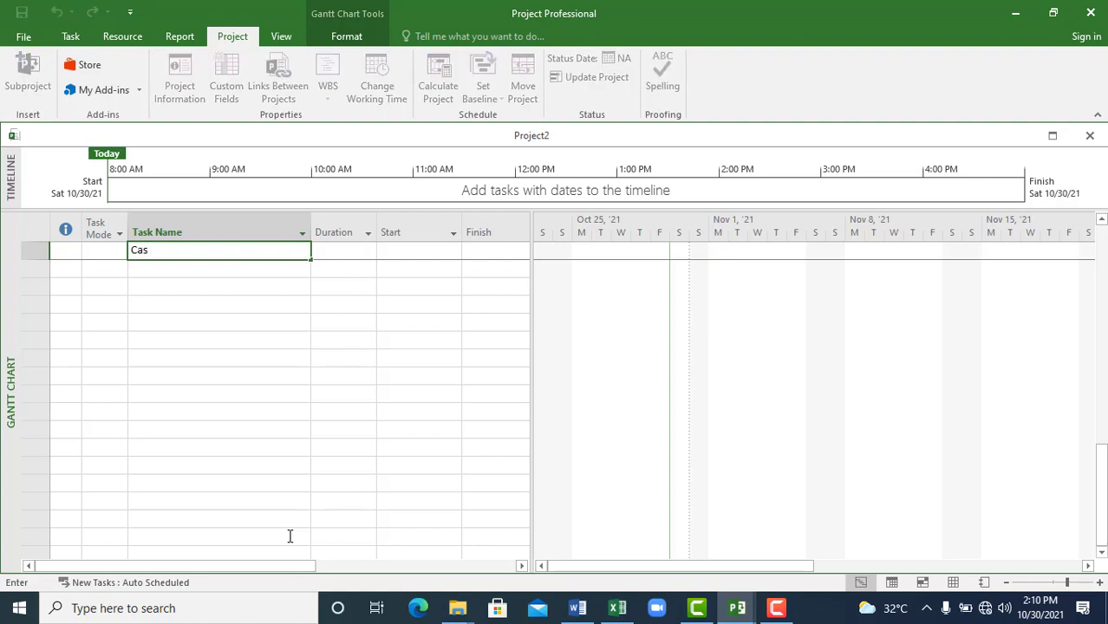
pyautogui.scroll(1, 290, 536)
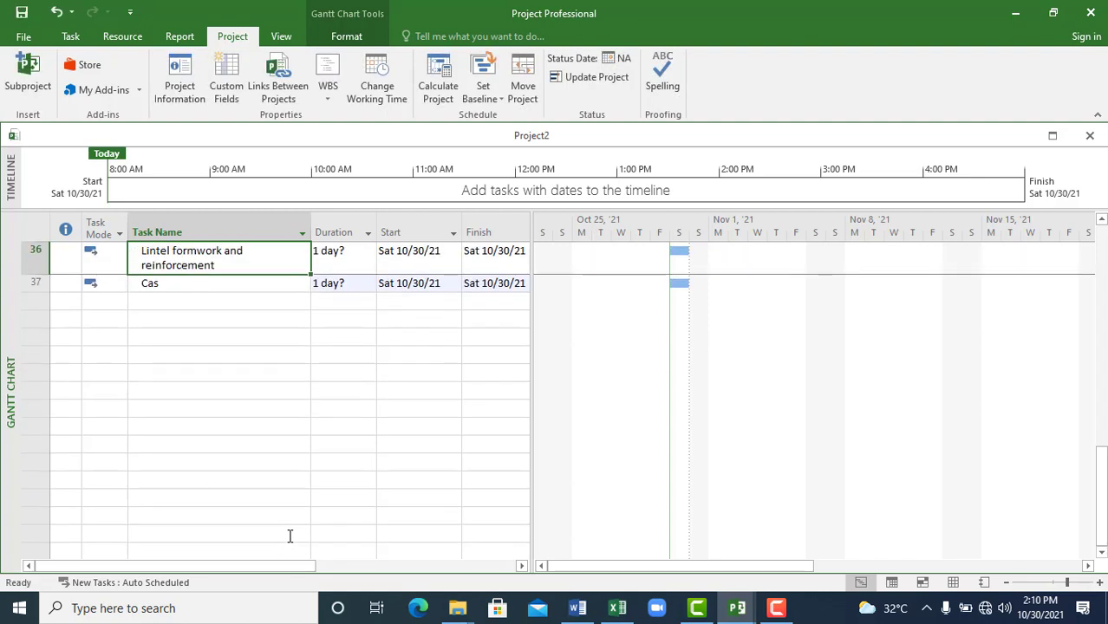
pyautogui.write('casting of lintel')
pyautogui.press('Return')
# - Add the tasks "Blockwork to roof level" and "Plumbing second fix" below casting of lintel
pyautogui.write('B')
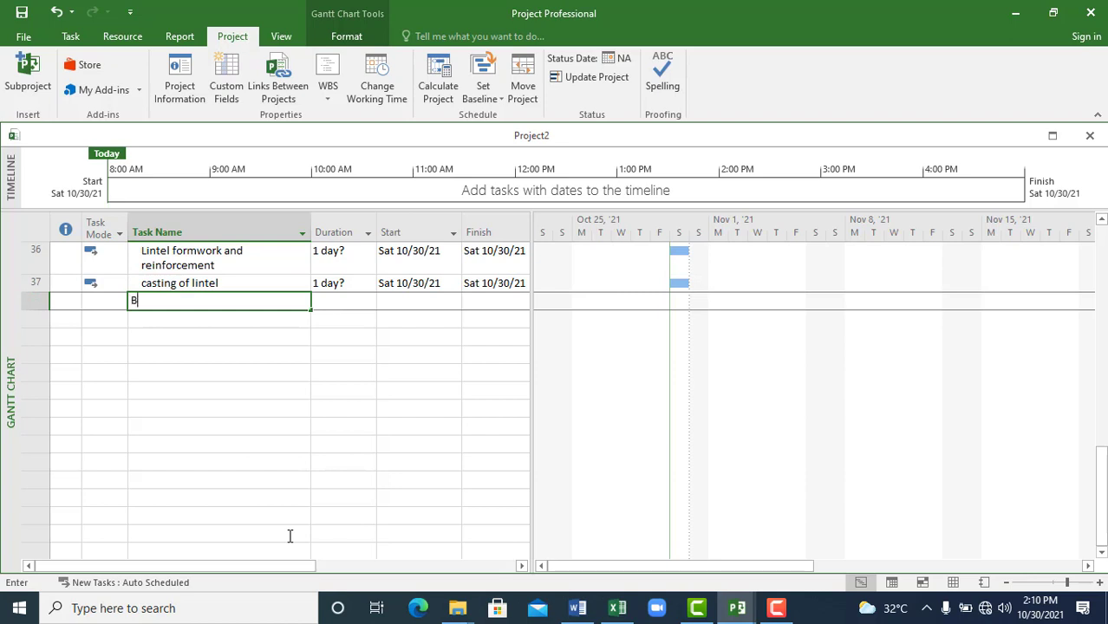
pyautogui.write('lock')
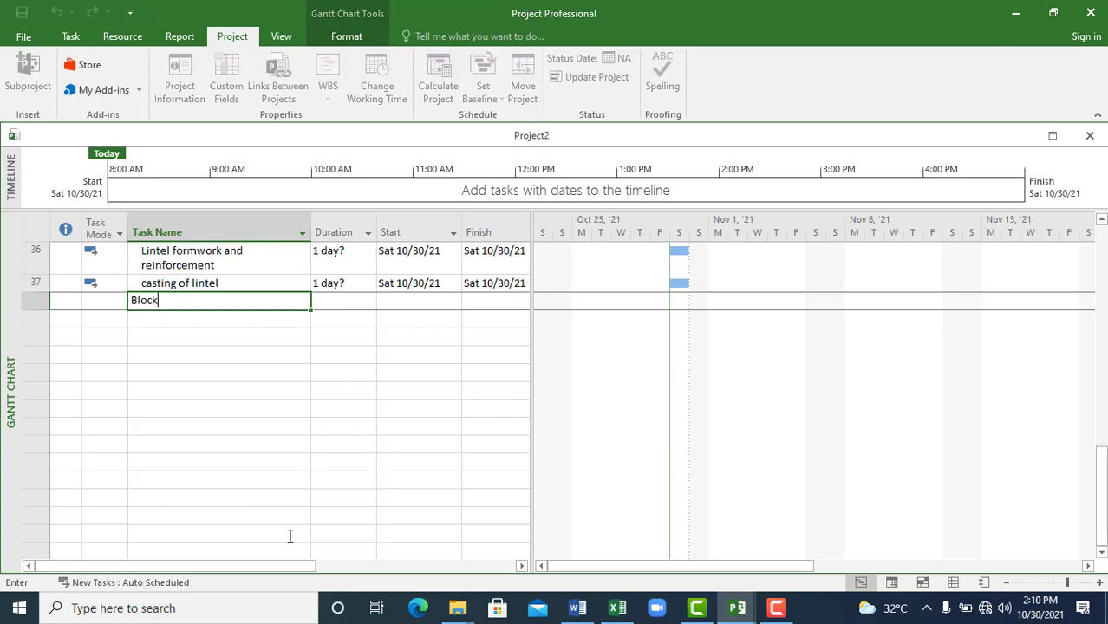
pyautogui.write('work to roof level')
pyautogui.press('Return')
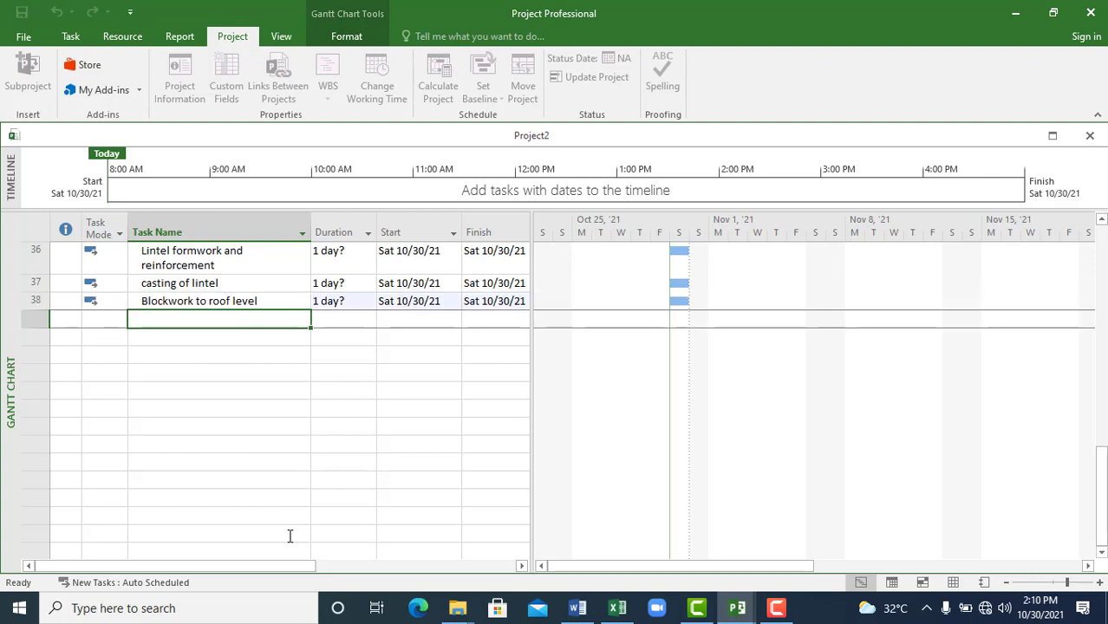
pyautogui.write('Plumbin')
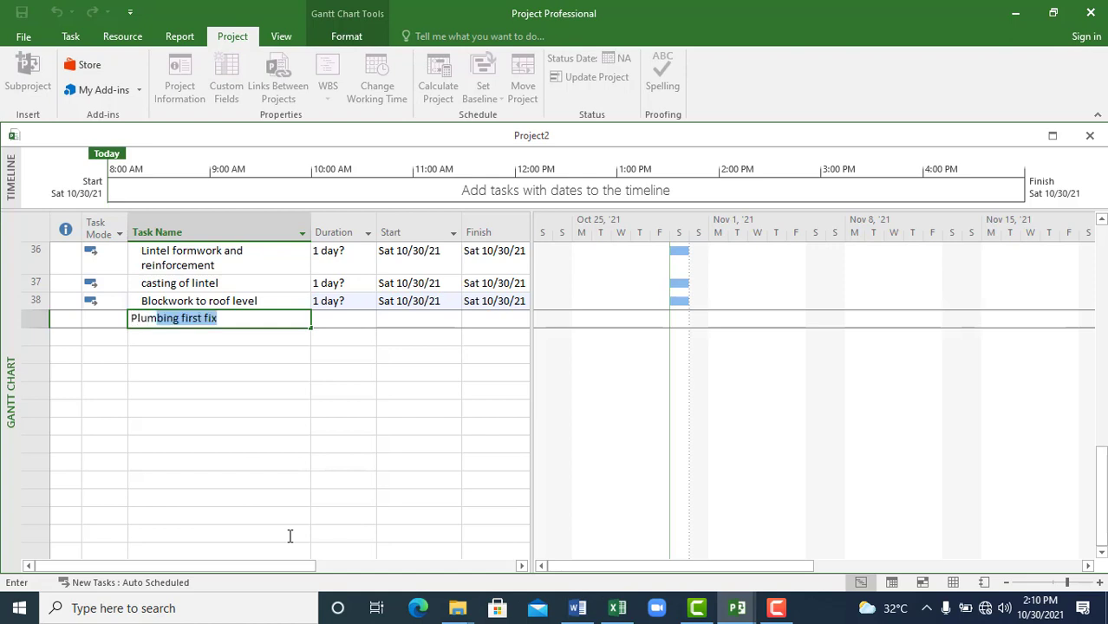
pyautogui.write('g sec')
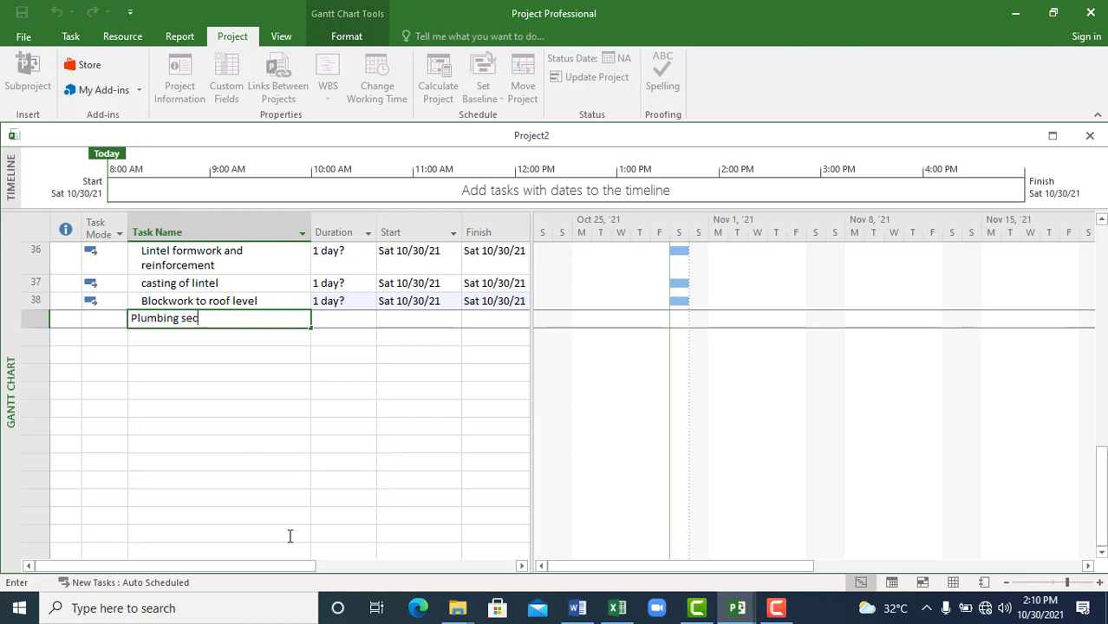
pyautogui.write('ond fix')
pyautogui.press('Return')
# - Add a task named "Electrical first and second fix" below Plumbing second fix
pyautogui.write('Elec')
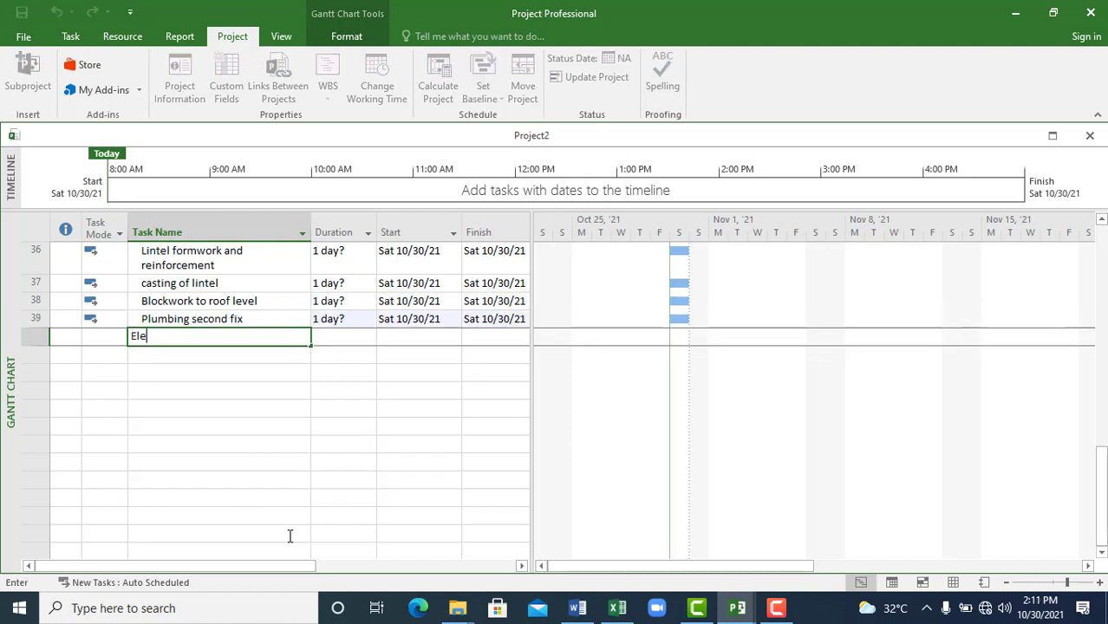
pyautogui.write('trical fir')
pyautogui.write(' st==')
pyautogui.press('BackSpace')
pyautogui.press('BackSpace')
pyautogui.press('BackSpace')
pyautogui.press('BackSpace')
pyautogui.press('BackSpace')
pyautogui.write('st')
pyautogui.click(164, 353)
# - Add the tasks "Plastering" and "Installation of windows and doors frames" below Electrical first and second fix
pyautogui.write('Plasterin')
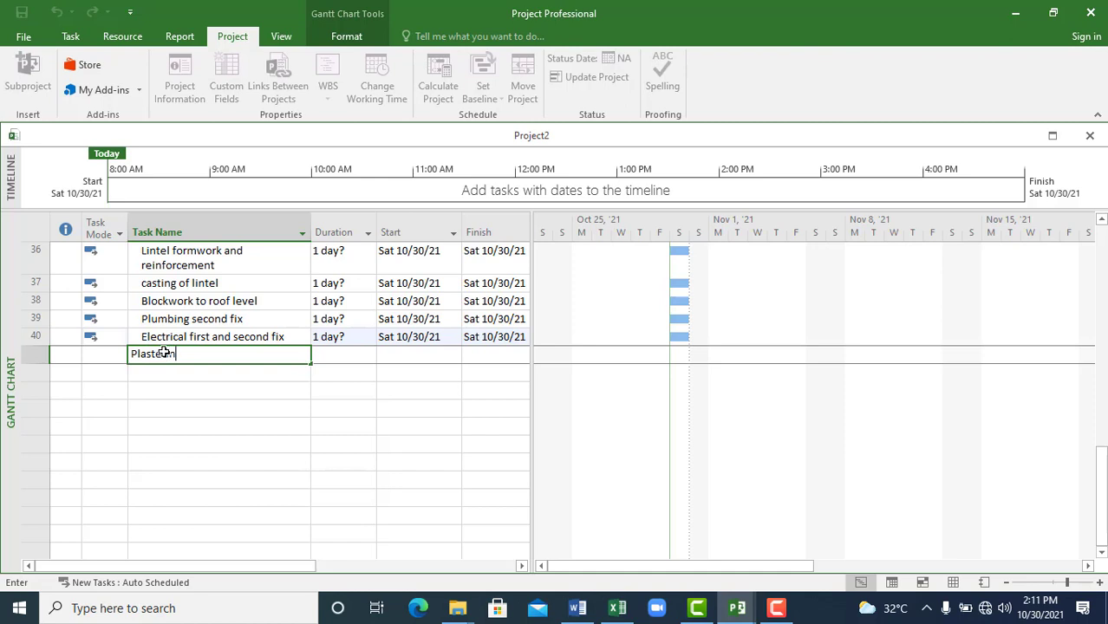
pyautogui.write('g')
pyautogui.press('Return')
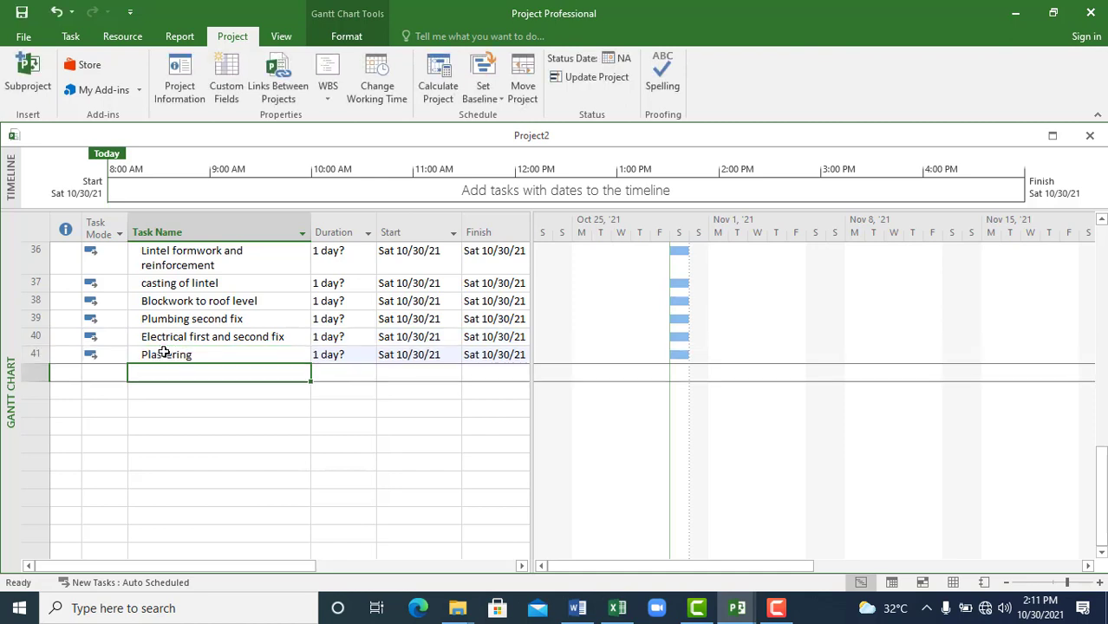
pyautogui.write('Install')
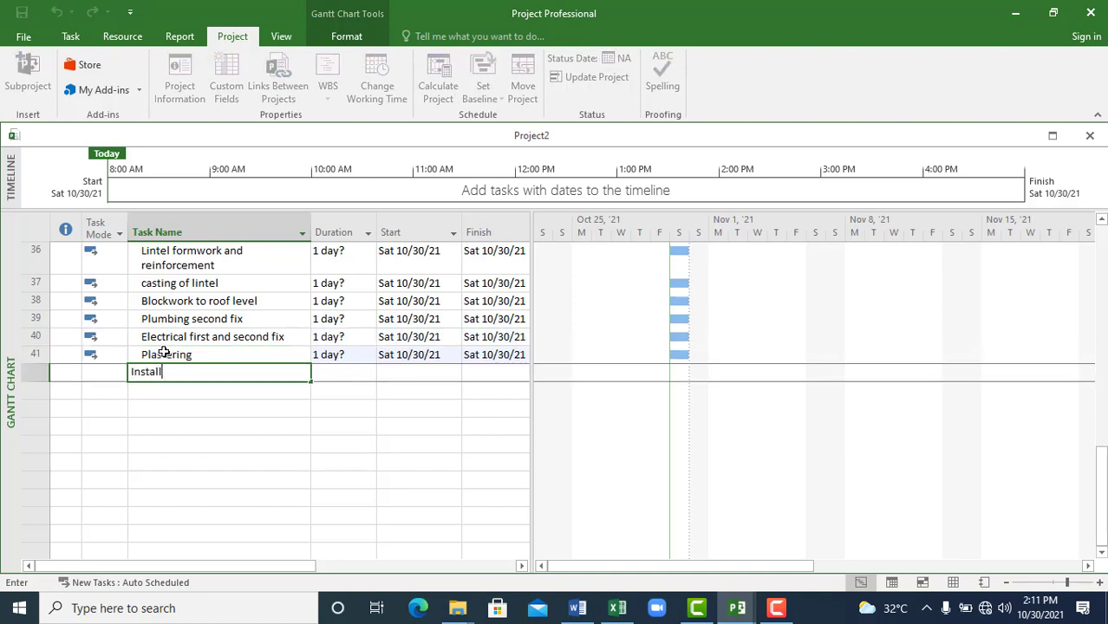
pyautogui.write('ation of ')
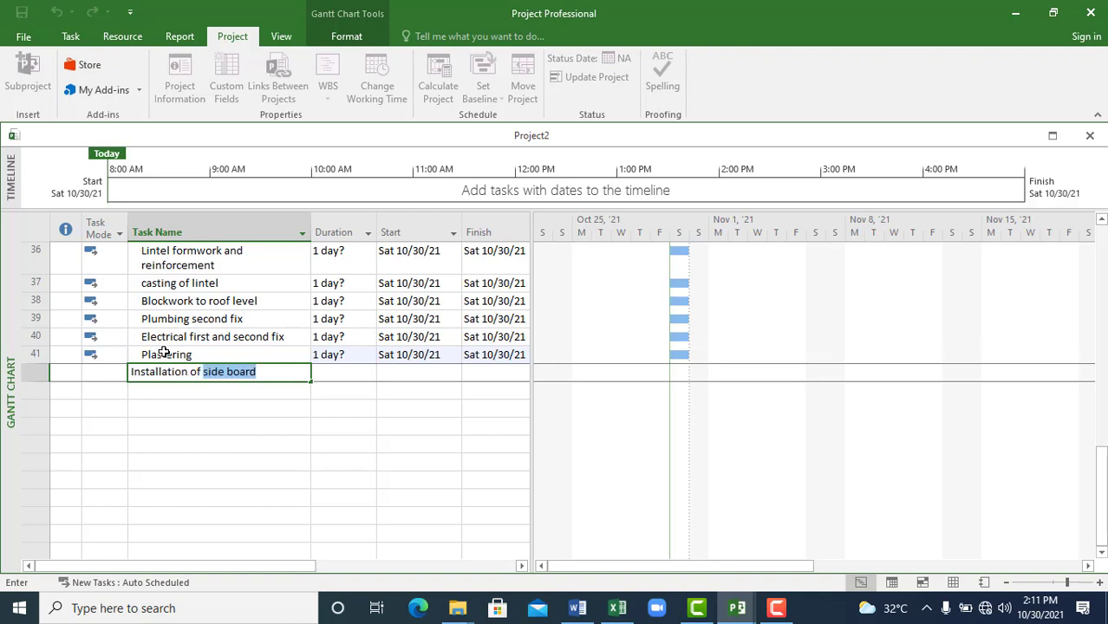
pyautogui.write('windows and doors frames')
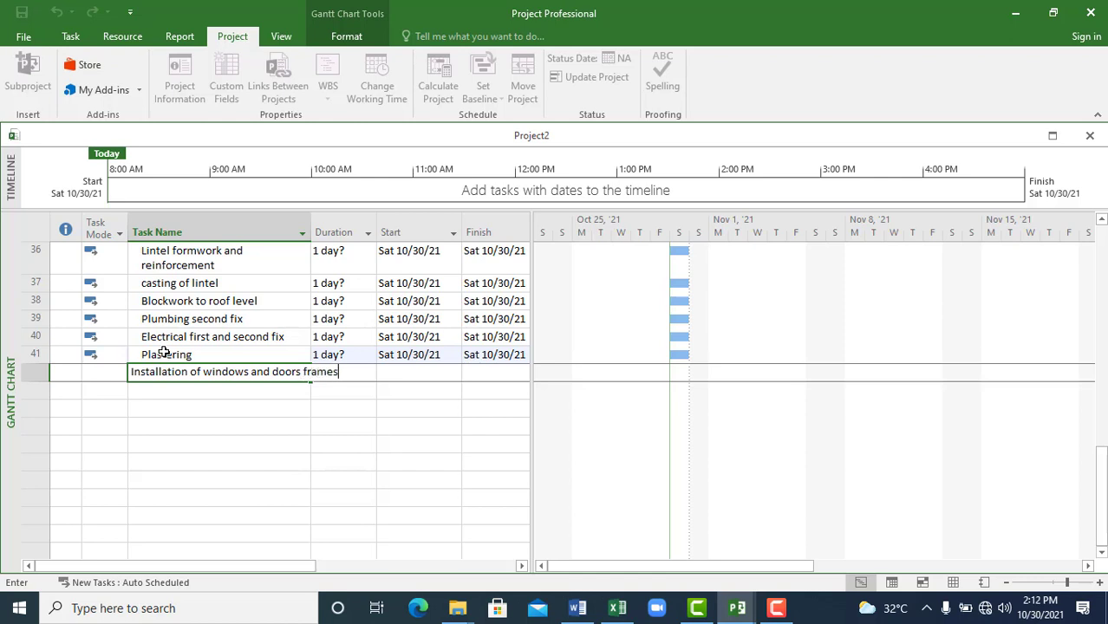
pyautogui.press('Return')
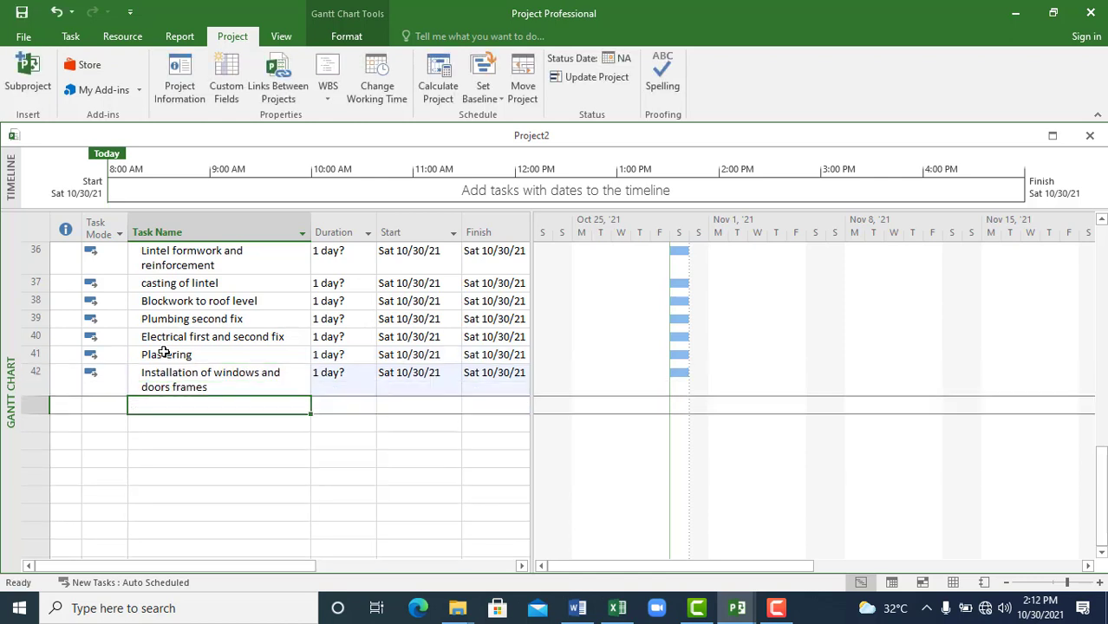
# - Add the tasks "Tiling" and "Ceiling finish" below Installation of windows and doors frames
pyautogui.write('Tiling')
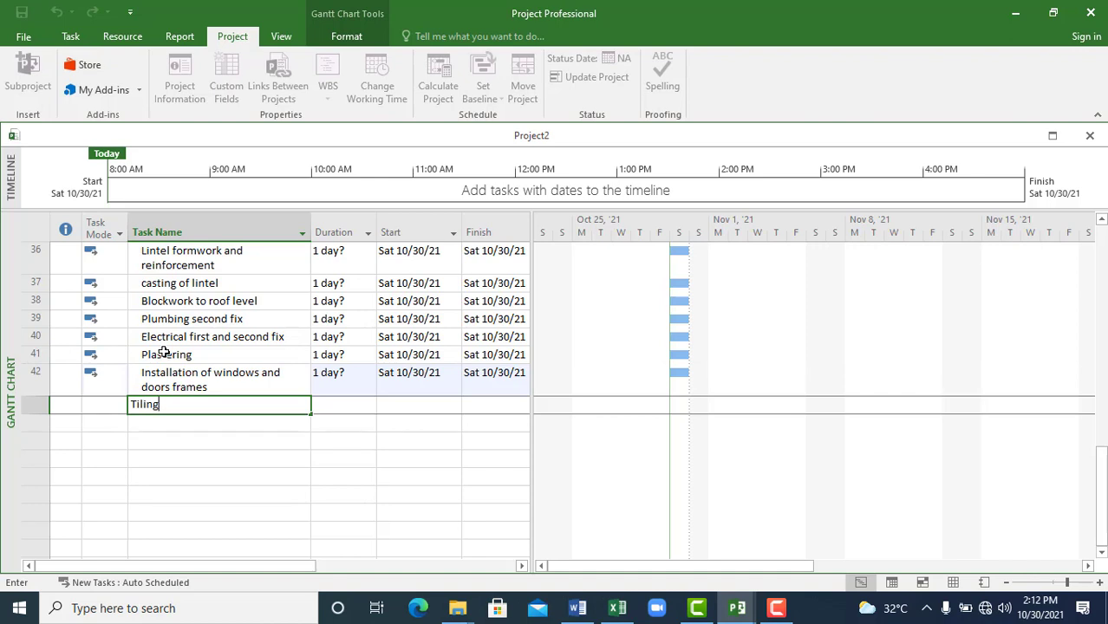
pyautogui.press('Return')
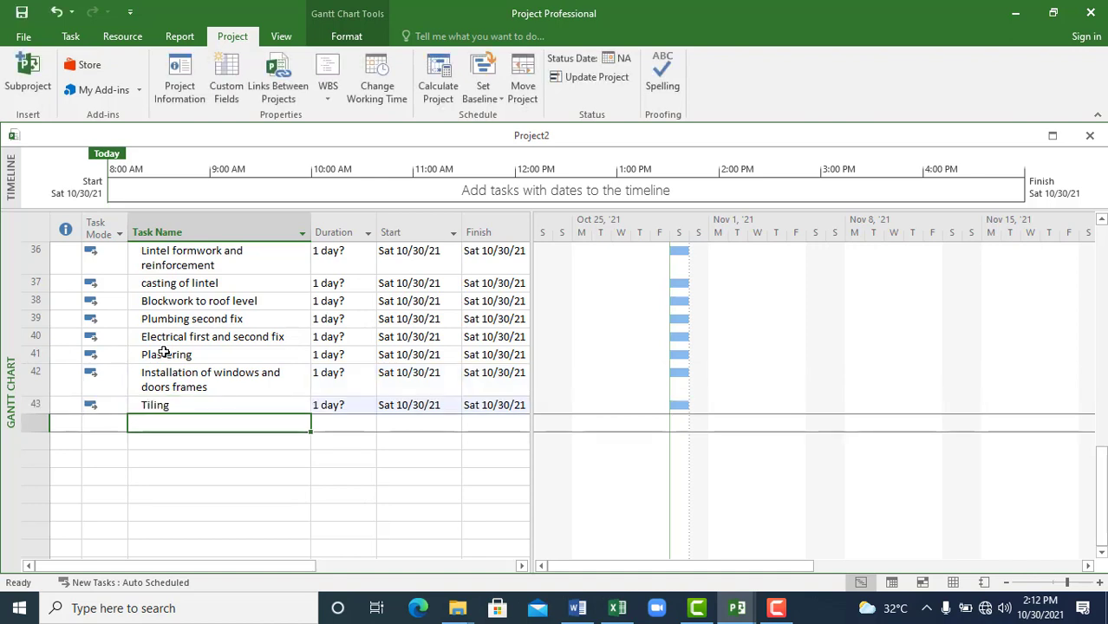
pyautogui.write('Ceiling finsih')
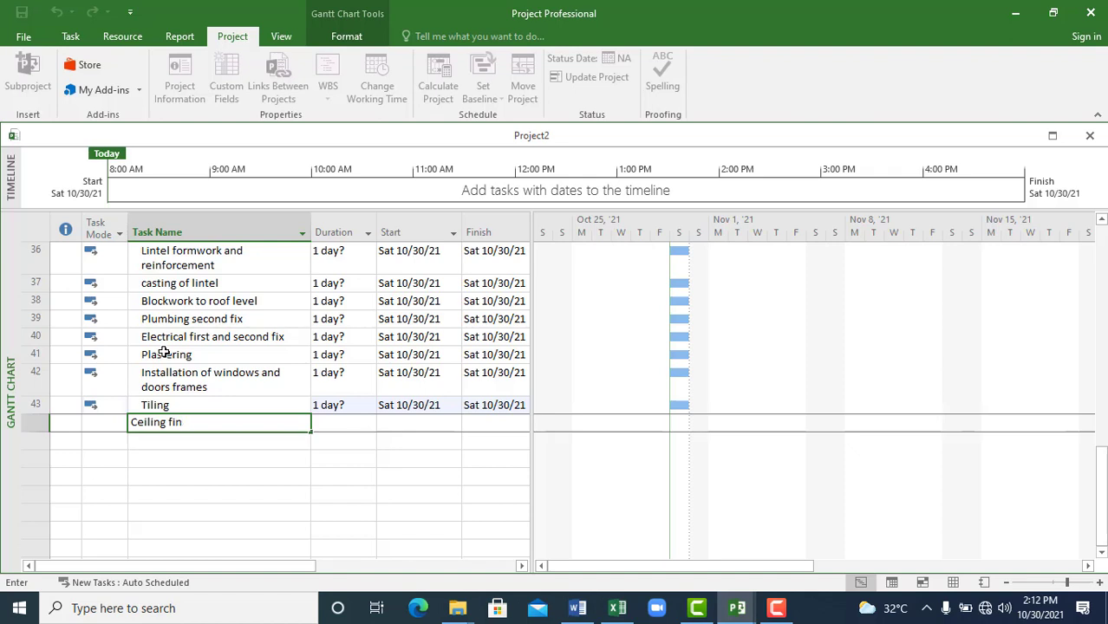
pyautogui.press('BackSpace')
pyautogui.press('BackSpace')
pyautogui.press('BackSpace')
pyautogui.write('ish')
pyautogui.press('Return')
# - Add a task named "Plumbing final fix" below Ceiling finish
pyautogui.write('Plumbing foinal')
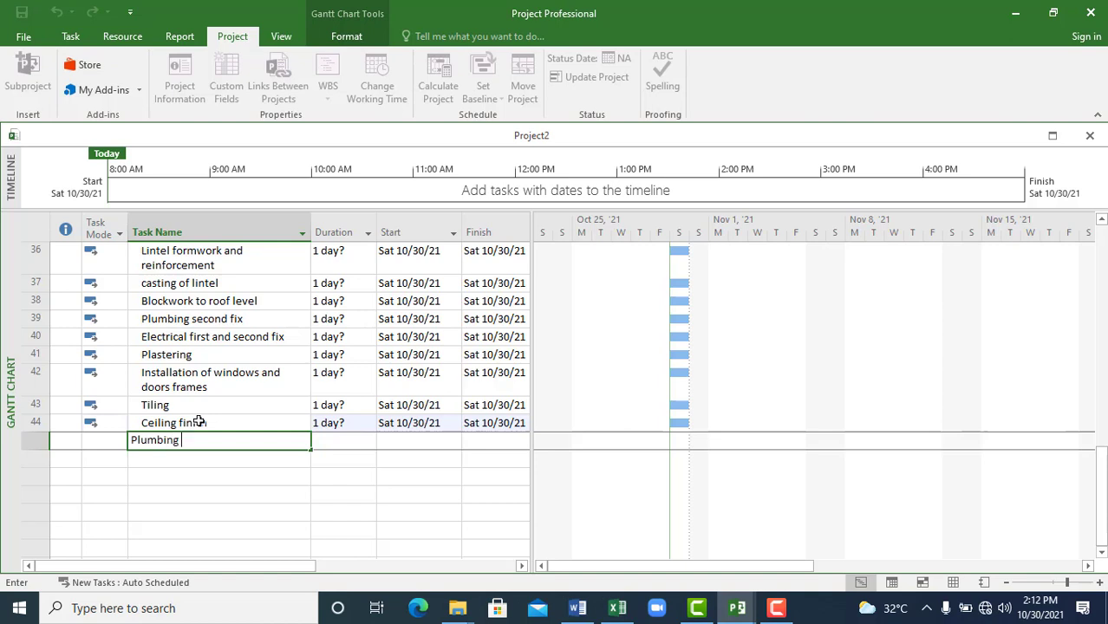
pyautogui.press('BackSpace')
pyautogui.press('BackSpace')
pyautogui.press('BackSpace')
pyautogui.press('BackSpace')
pyautogui.press('BackSpace')
pyautogui.write('inal fix')
pyautogui.press('Return')
# - Add the tasks "Electrical final fix", "Testing and commisiioning" and "Snagging and correction" below Plumbing final fix
pyautogui.write('Electrical')
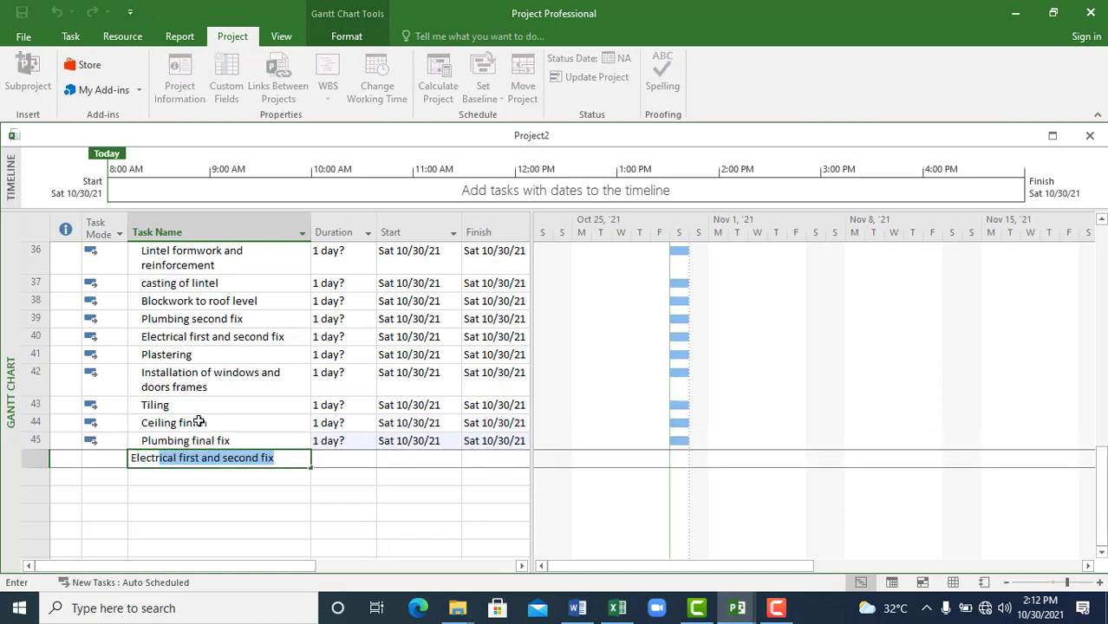
pyautogui.write('nal fix')
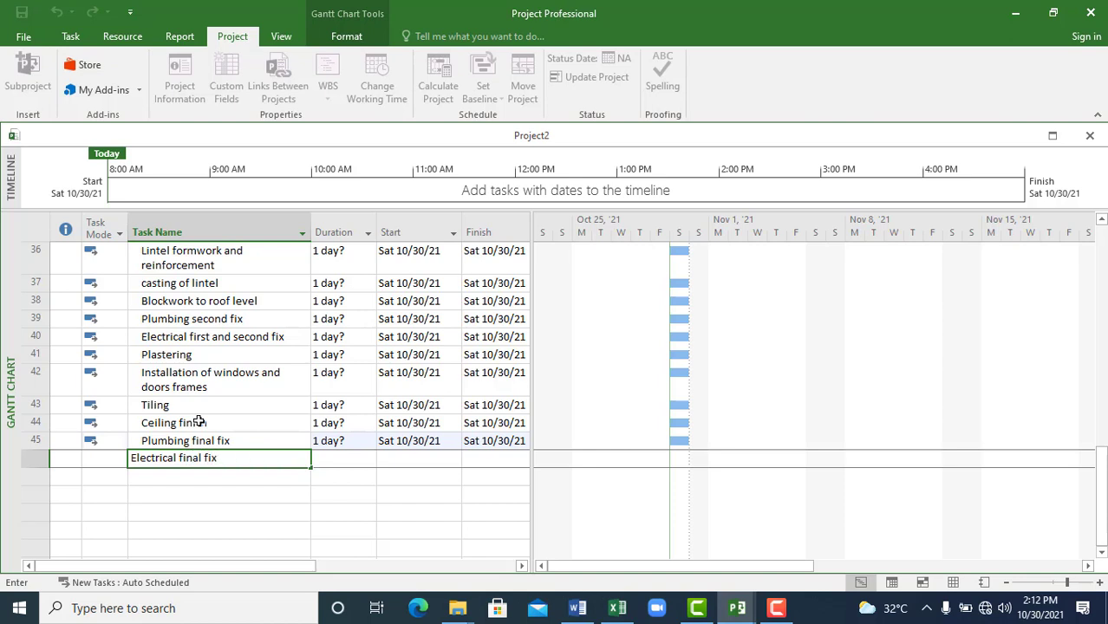
pyautogui.press('Return')
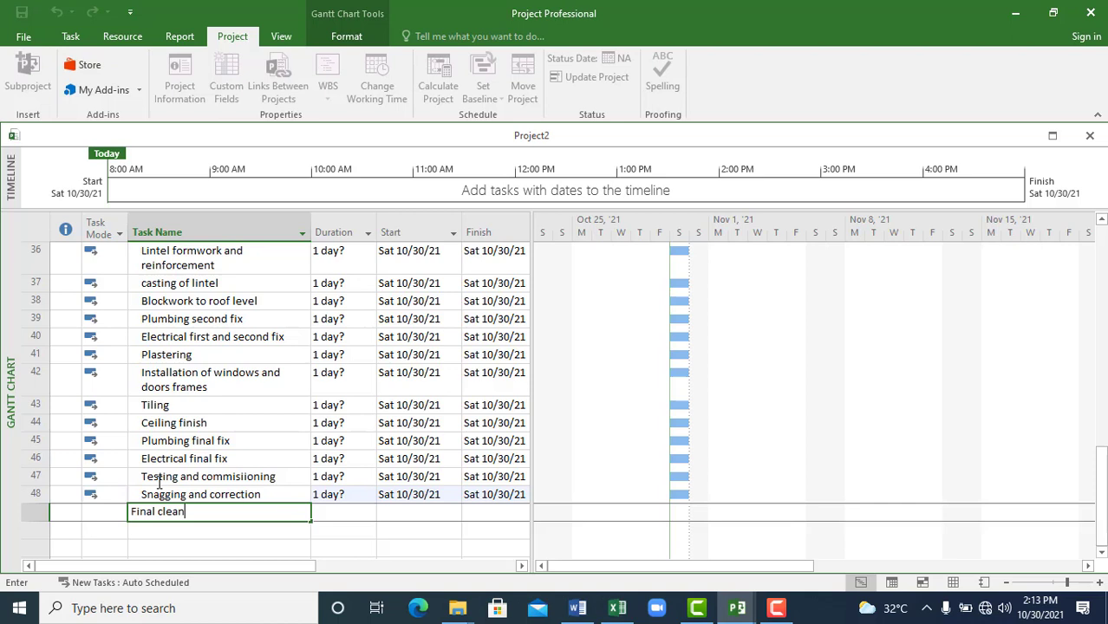
# - Add a task named "Final cleaning out" below Snagging and correction
pyautogui.write('in =g')
pyautogui.press('BackSpace')
pyautogui.press('BackSpace')
pyautogui.press('BackSpace')
pyautogui.write('g out an')
pyautogui.press('BackSpace')
pyautogui.press('BackSpace')
pyautogui.press('BackSpace')
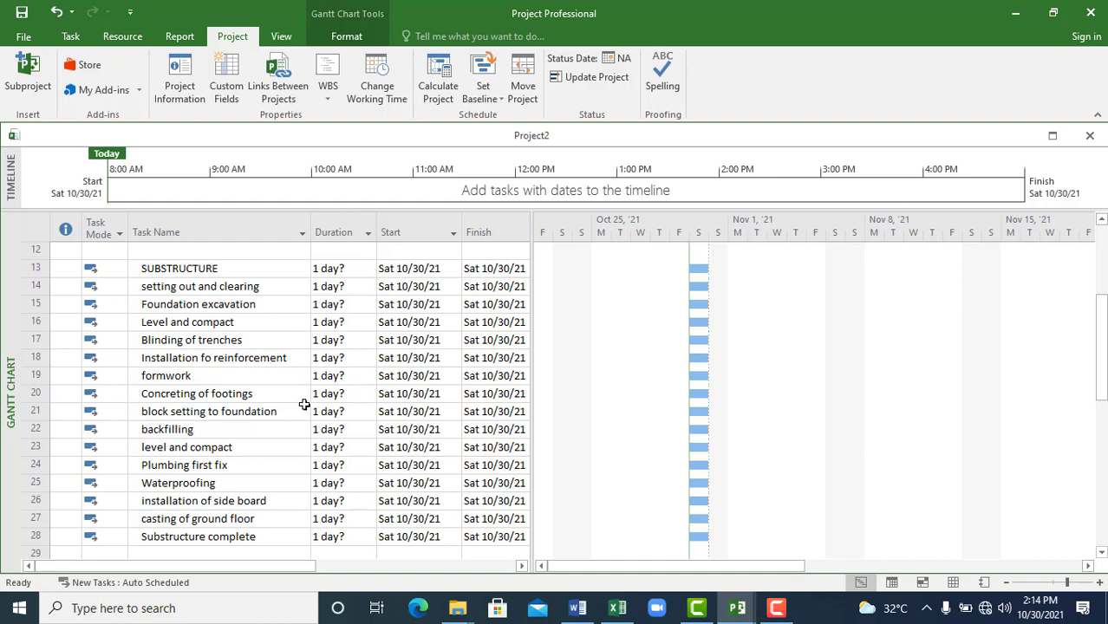
# - Set the duration of Project Charter to 2 days and project Approval to 4 days
pyautogui.scroll(4, 304, 406)
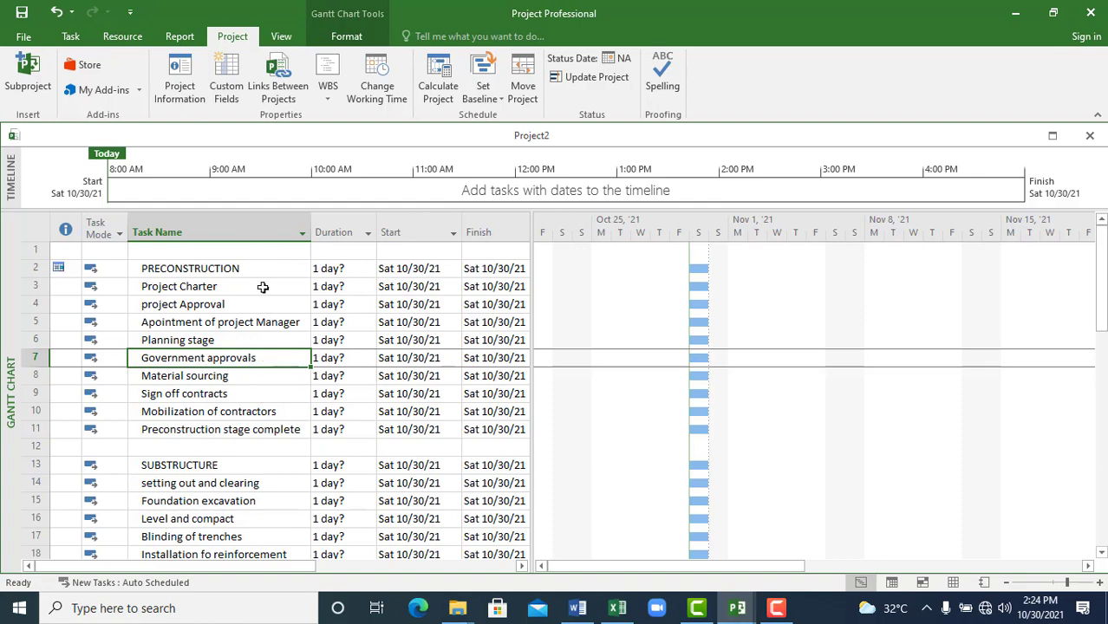
pyautogui.scroll(-1, 228, 405)
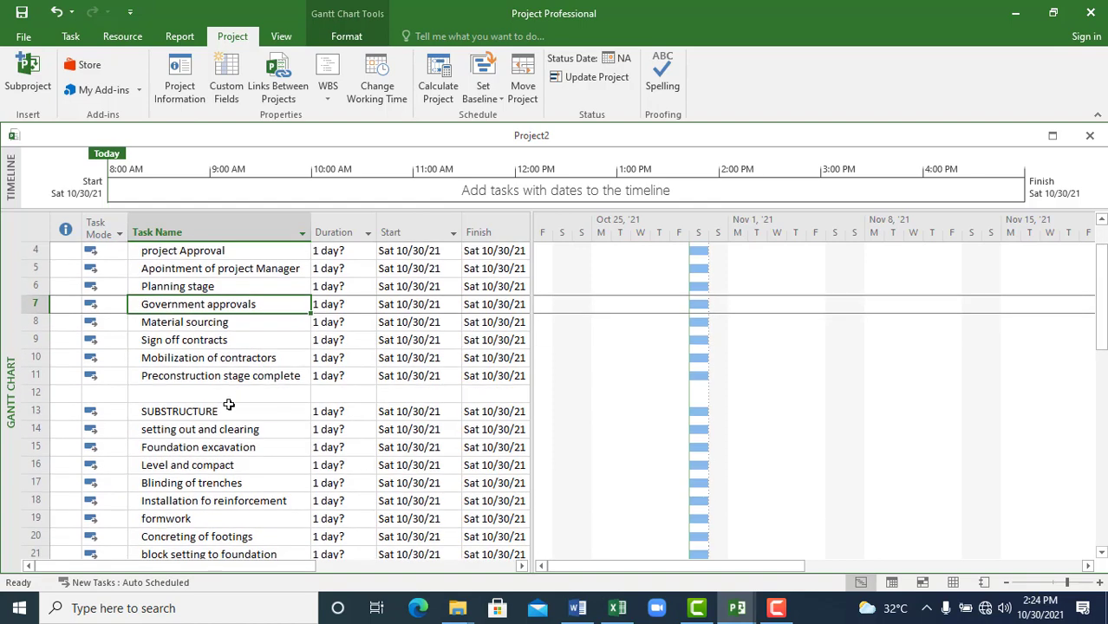
pyautogui.scroll(-2, 220, 395)
pyautogui.scroll(3, 221, 395)
pyautogui.click(345, 268)
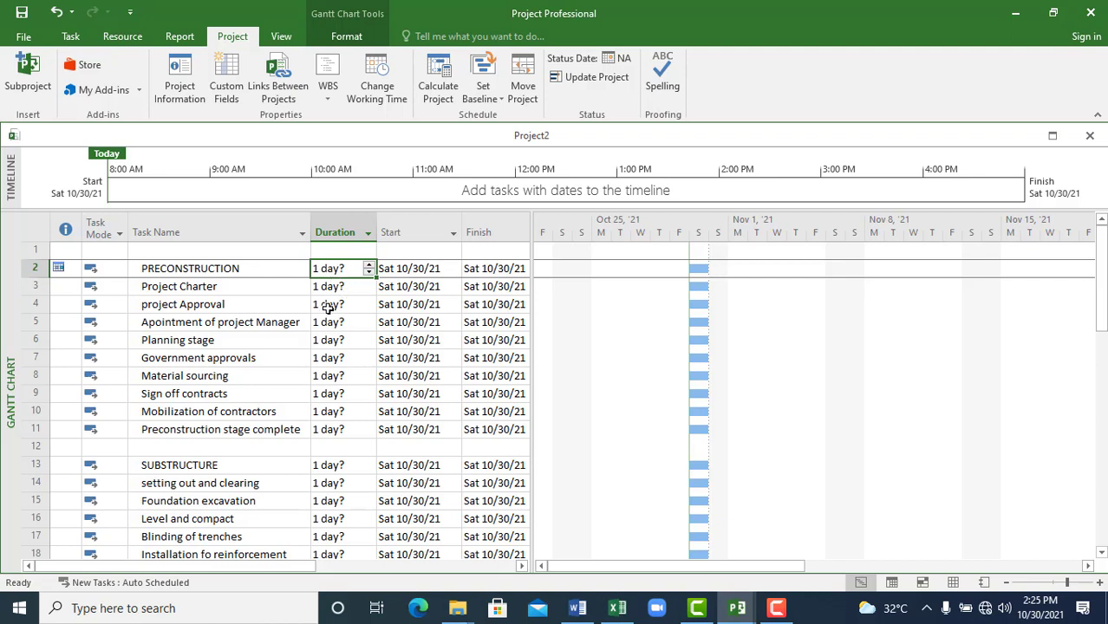
pyautogui.click(343, 287)
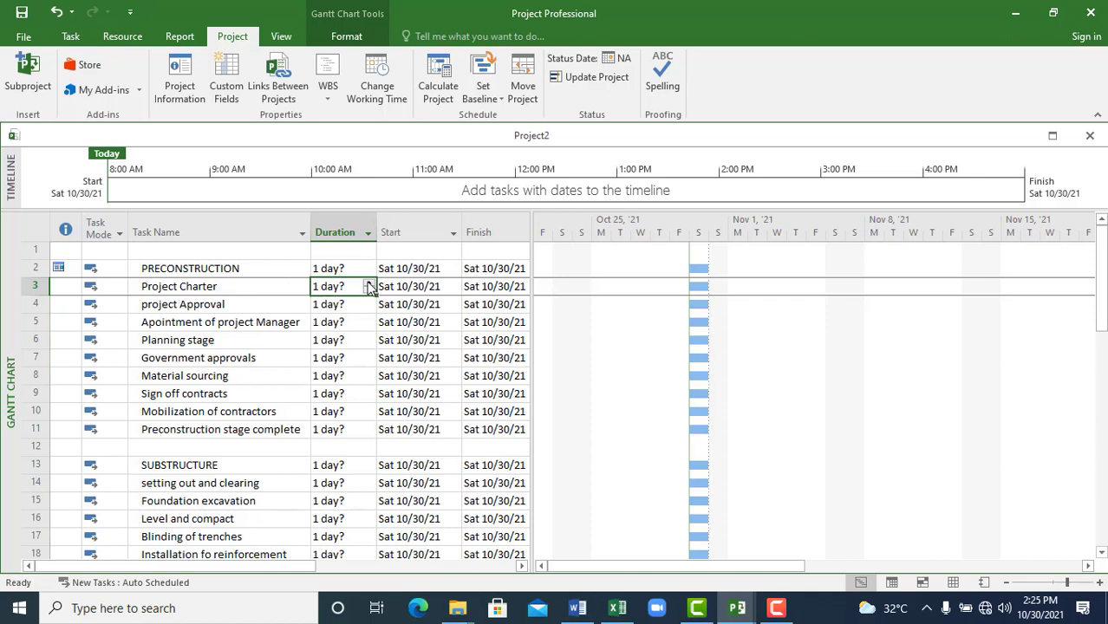
pyautogui.click(369, 282)
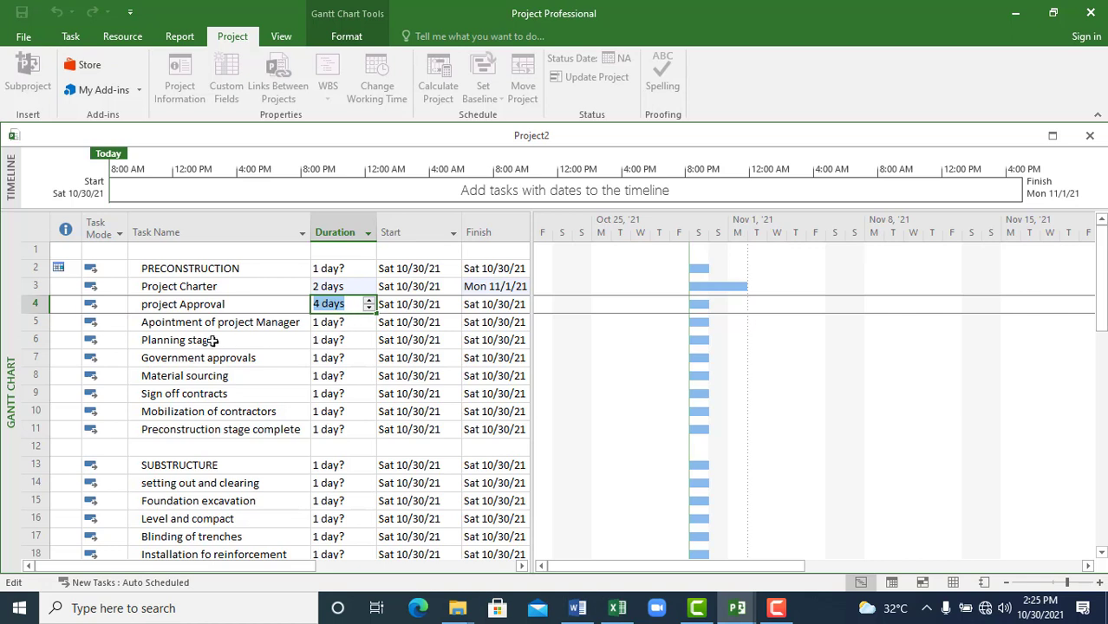
pyautogui.click(338, 325)
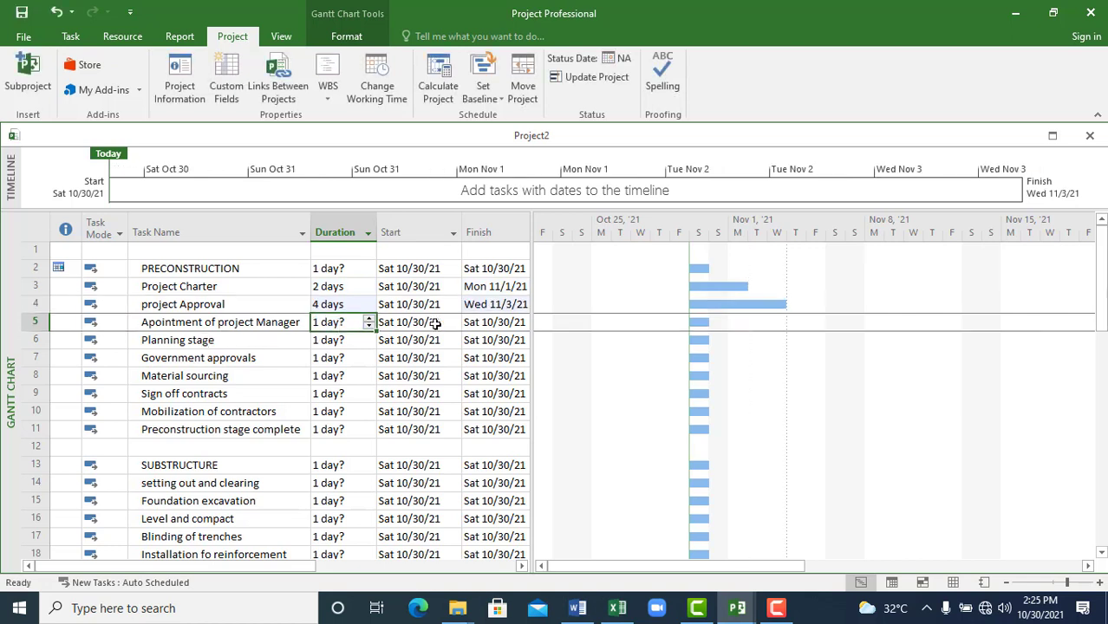
# - Set the duration of the Planning stage task to 9 days
pyautogui.click(339, 342)
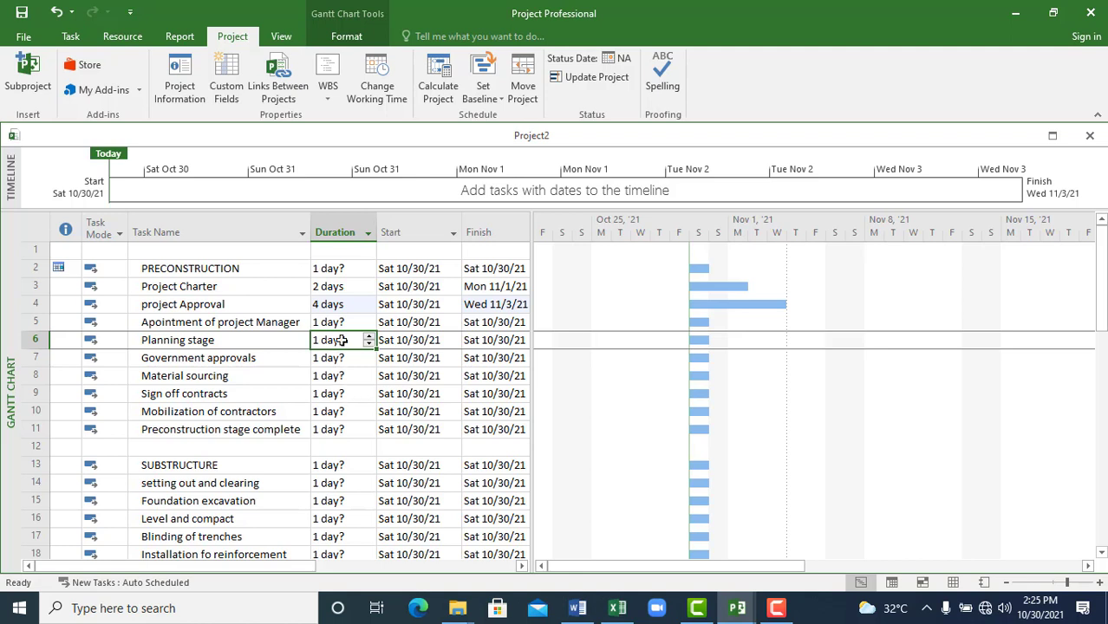
pyautogui.click(175, 339)
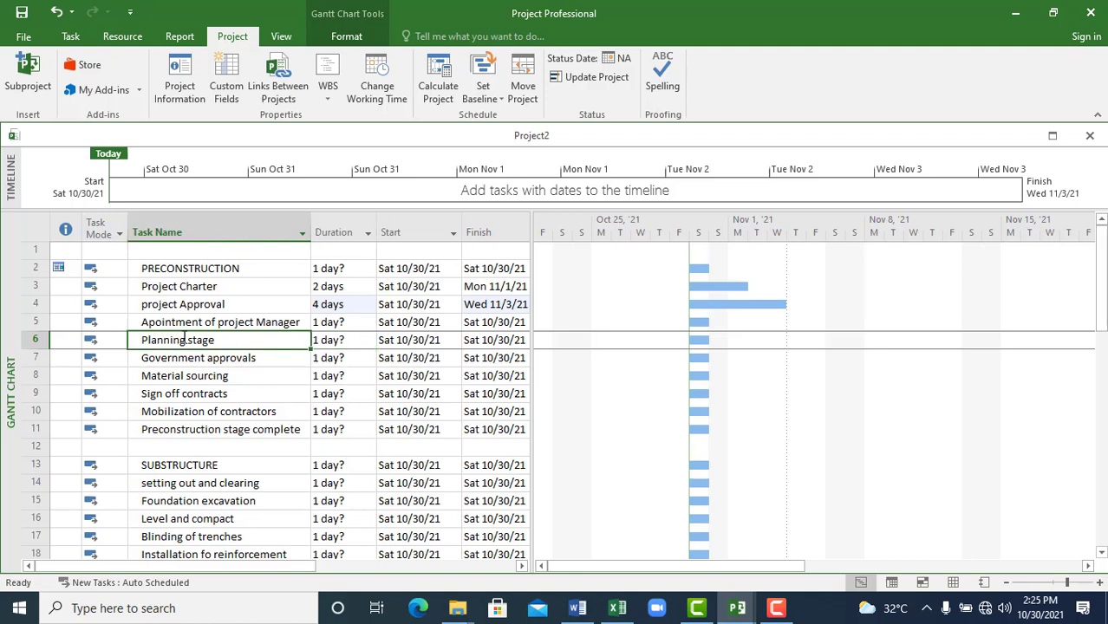
pyautogui.click(346, 344)
pyautogui.click(368, 337)
pyautogui.click(367, 336)
pyautogui.click(368, 336)
pyautogui.click(367, 337)
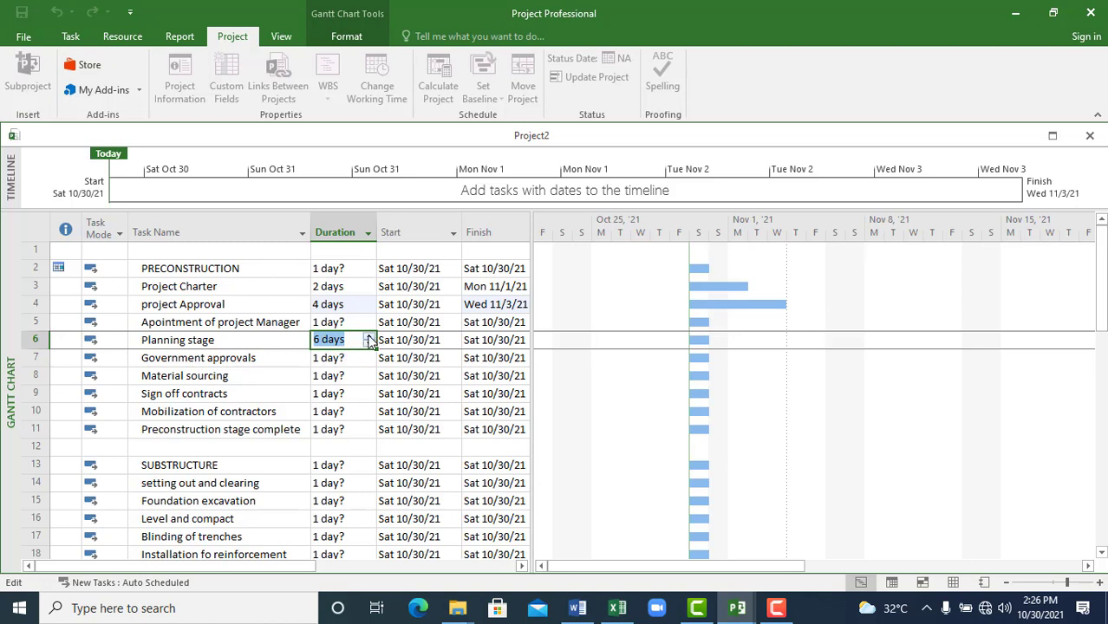
pyautogui.click(368, 337)
pyautogui.click(369, 337)
# - Set the duration of the Government approvals task to 30 days
pyautogui.click(316, 355)
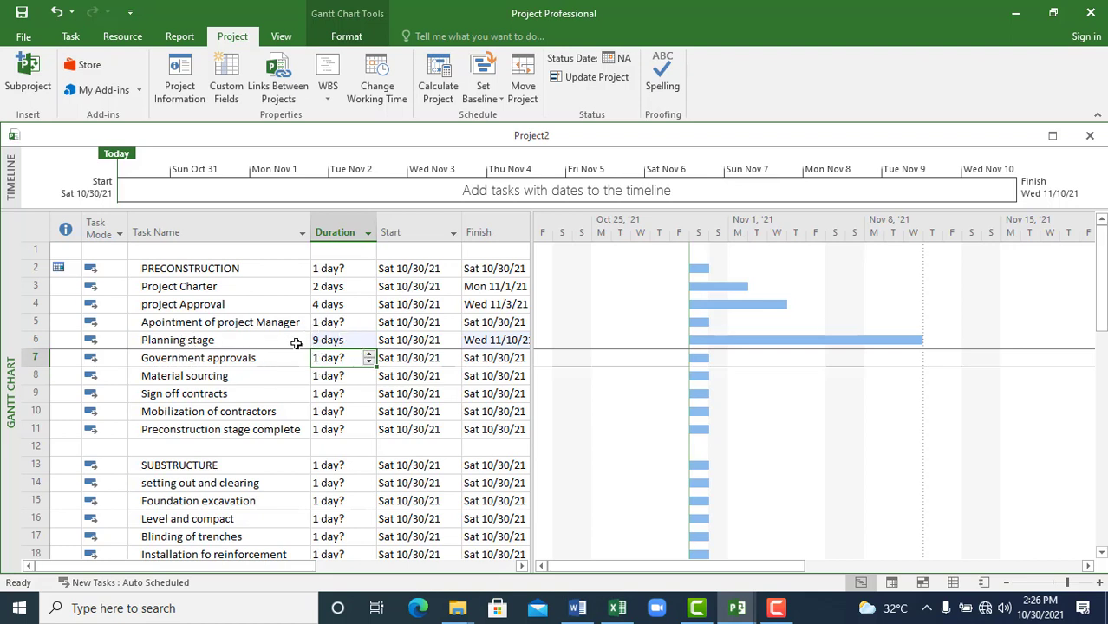
pyautogui.click(368, 354)
pyautogui.click(369, 354)
pyautogui.click(368, 354)
pyautogui.click(369, 355)
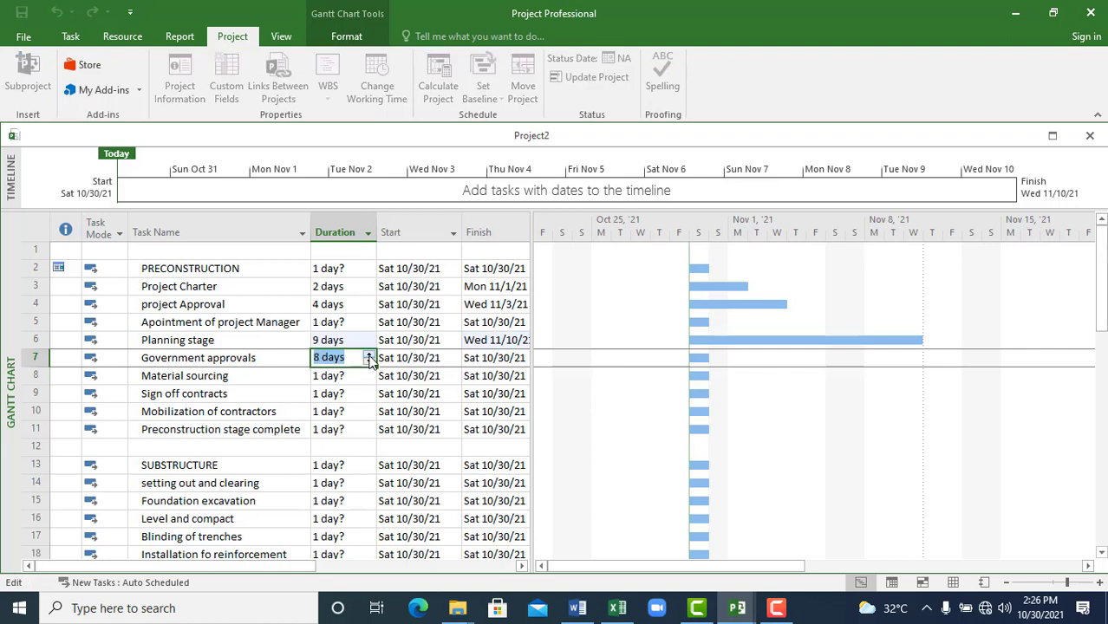
pyautogui.click(369, 356)
pyautogui.click(368, 356)
pyautogui.click(369, 355)
pyautogui.moveTo(369, 355); pyautogui.dragTo(369, 355)
pyautogui.click(257, 375)
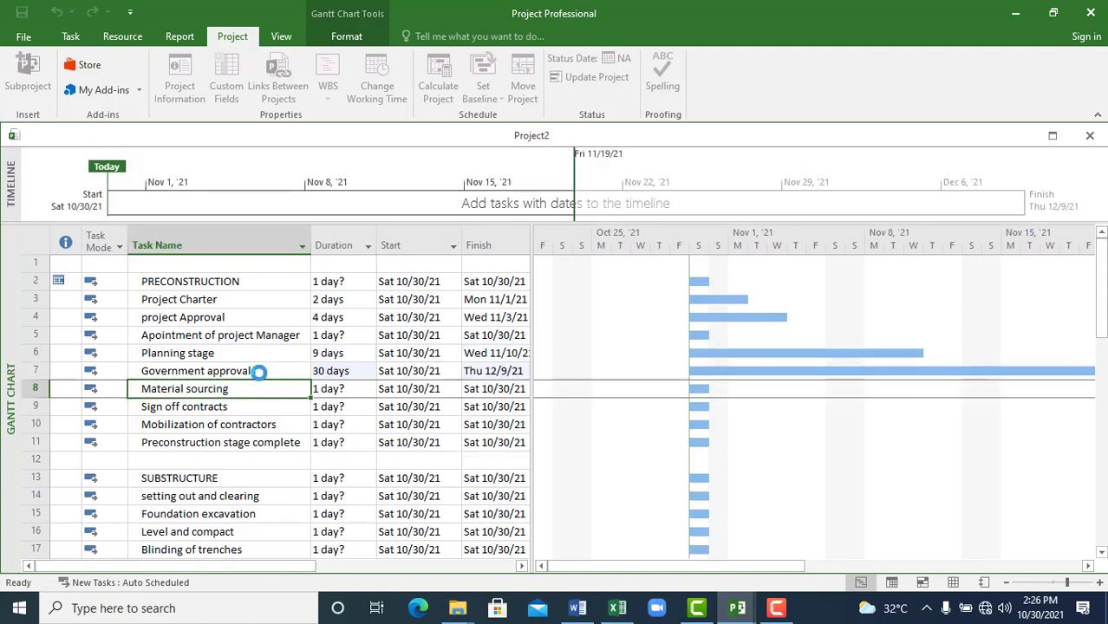
pyautogui.click(339, 370)
# - Set Material sourcing to 11 days, and Sign off contracts and Mobilization of contractors to 1 day each
pyautogui.click(199, 388)
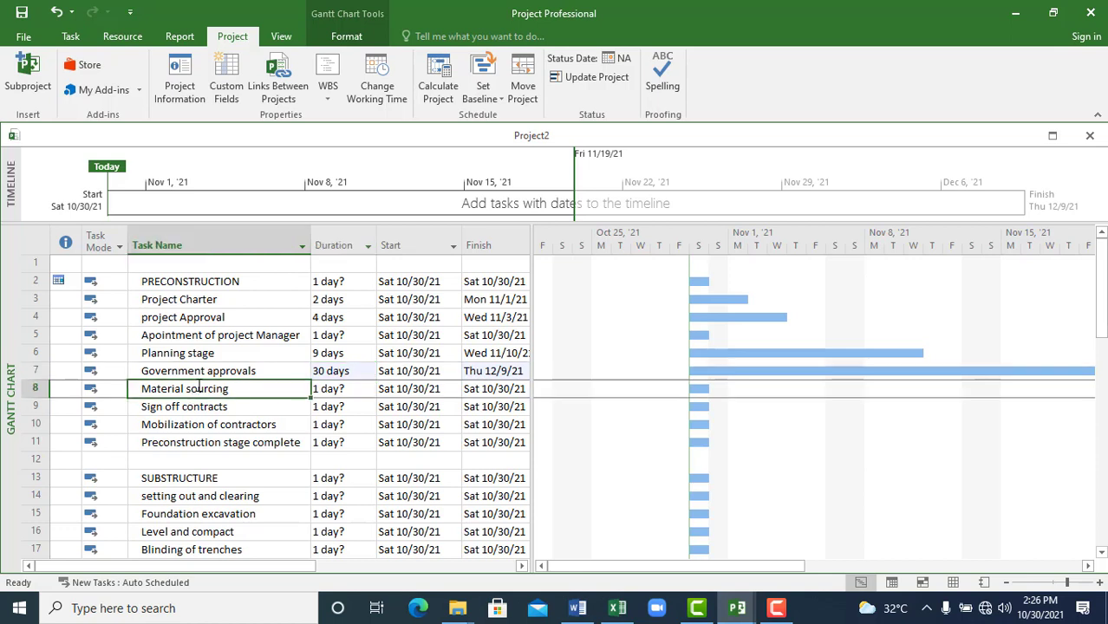
pyautogui.click(367, 389)
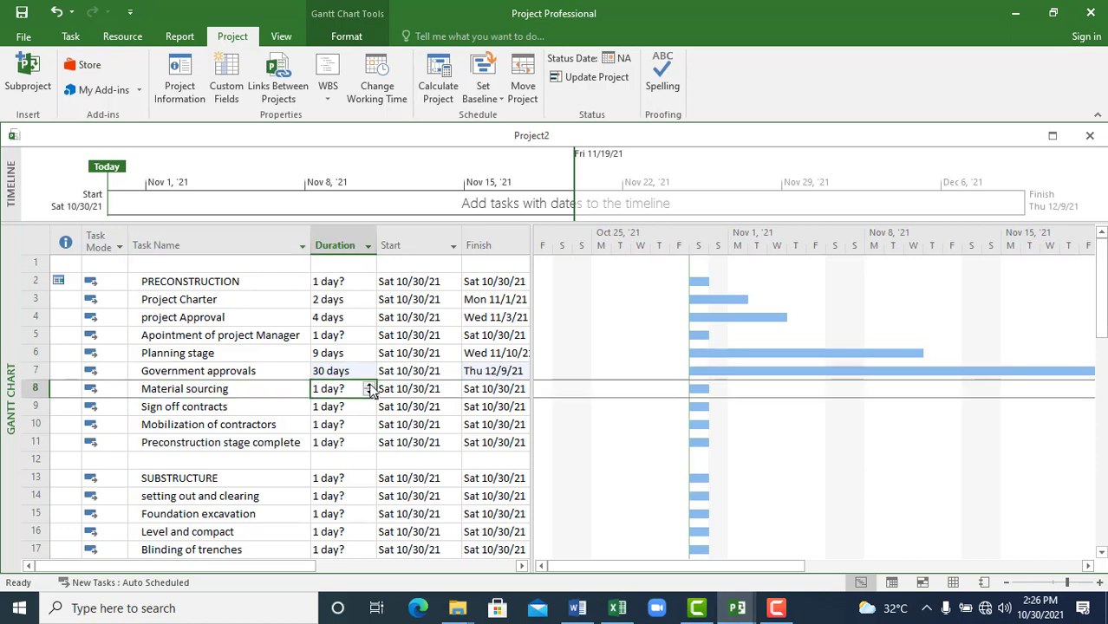
pyautogui.click(370, 385)
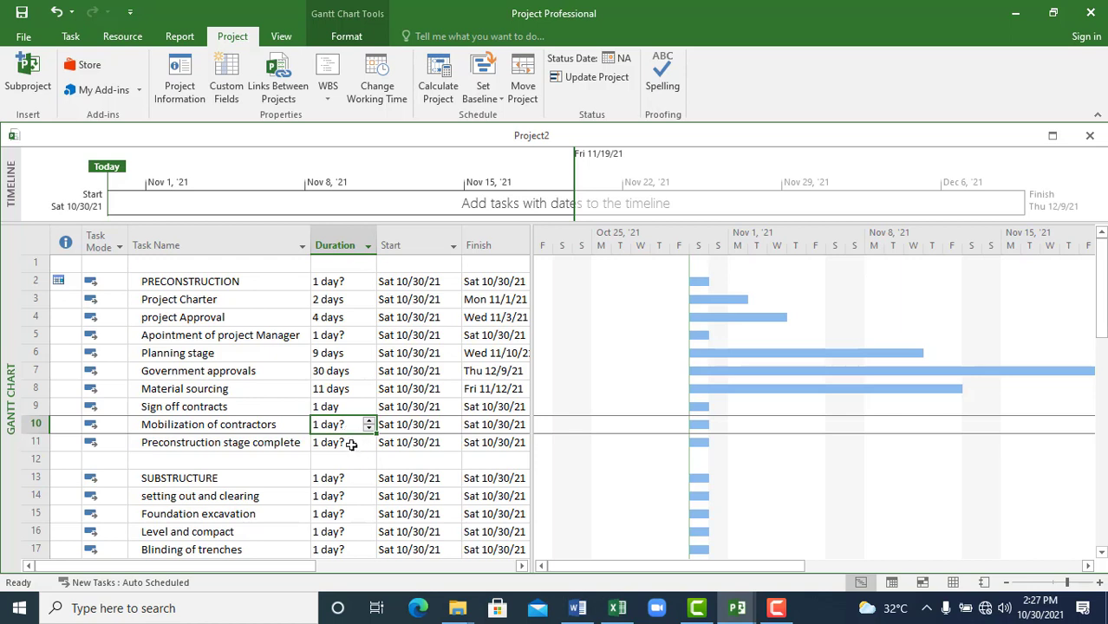
pyautogui.click(351, 444)
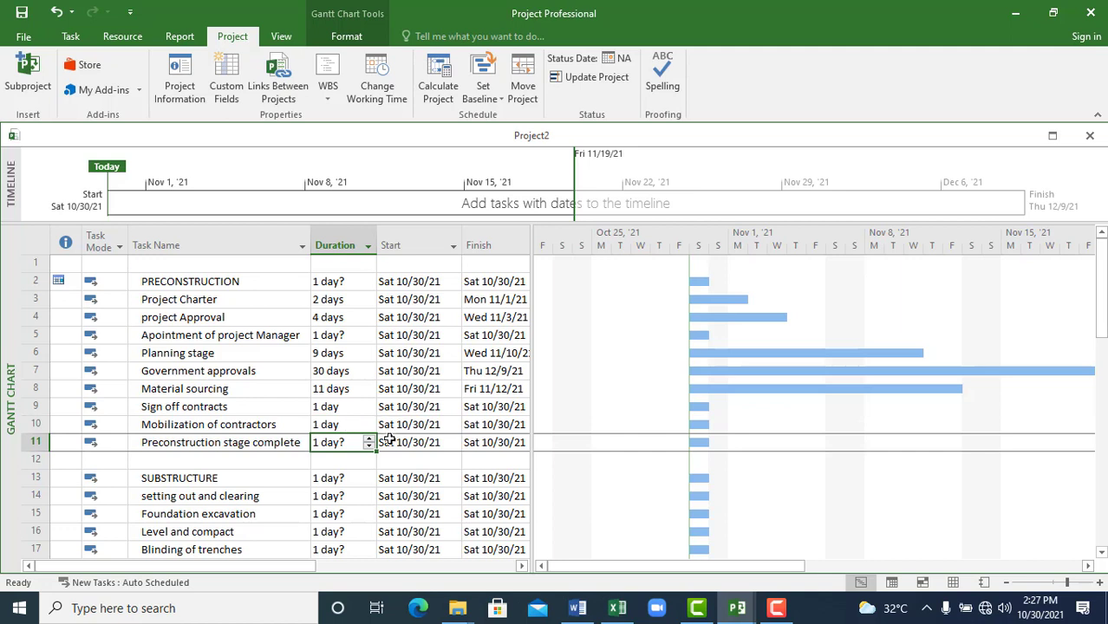
pyautogui.click(335, 423)
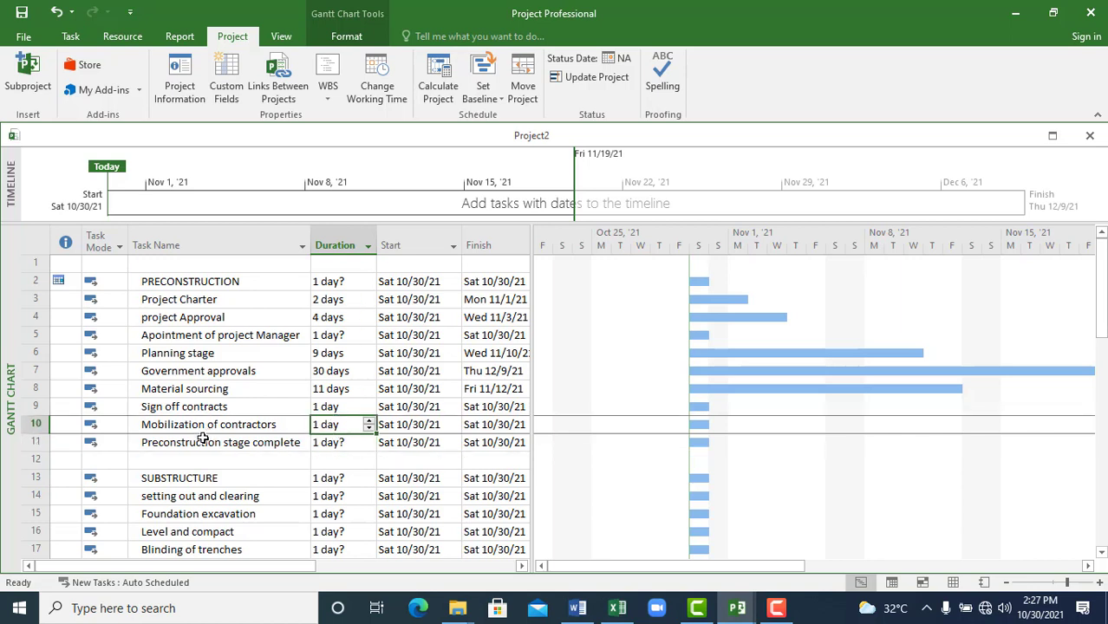
# - Make Preconstruction stage complete a milestone by setting its duration to 0 days
pyautogui.click(347, 443)
pyautogui.click(369, 447)
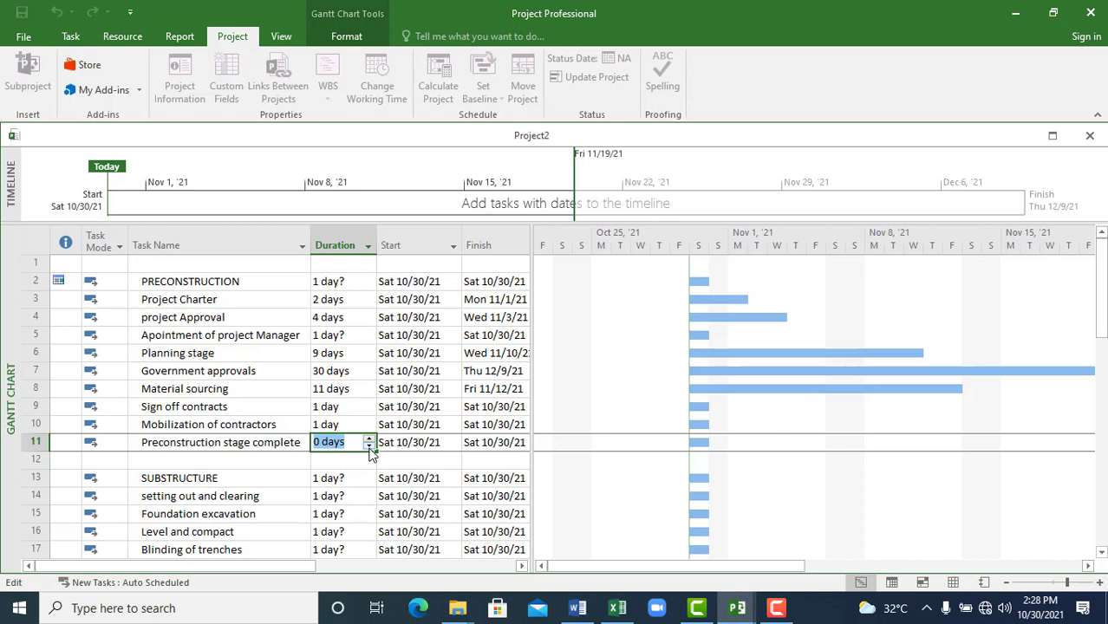
pyautogui.press('Return')
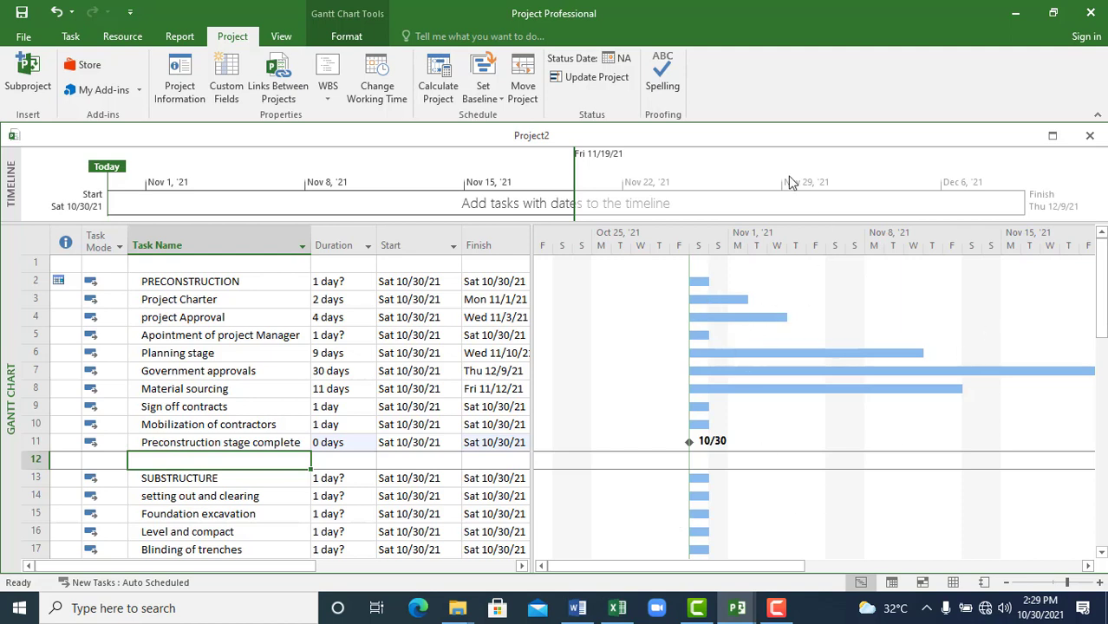
# - Under SUBSTRUCTURE, set setting out and clearing to 2 days and Foundation excavation to 3 days
pyautogui.scroll(-3, 380, 387)
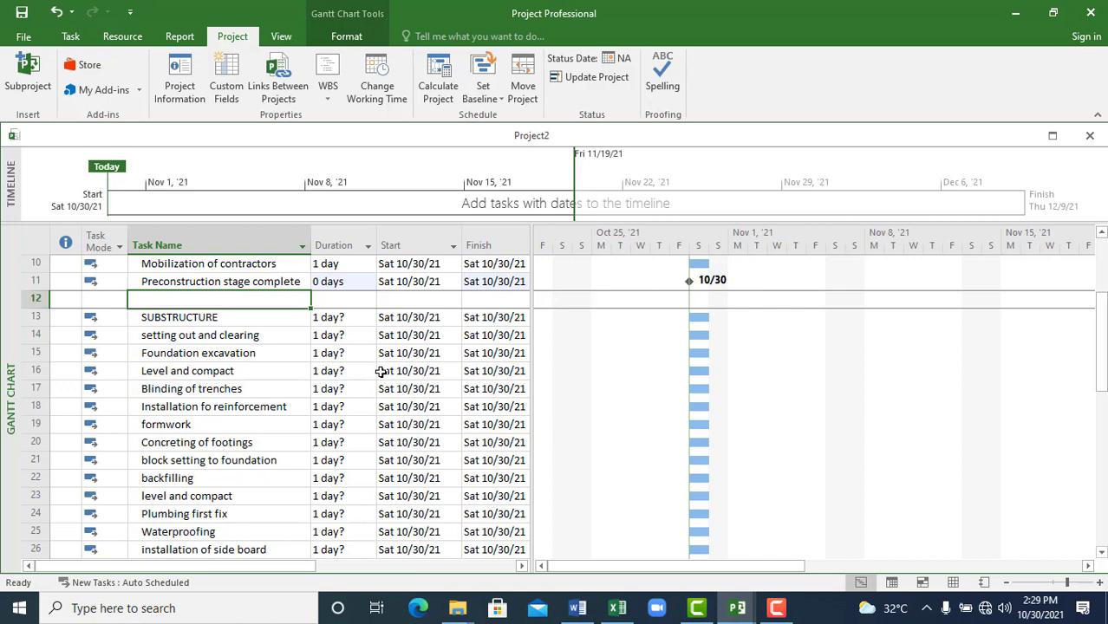
pyautogui.click(347, 335)
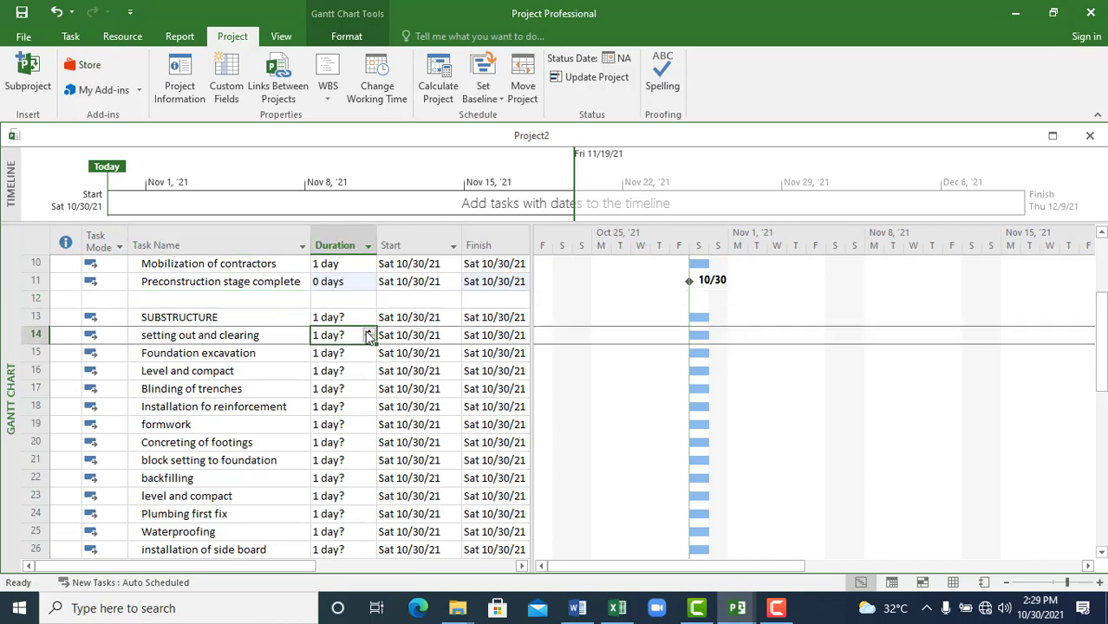
pyautogui.click(368, 332)
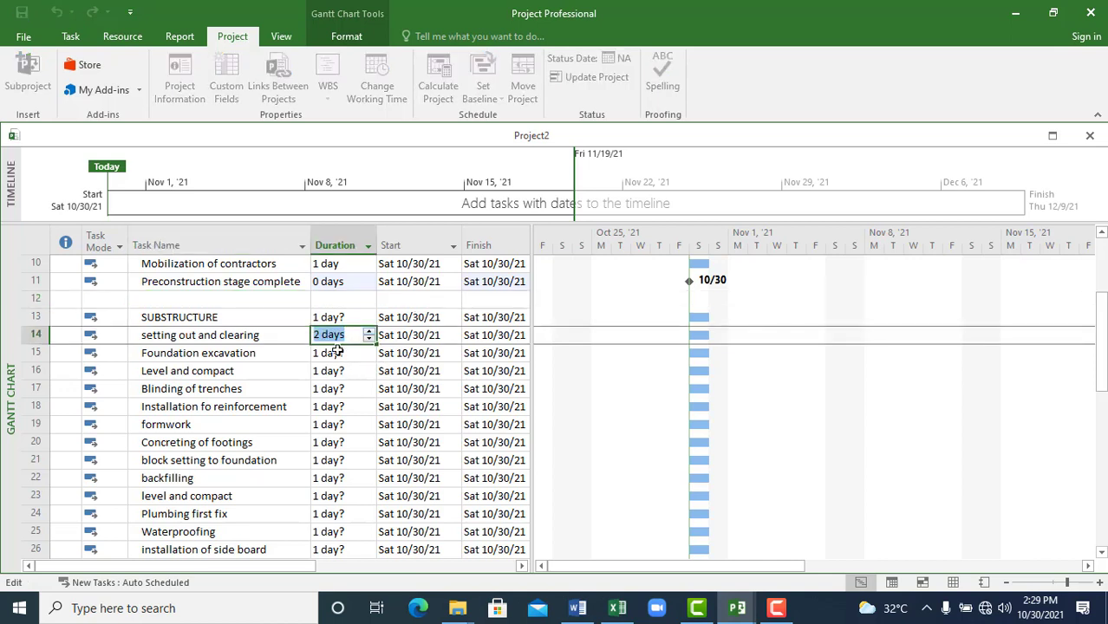
pyautogui.click(333, 354)
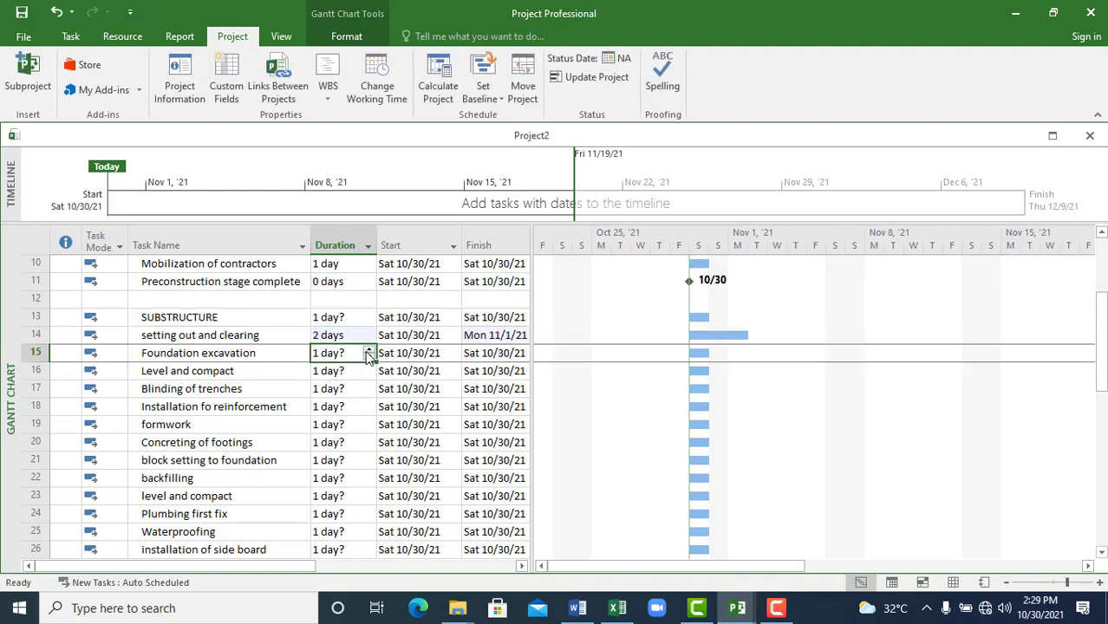
pyautogui.doubleClick(369, 349)
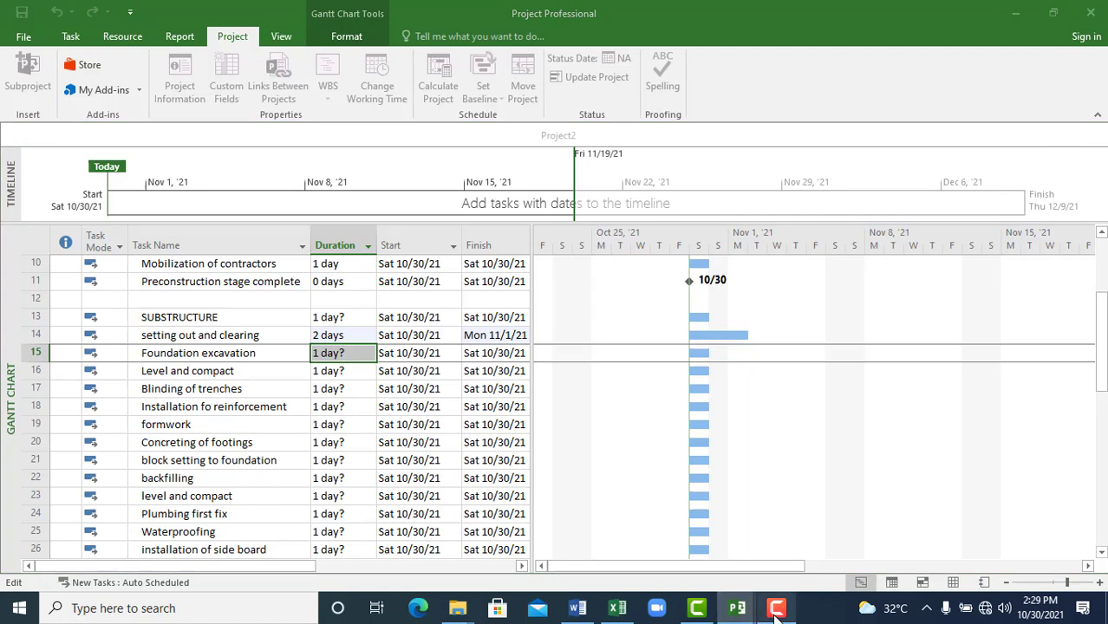
pyautogui.click(704, 611)
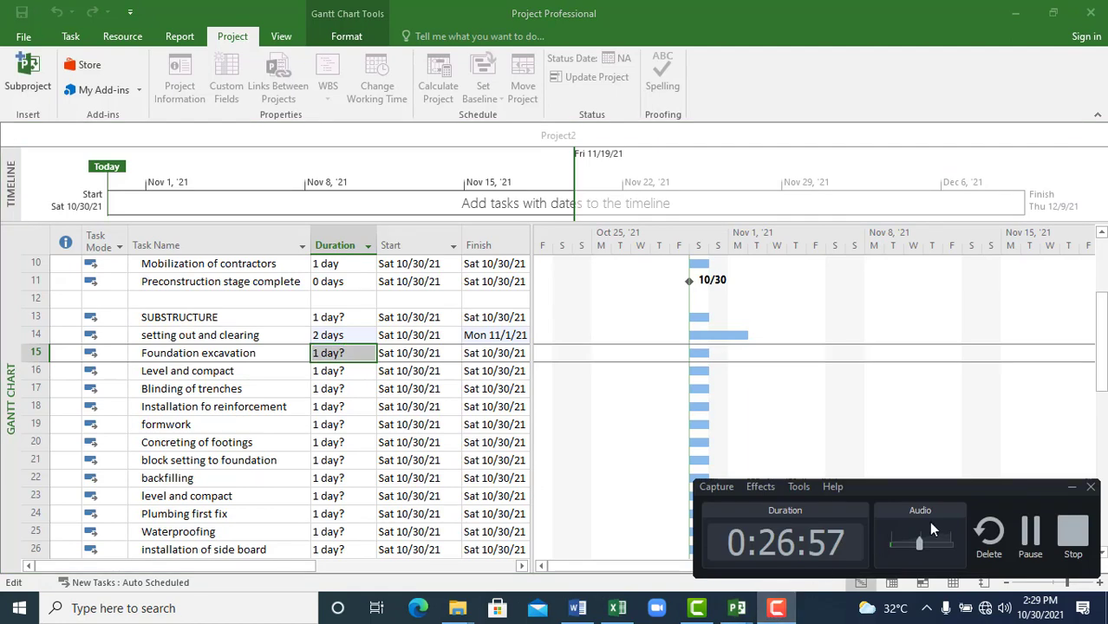
pyautogui.click(1025, 534)
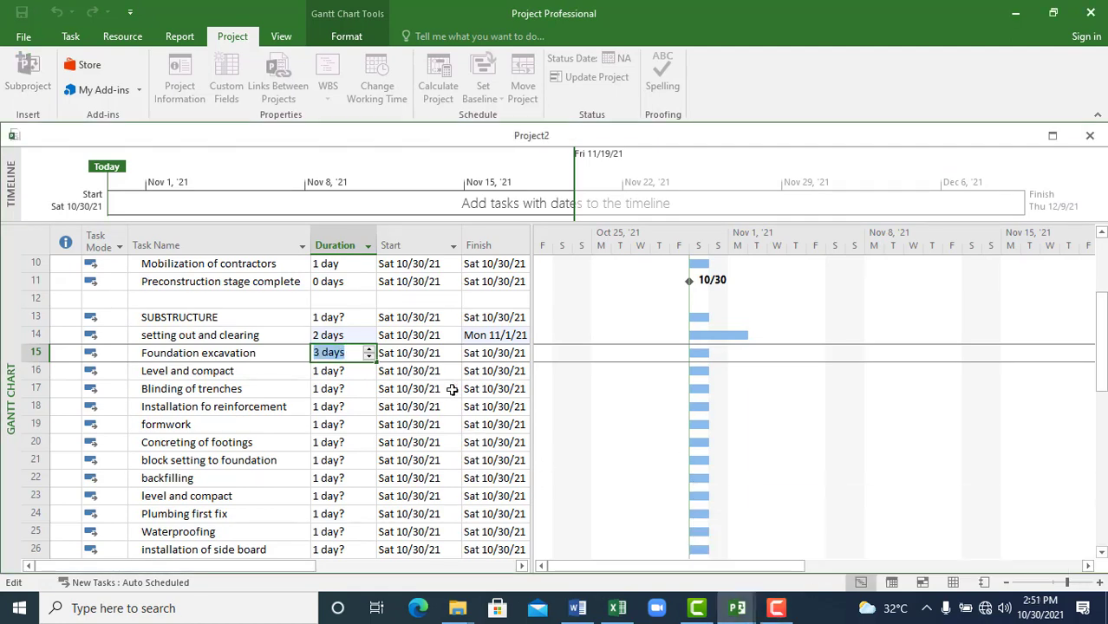
# - Set the duration of Level and compact in row 16 to 1 day and Blinding of trenches to 2 days
pyautogui.click(340, 370)
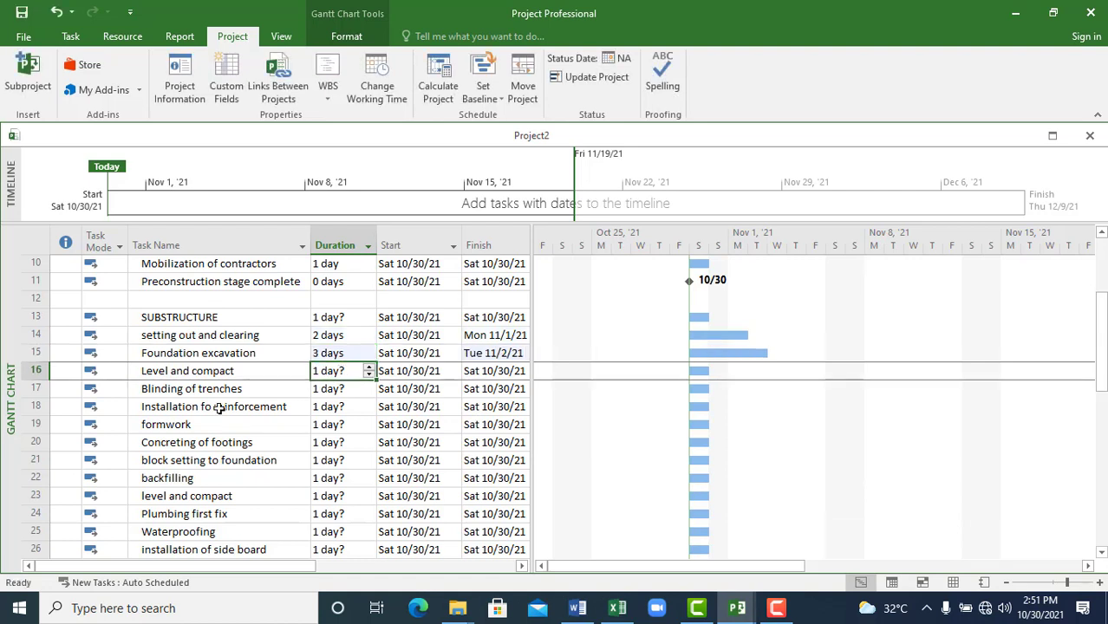
pyautogui.click(369, 374)
pyautogui.click(370, 369)
pyautogui.click(367, 388)
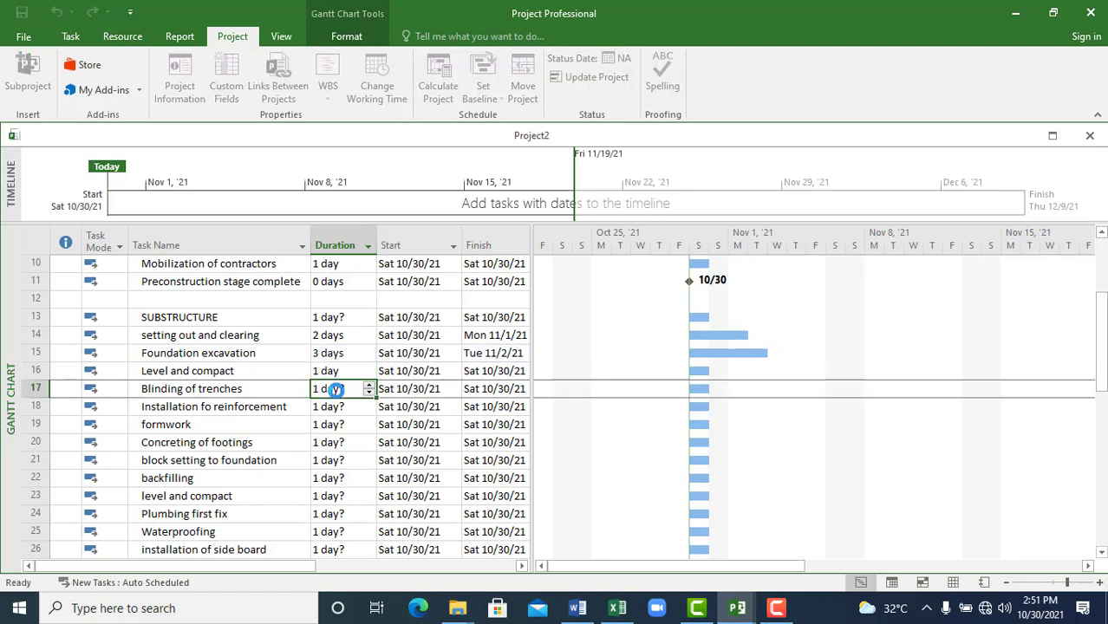
pyautogui.click(369, 385)
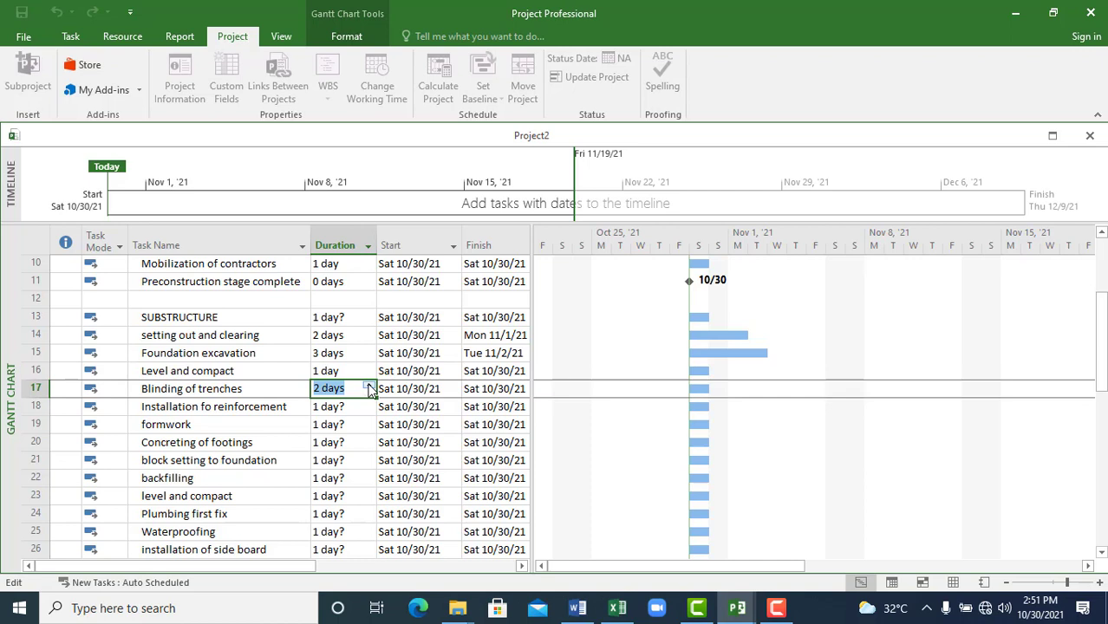
# - Set the durations of tasks 18 to 27 to 3, 3, 1, 6, 2, 1, 2, 1, 1 and 1 days, and Column kicker to 2 days
pyautogui.click(327, 407)
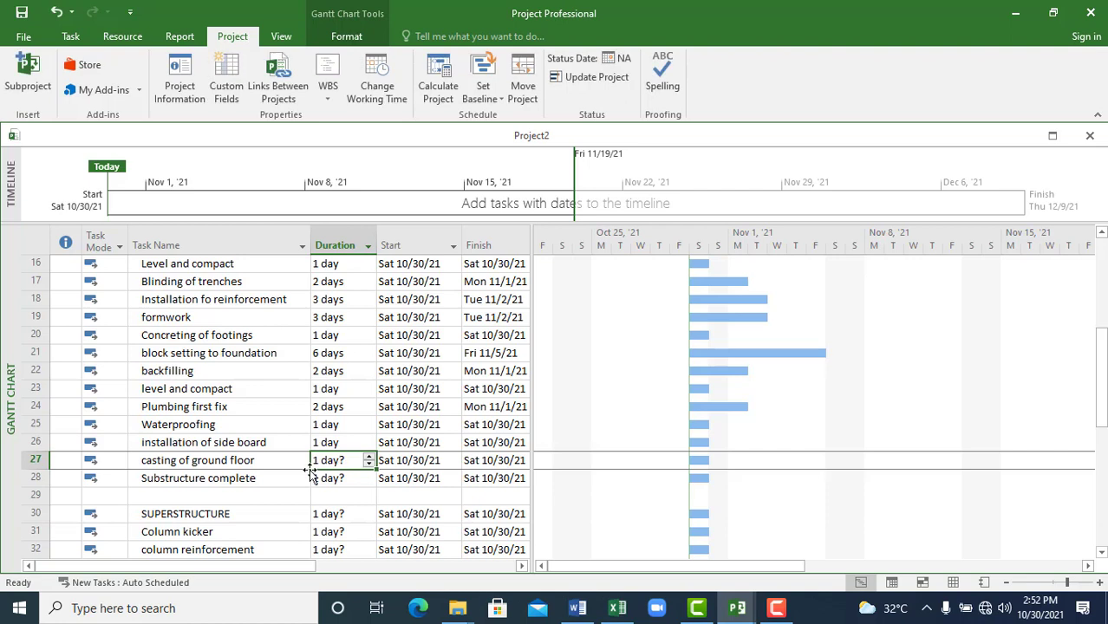
pyautogui.click(369, 465)
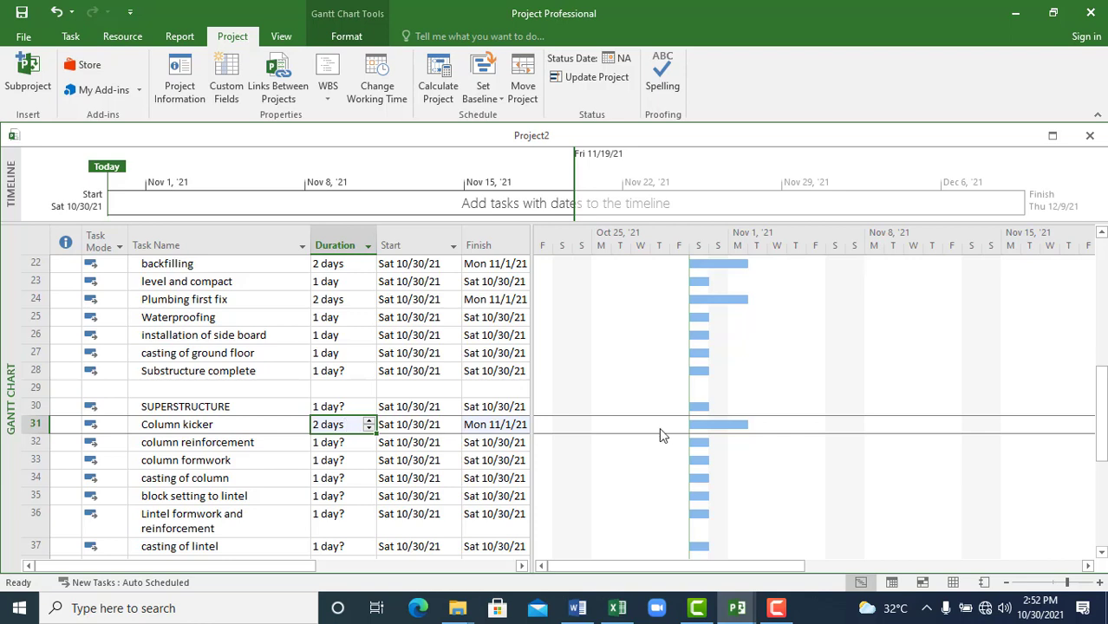
# - Set the duration of column reinforcement under SUPERSTRUCTURE to 6 days
pyautogui.click(338, 442)
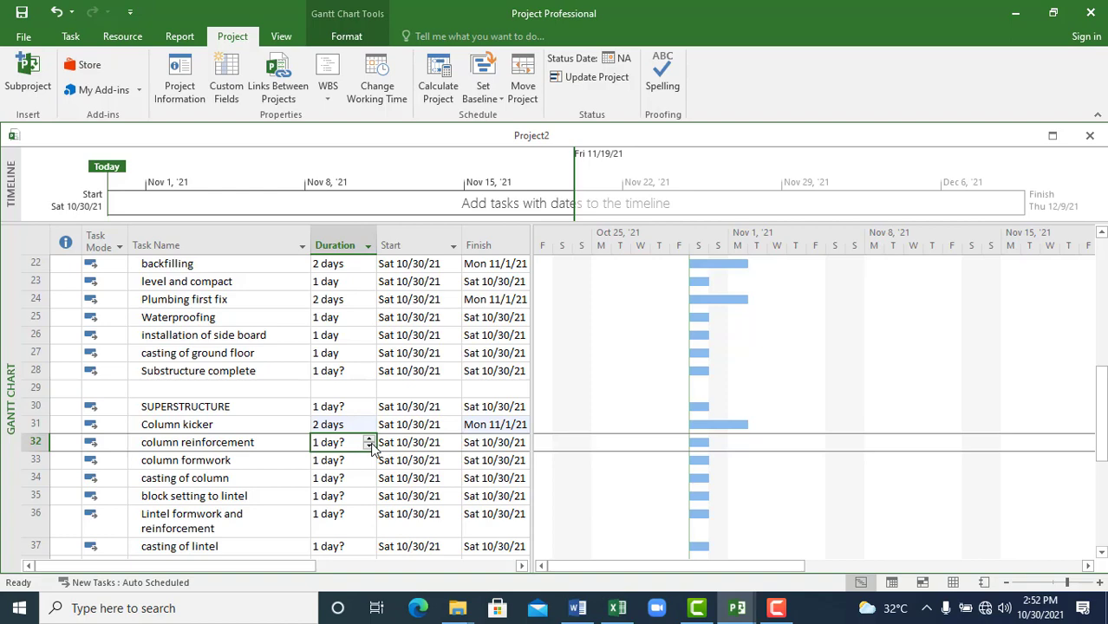
pyautogui.scroll(-1, 336, 436)
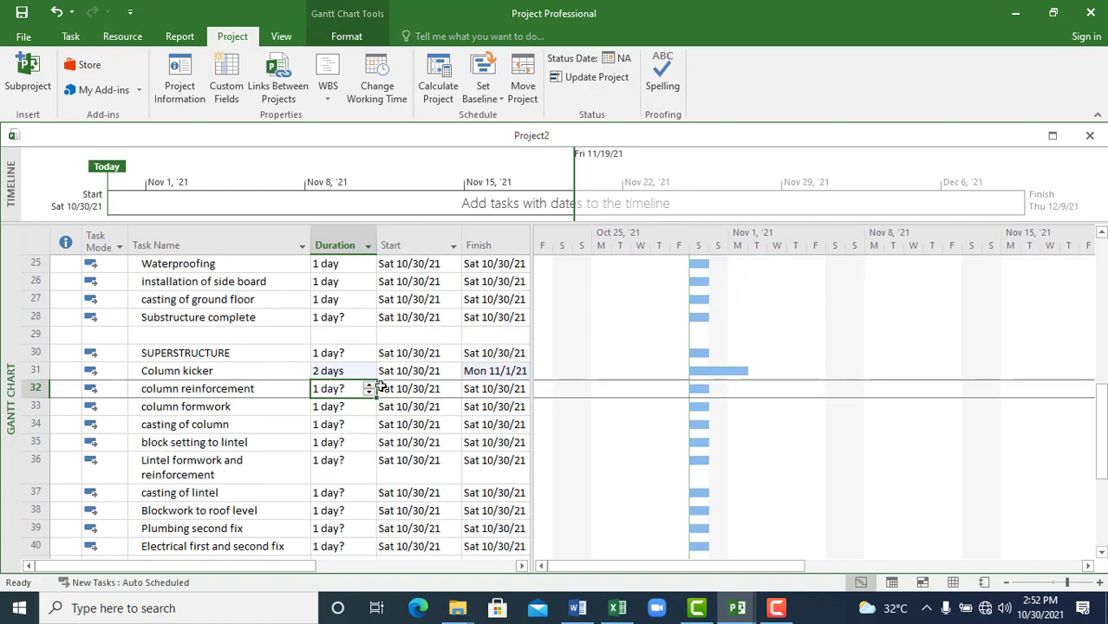
pyautogui.click(369, 385)
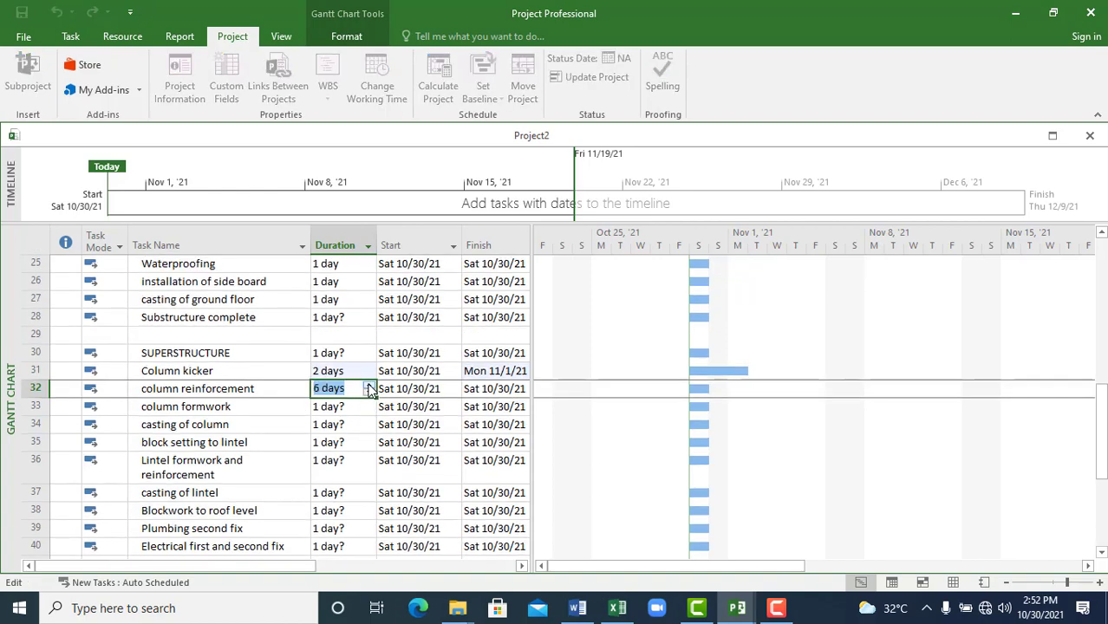
pyautogui.click(368, 385)
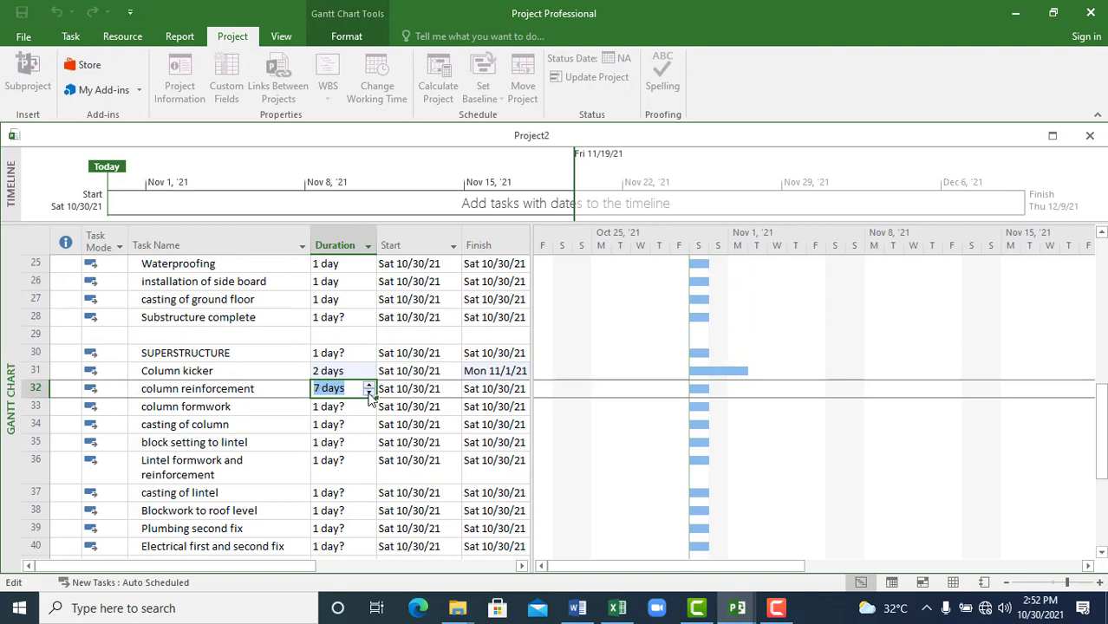
pyautogui.click(368, 392)
# - Set column formwork to 5 days, casting of column to 2 days and block setting to lintel to 9 days
pyautogui.click(328, 409)
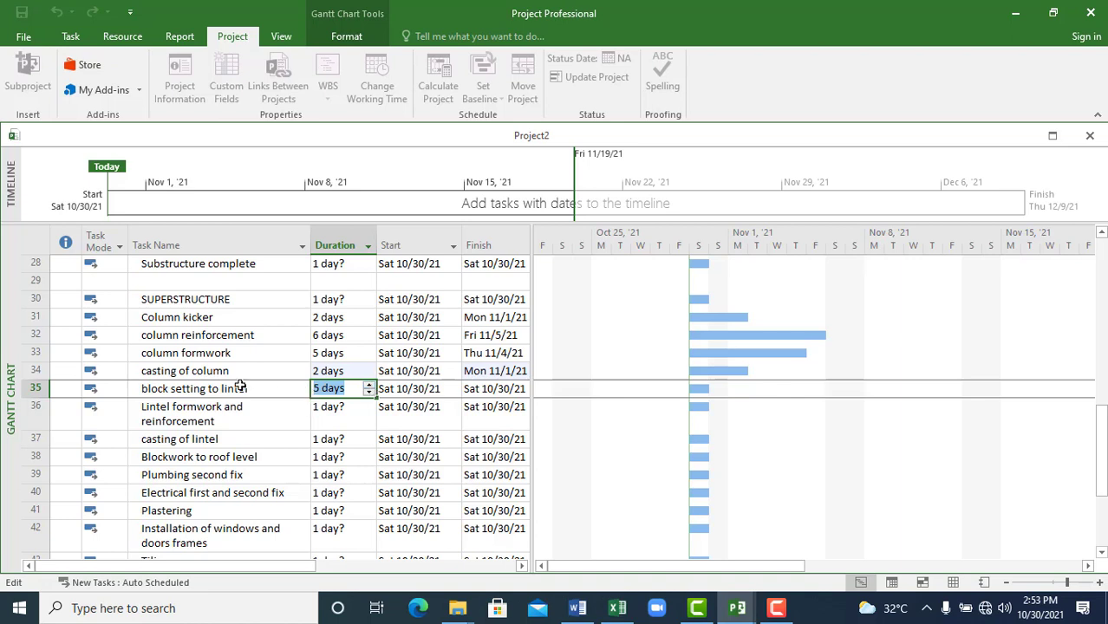
pyautogui.write('8')
pyautogui.click(338, 413)
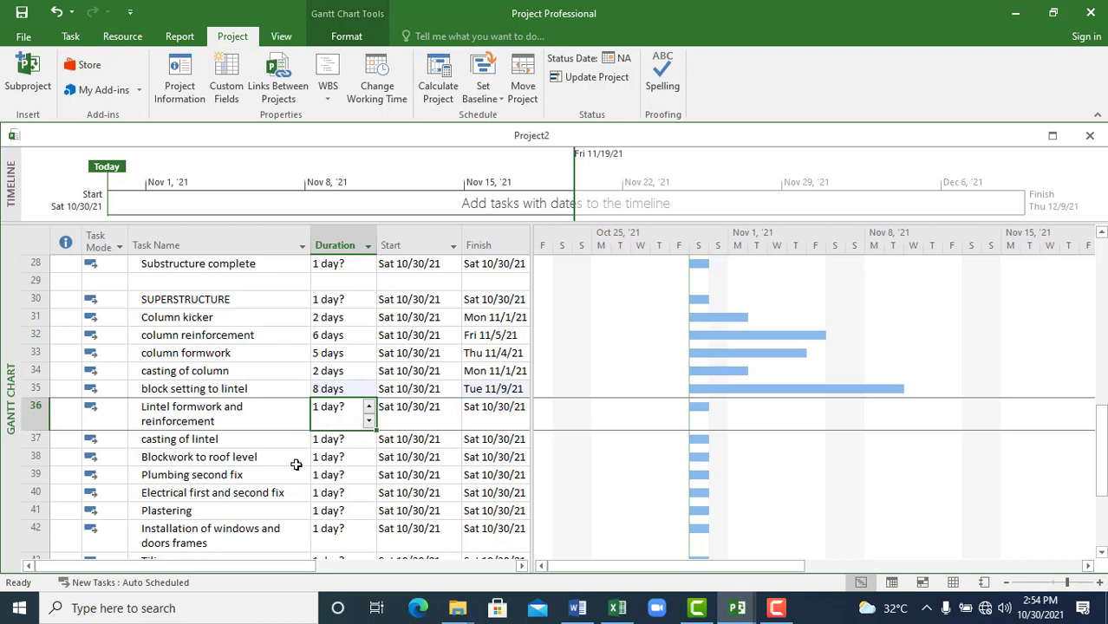
pyautogui.click(338, 390)
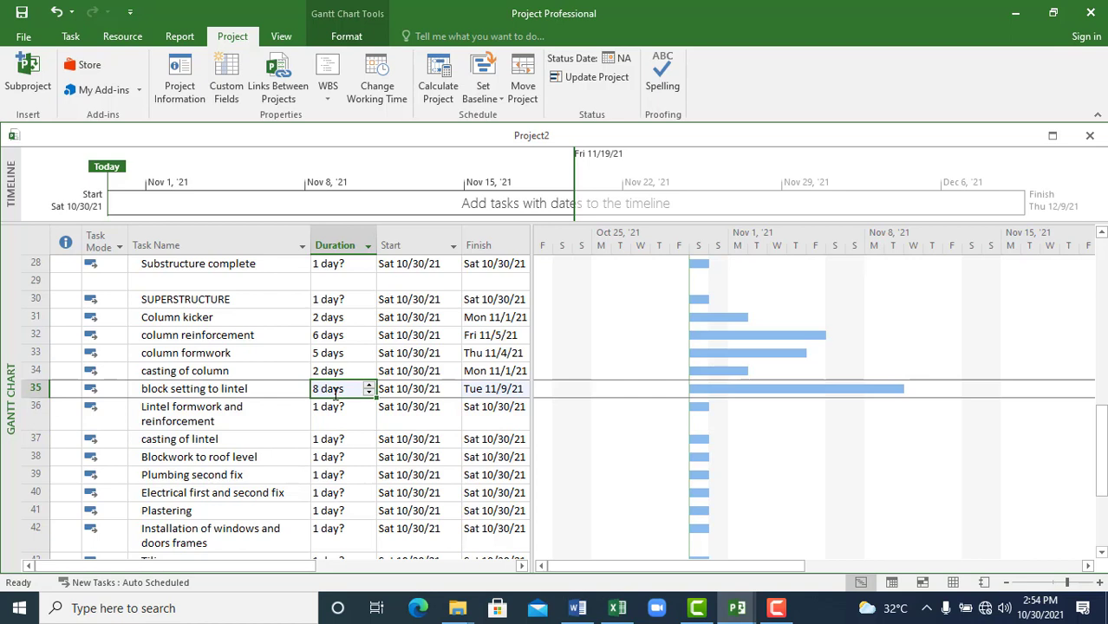
pyautogui.click(369, 385)
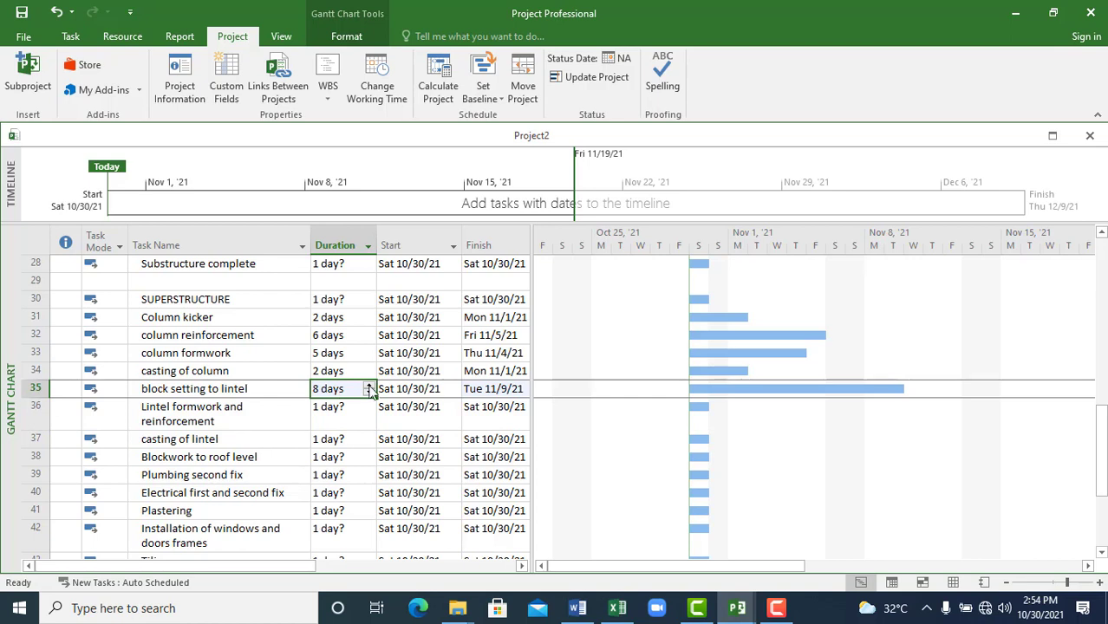
pyautogui.click(338, 415)
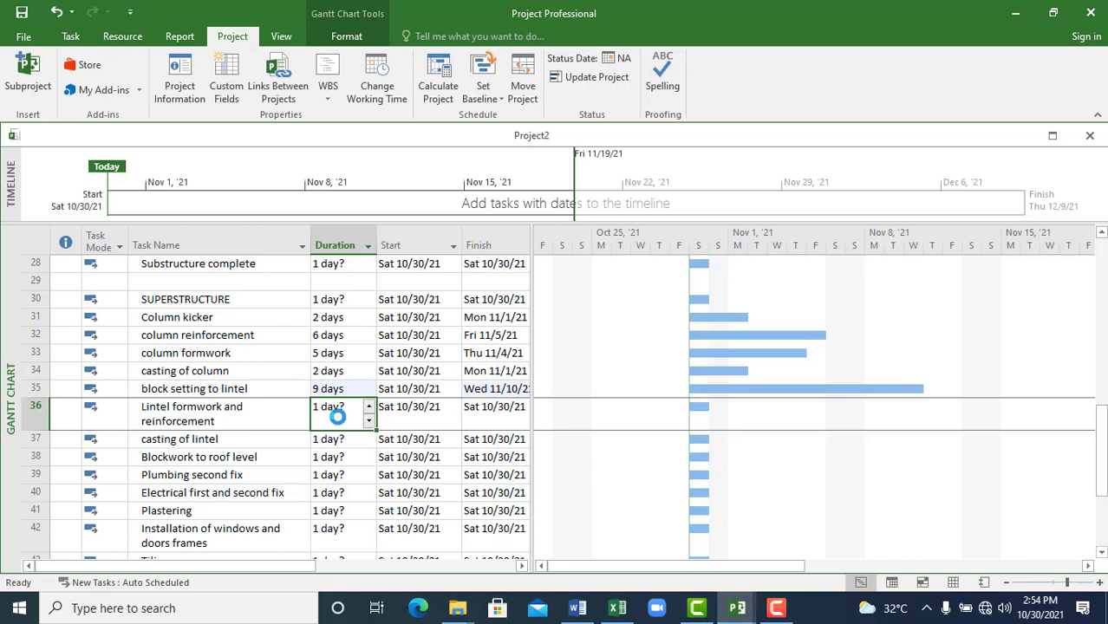
# - Set casting of lintel to 2 days, Blockwork to roof level to 5, Plumbing second fix to 3 and Electrical first and second fix to 7
pyautogui.click(328, 442)
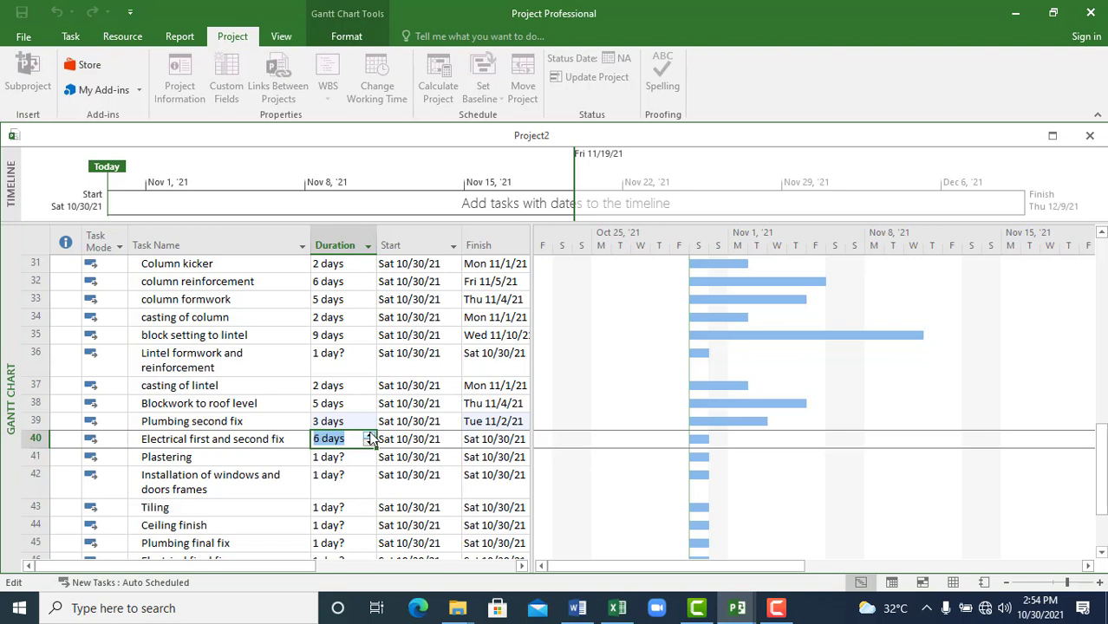
pyautogui.click(369, 435)
pyautogui.click(337, 457)
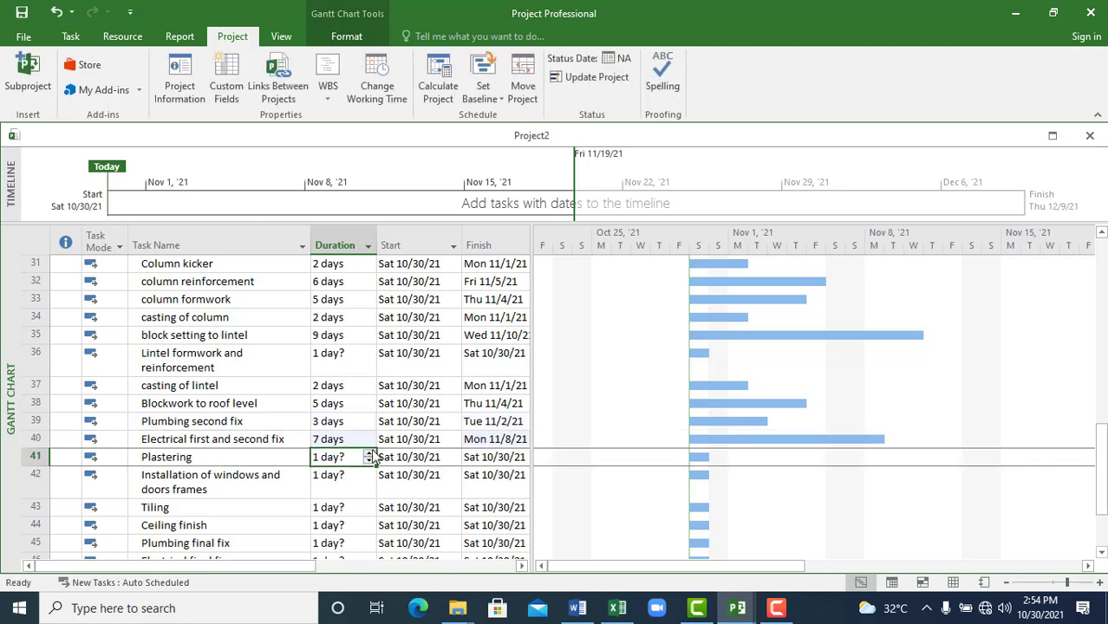
# - Set the duration of Plastering in row 41 to 9 days
pyautogui.click(369, 457)
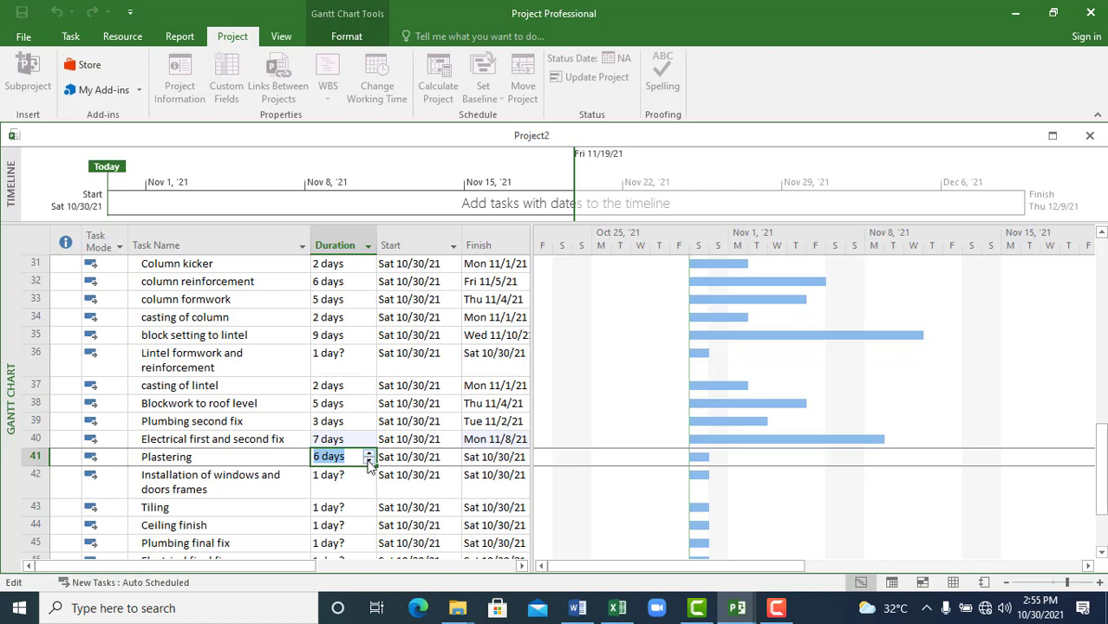
pyautogui.write('9')
pyautogui.press('Return')
pyautogui.click(341, 463)
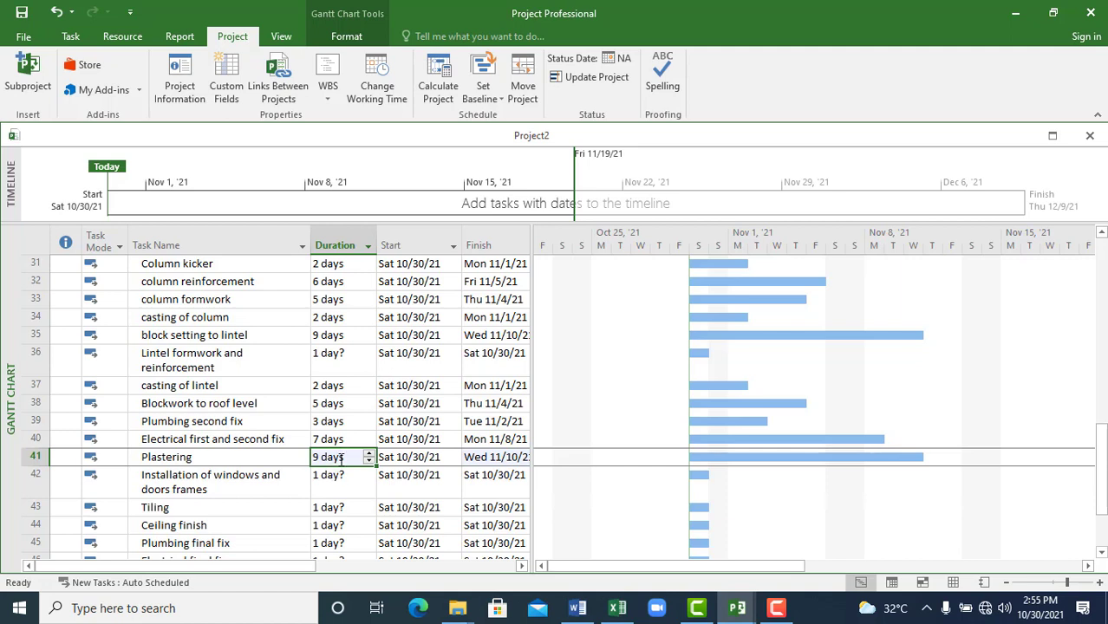
# - Set Installation of windows and doors frames to 6 days and Tiling to 12 days
pyautogui.click(338, 486)
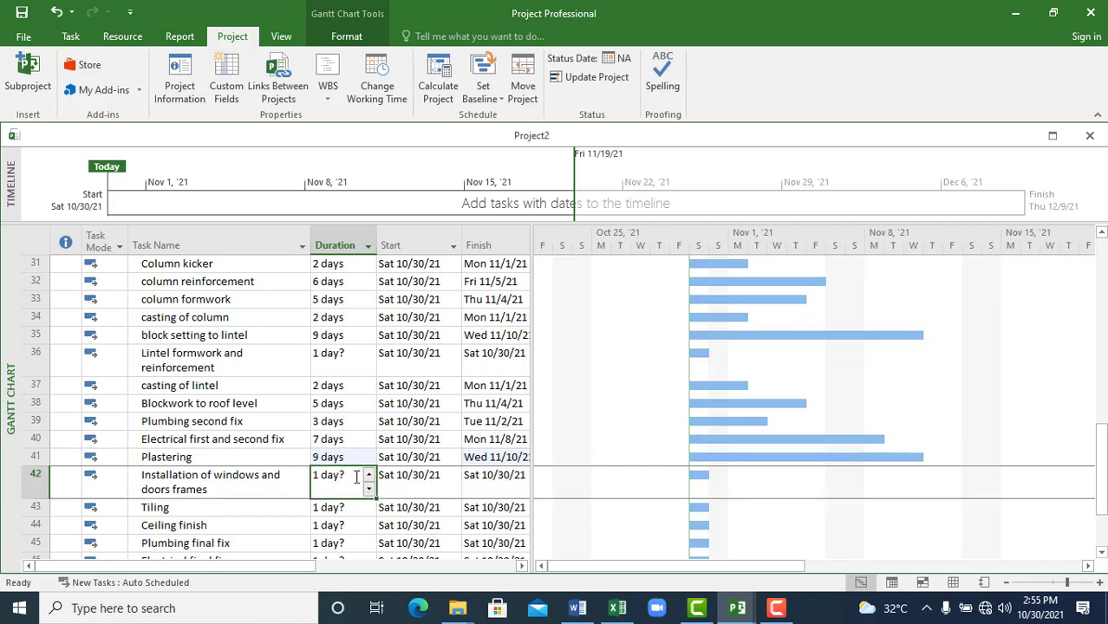
pyautogui.click(367, 478)
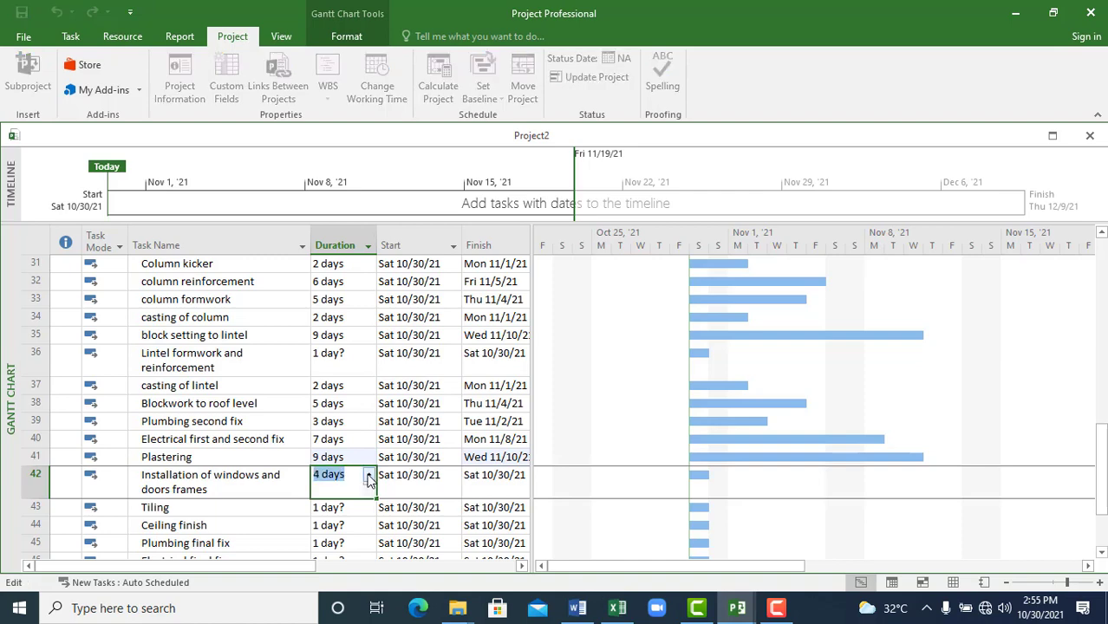
pyautogui.click(369, 477)
pyautogui.click(325, 508)
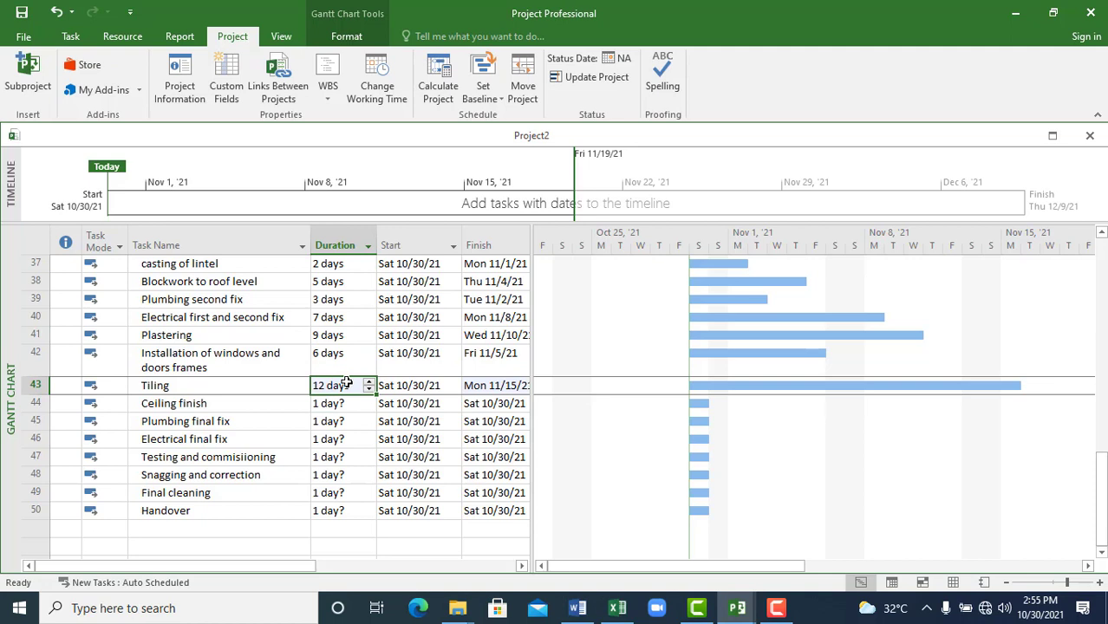
# - Set the duration of Ceiling finish in row 44 to 15 days
pyautogui.click(329, 404)
pyautogui.click(369, 400)
pyautogui.click(370, 401)
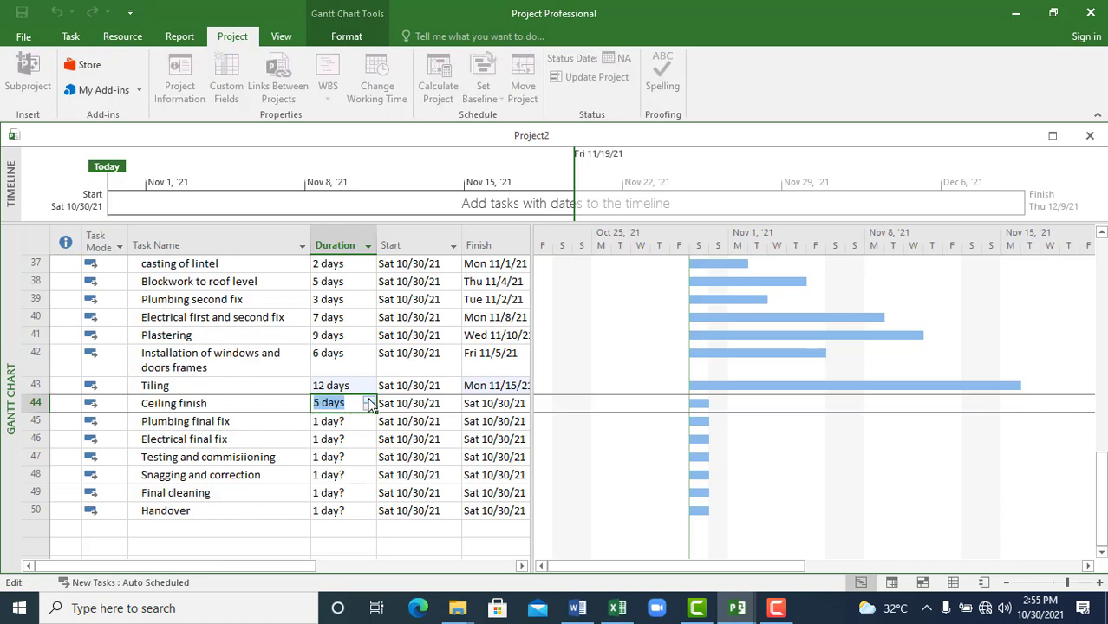
pyautogui.click(370, 401)
pyautogui.click(368, 399)
pyautogui.click(367, 399)
pyautogui.click(367, 399)
pyautogui.click(368, 400)
pyautogui.click(367, 402)
# - Set Plumbing final fix to 5 days, Electrical final fix to 7 days and the testing task in row 47 to 4 days
pyautogui.click(329, 424)
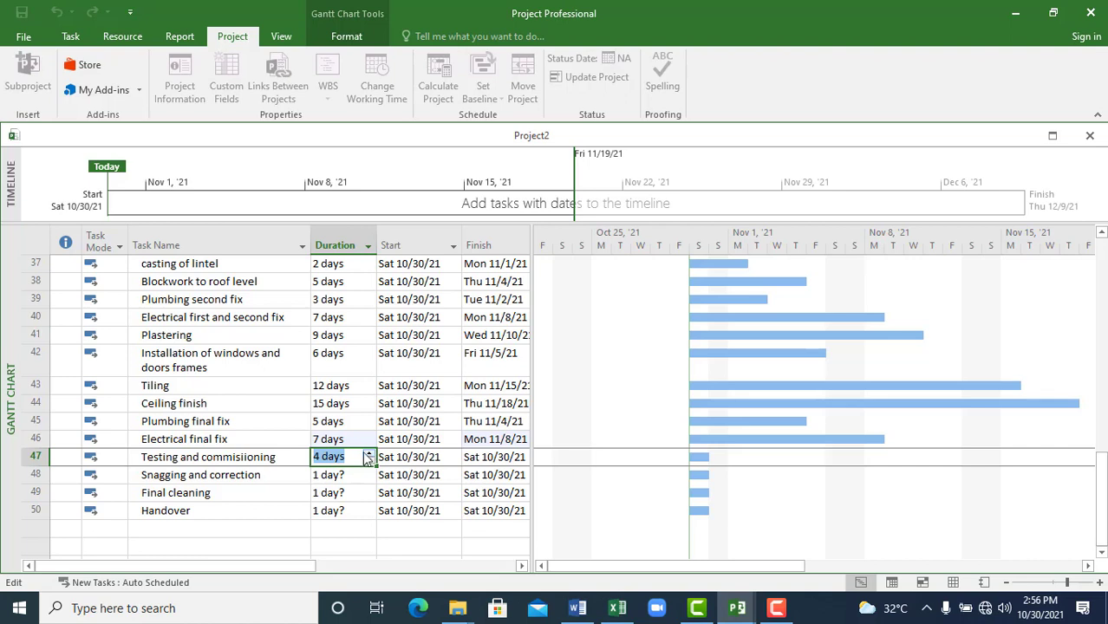
pyautogui.click(332, 471)
pyautogui.click(331, 460)
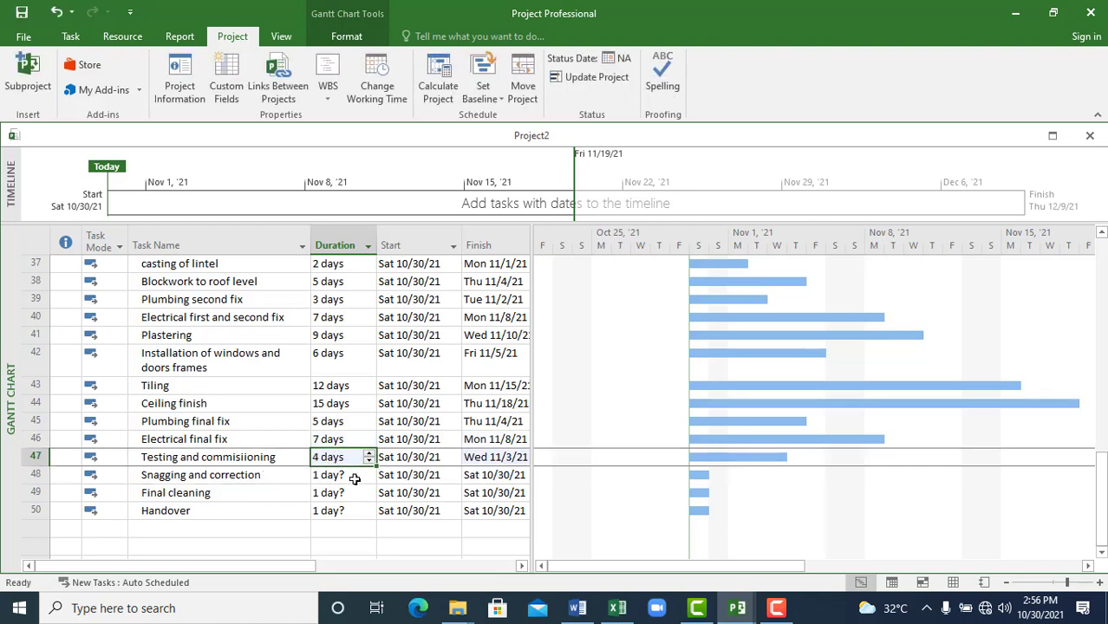
# - Set the duration of Snagging and correction to 5 days and Final cleaning to 2 days
pyautogui.click(351, 477)
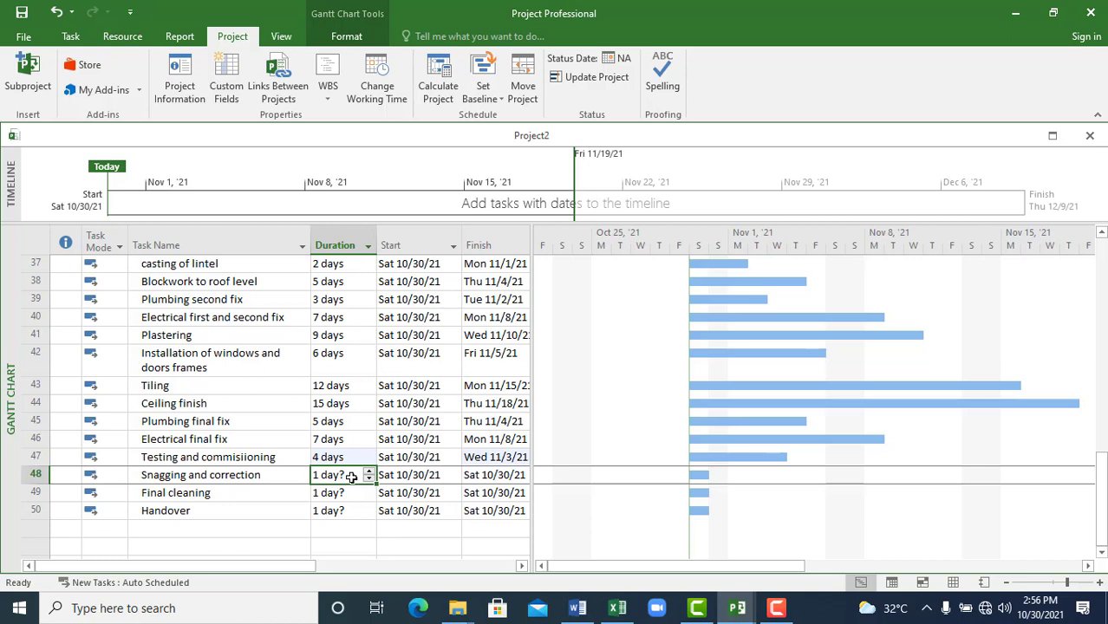
pyautogui.click(368, 472)
pyautogui.click(368, 472)
pyautogui.click(369, 471)
pyautogui.click(368, 472)
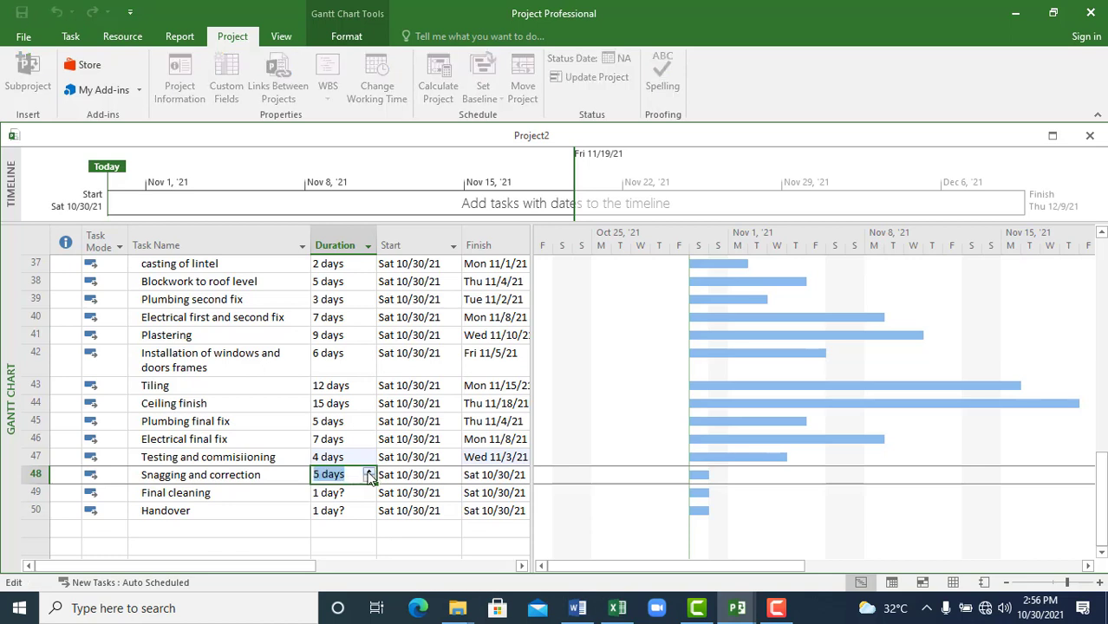
pyautogui.click(347, 493)
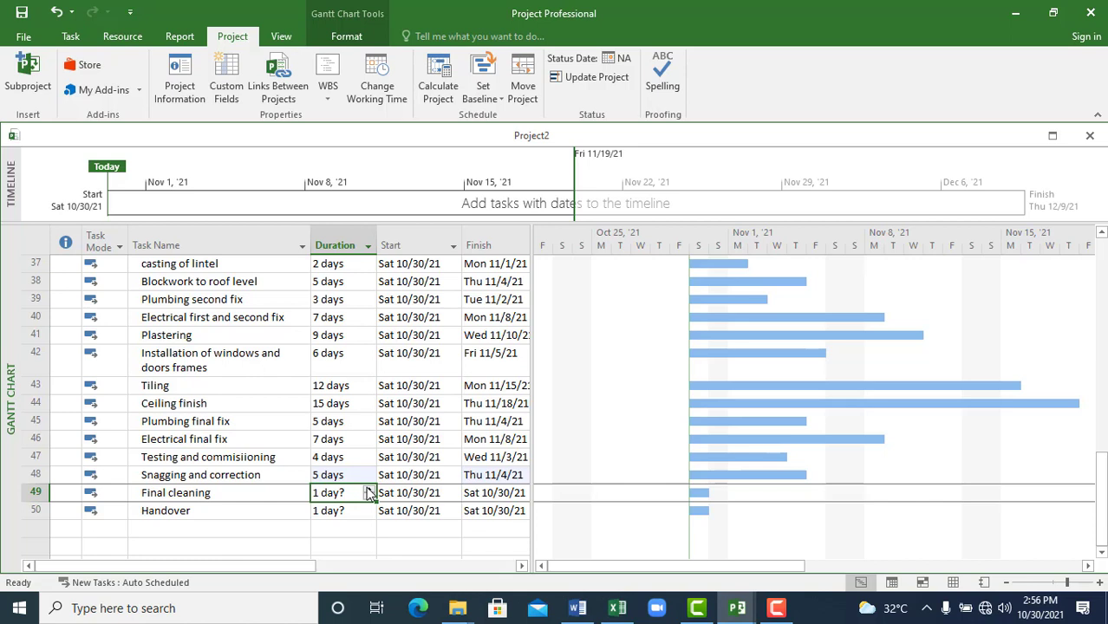
pyautogui.click(369, 489)
pyautogui.click(370, 516)
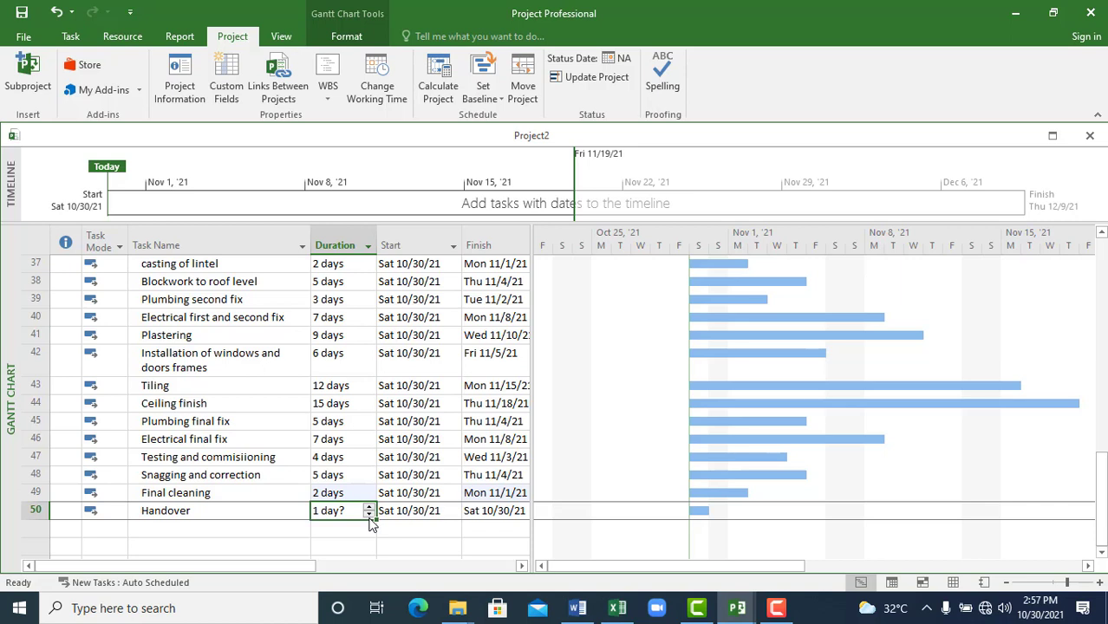
pyautogui.scroll(6, 416, 529)
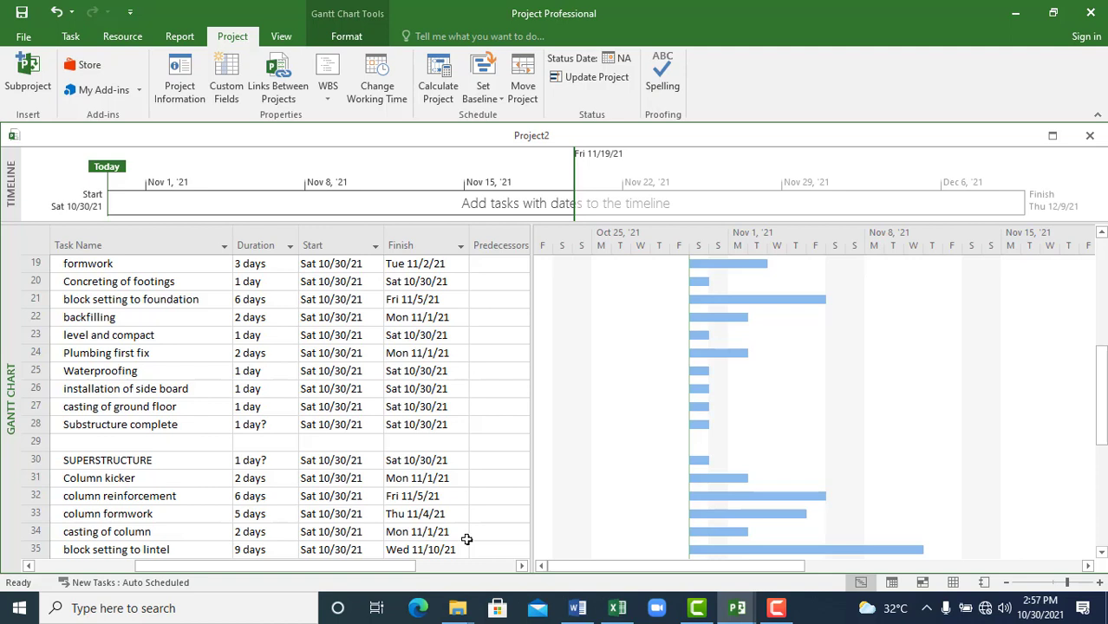
pyautogui.click(349, 438)
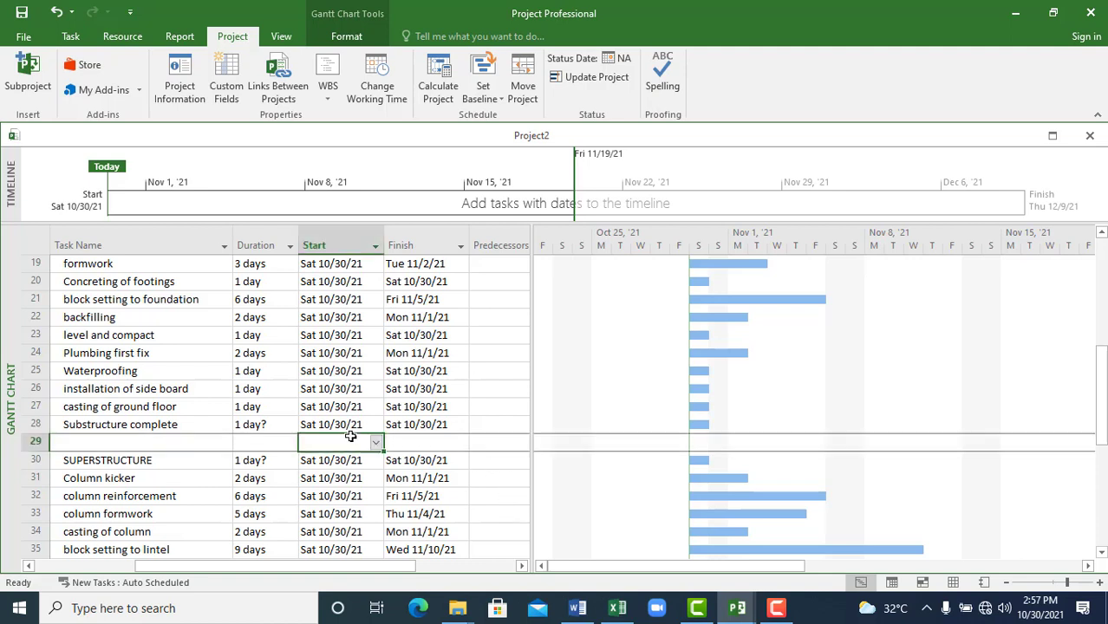
pyautogui.click(432, 443)
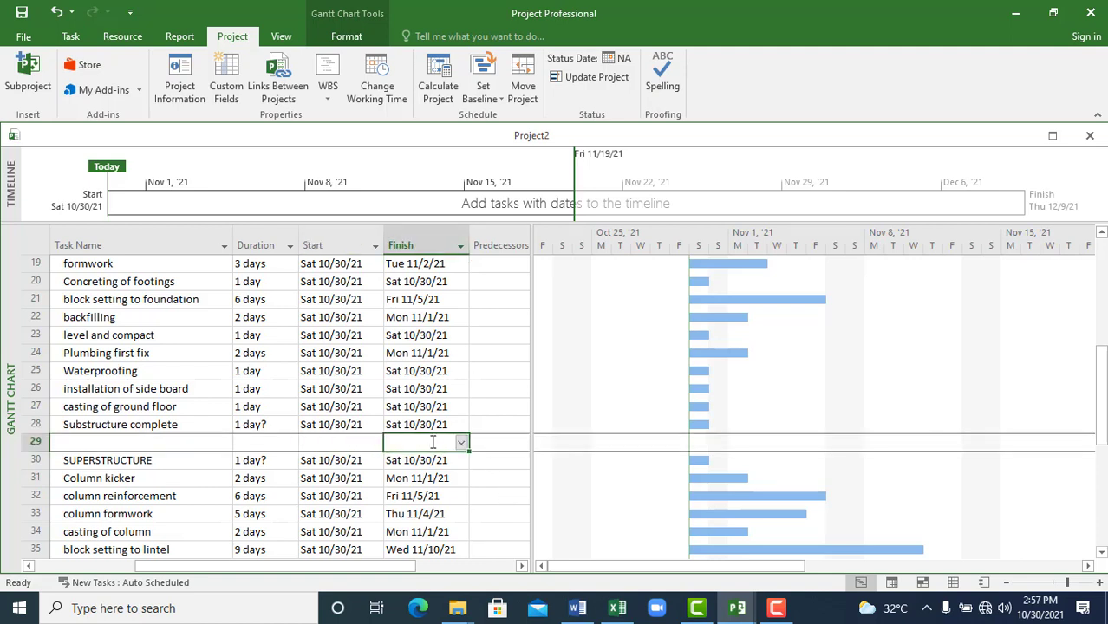
# - Title row 1 BUNGALOW PROJECT FOR followed by the clients' names, and widen the task table to show the Predecessors and Resource Names columns
pyautogui.scroll(6, 330, 286)
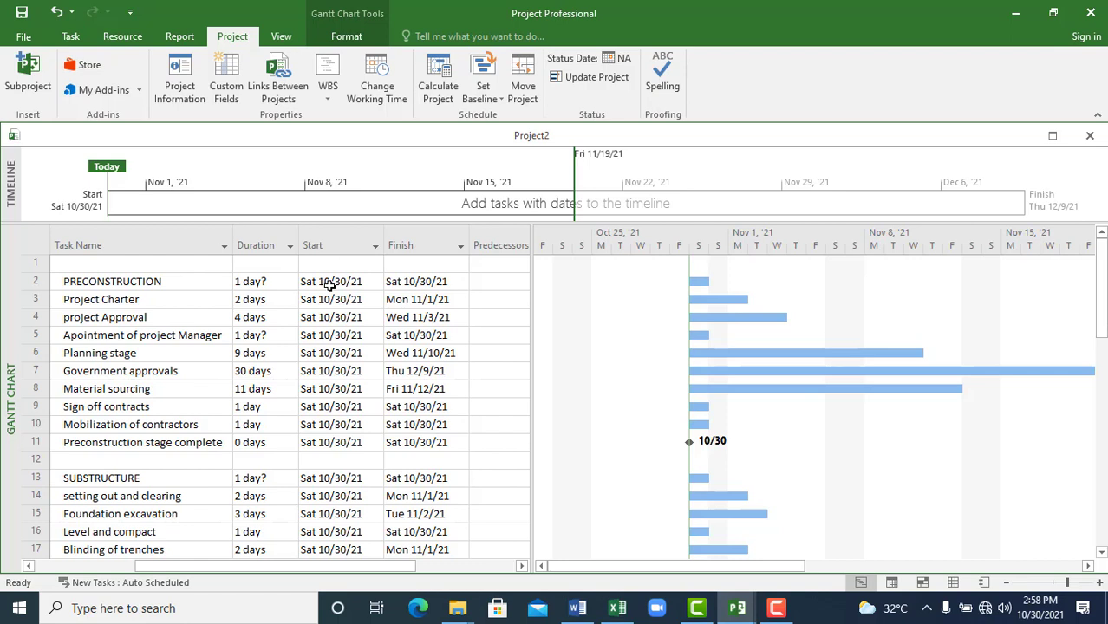
pyautogui.click(110, 263)
pyautogui.write('BUNGALOW PROJECT')
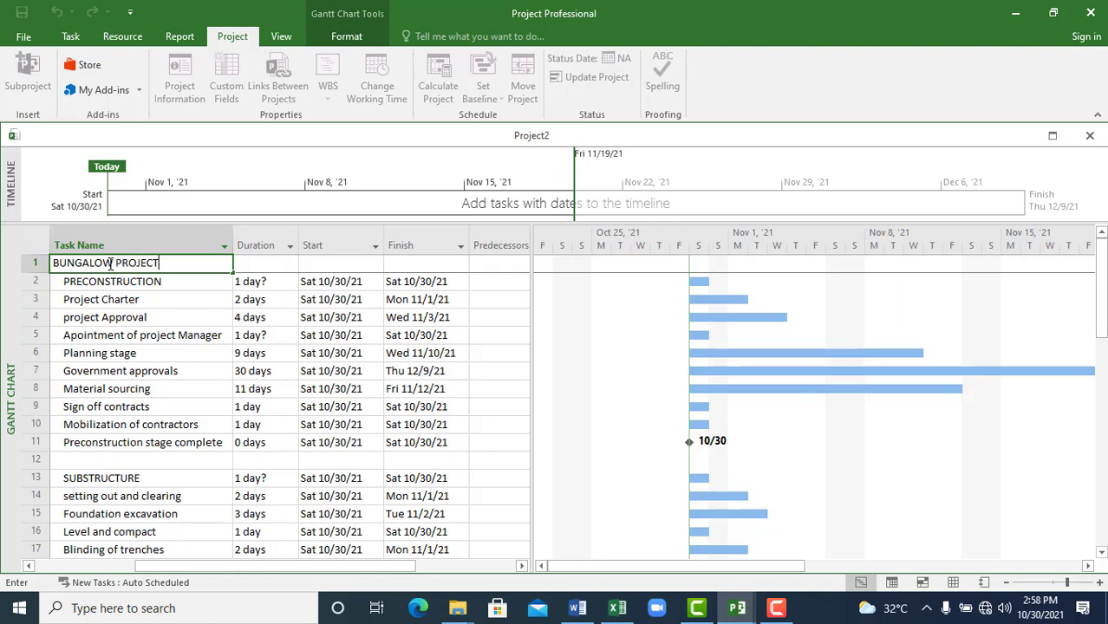
pyautogui.write(' FOR MR & MRS ADETONA')
pyautogui.press('Return')
pyautogui.moveTo(496, 235); pyautogui.dragTo(714, 240)
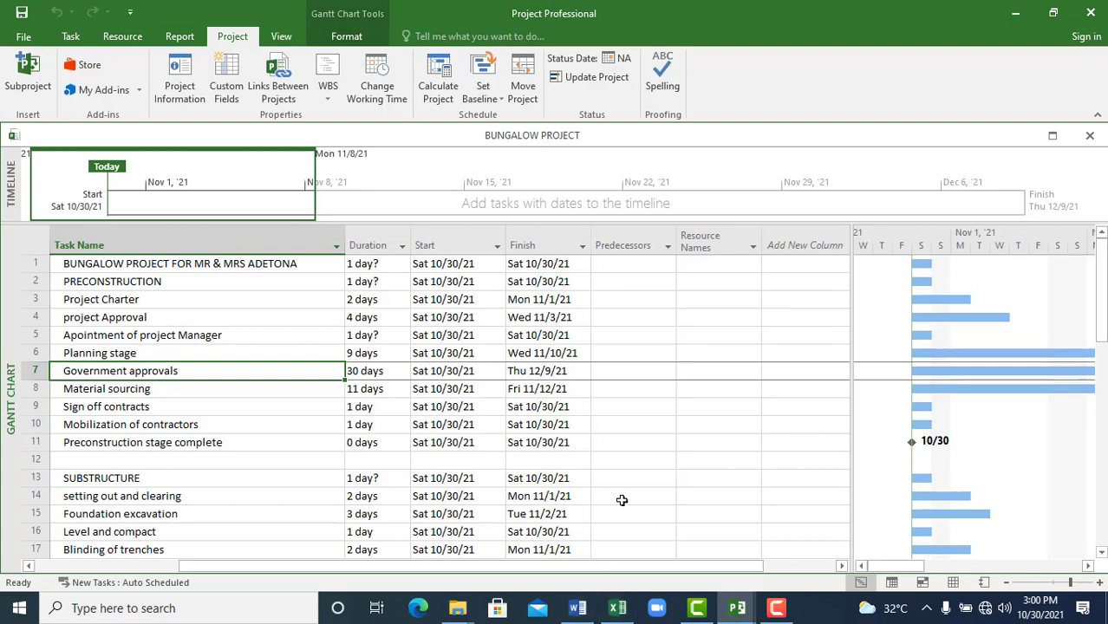
# - Try entering 3 as the predecessor of project Approval, and undo the entry
pyautogui.click(636, 301)
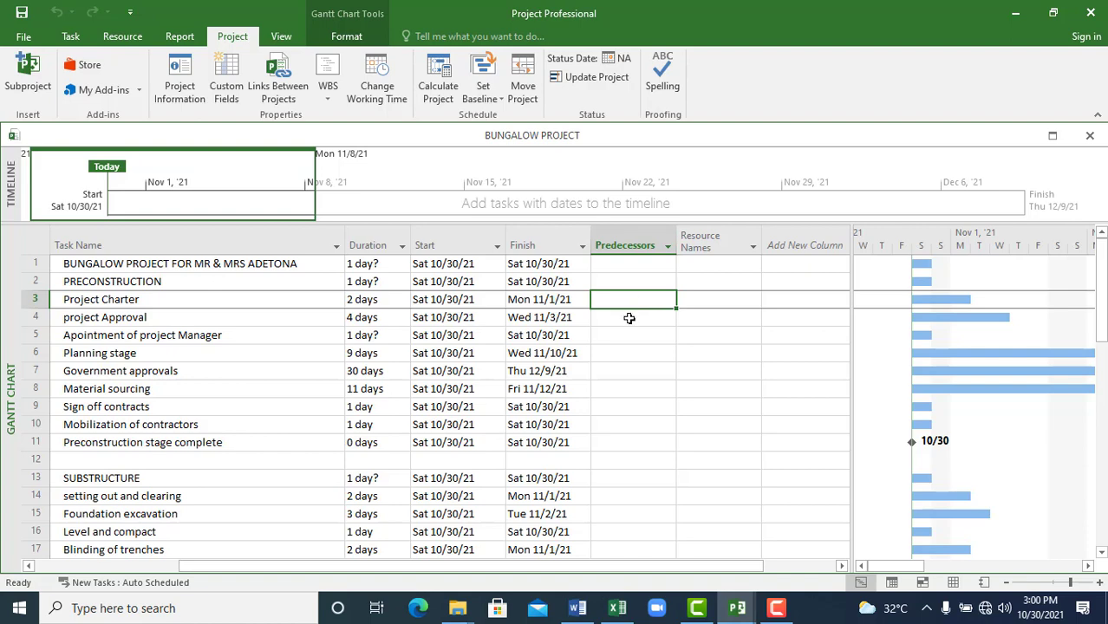
pyautogui.click(629, 319)
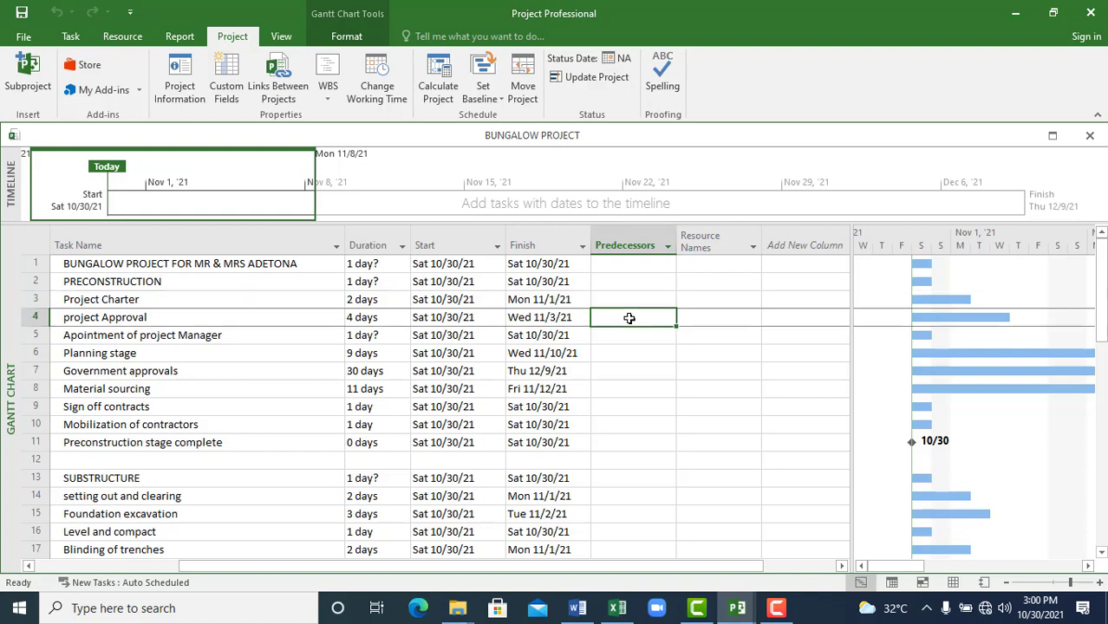
pyautogui.write('3')
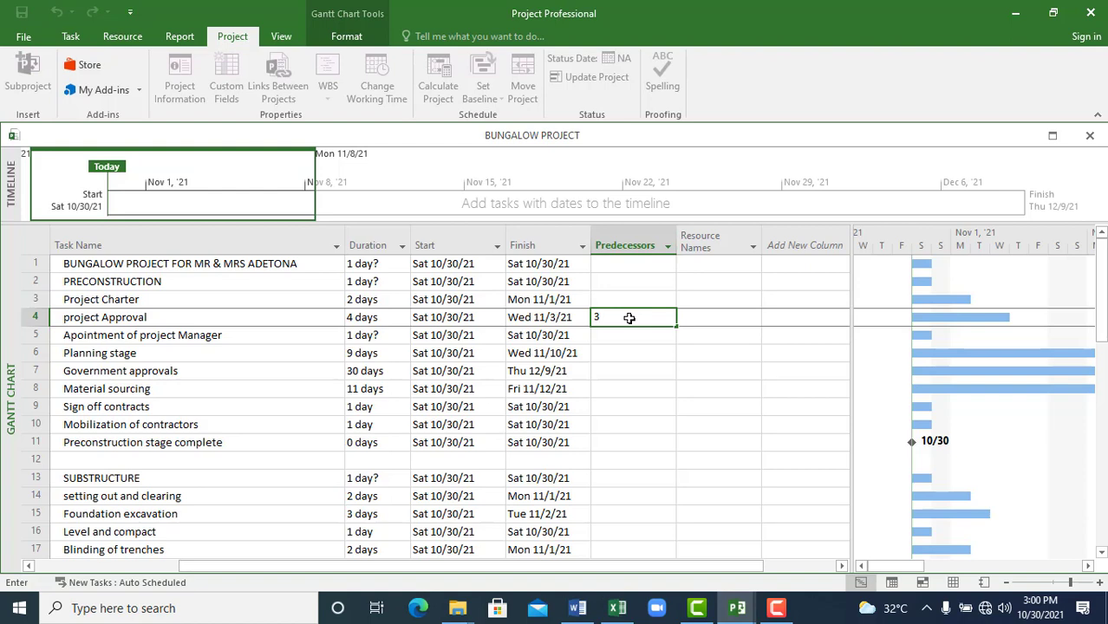
pyautogui.click(664, 406)
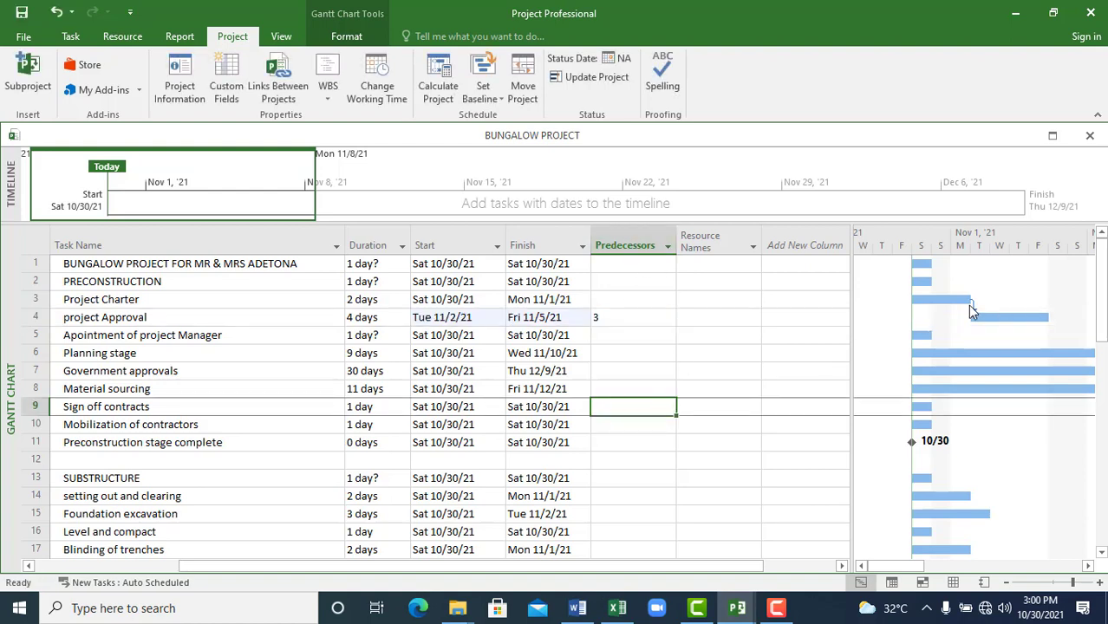
pyautogui.hotkey('ctrl', 'z')
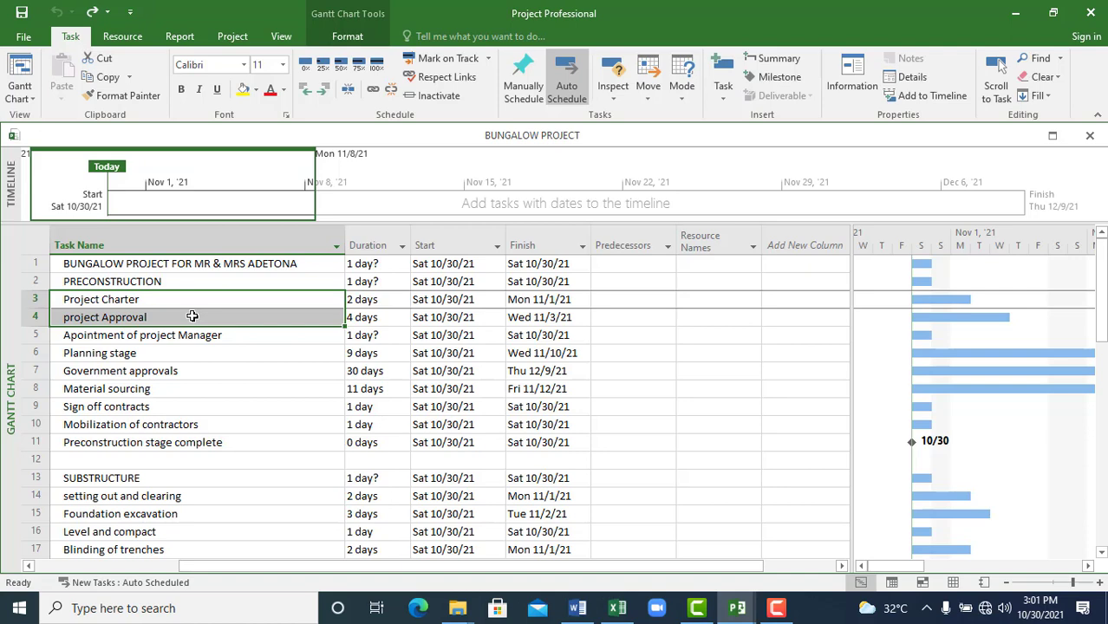
# - Link Project Charter to project Approval as a finish-to-start dependency with a 3-day lag
pyautogui.click(374, 93)
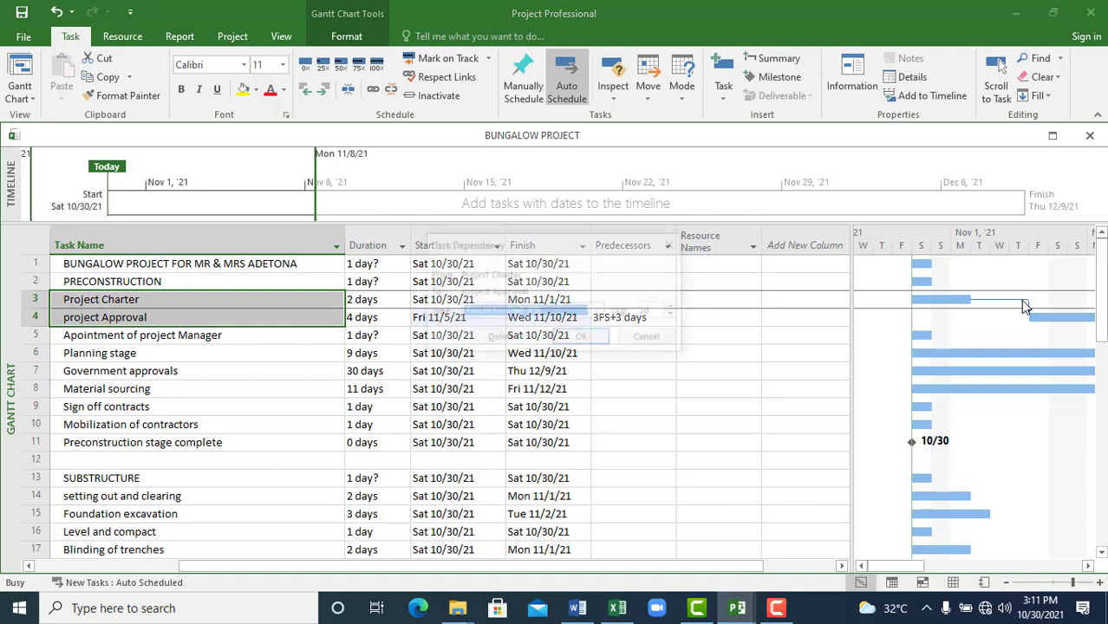
# - Remove the lag between Project Charter and project Approval, and link the tasks from project Approval through Preconstruction stage complete in sequence
pyautogui.doubleClick(1027, 303)
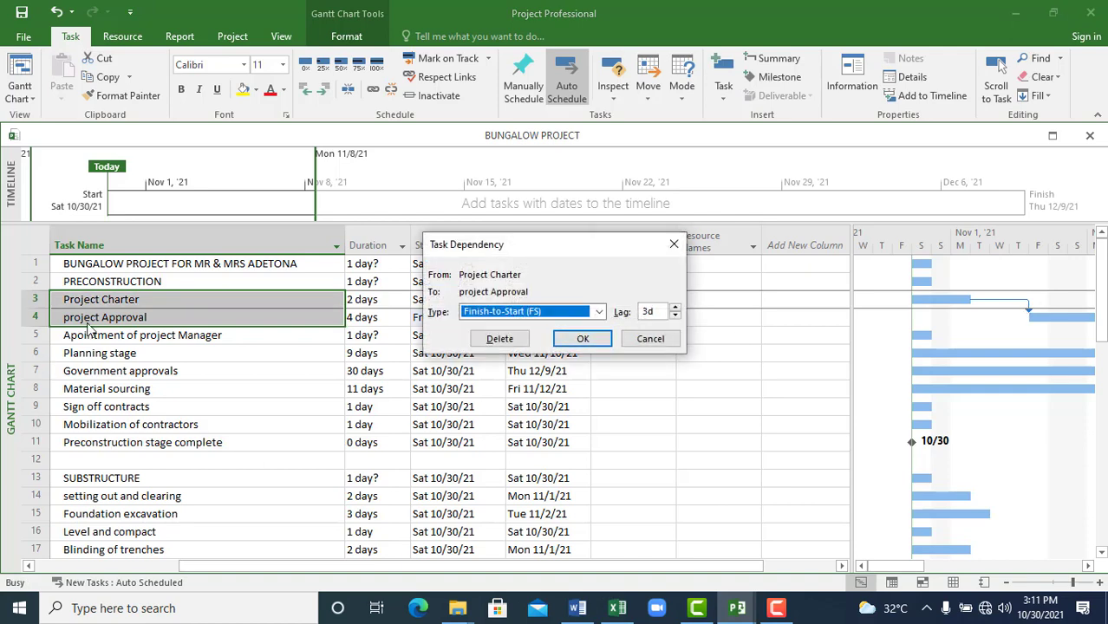
pyautogui.click(674, 315)
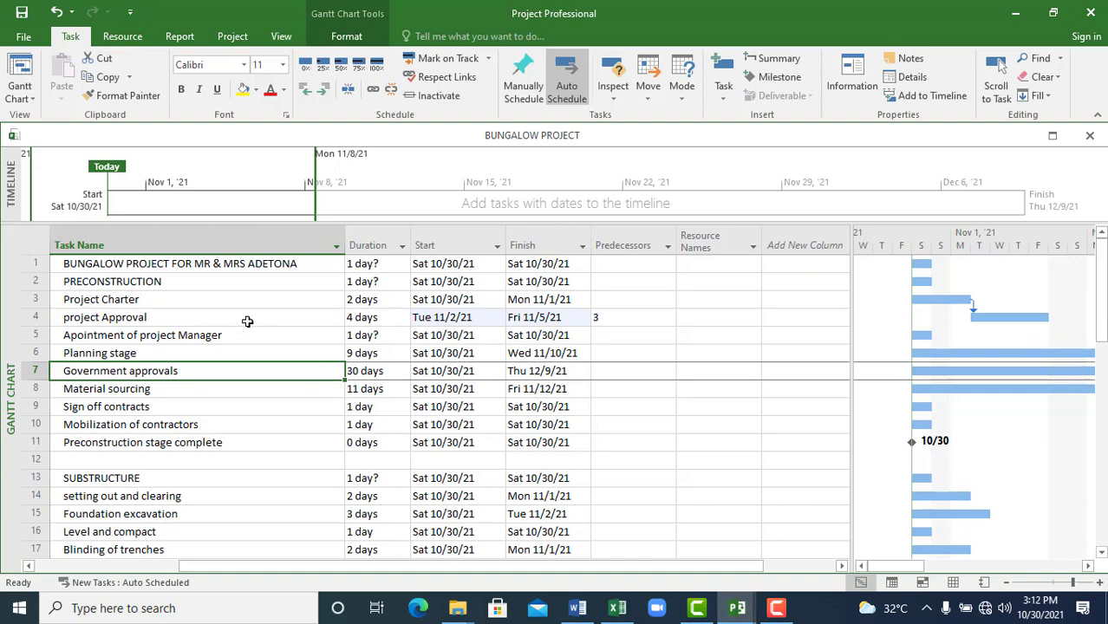
pyautogui.moveTo(247, 322); pyautogui.dragTo(247, 442)
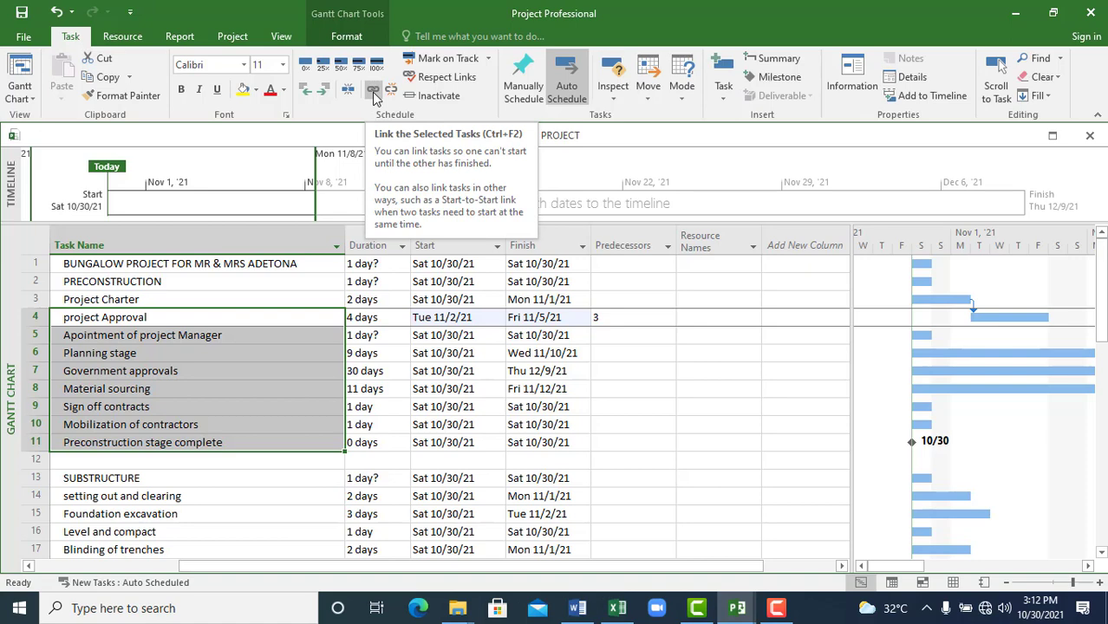
pyautogui.click(374, 96)
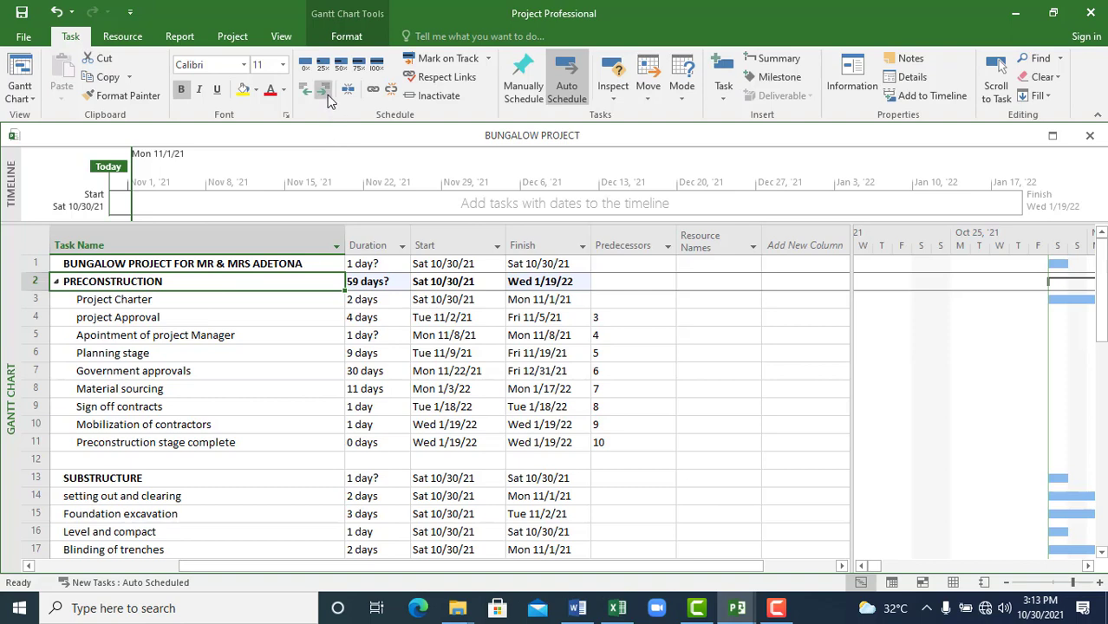
# - Indent PRECONSTRUCTION under the bungalow project title, and indent the construction tasks under the SUBSTRUCTURE and SUPERSTRUCTURE headings
pyautogui.click(326, 96)
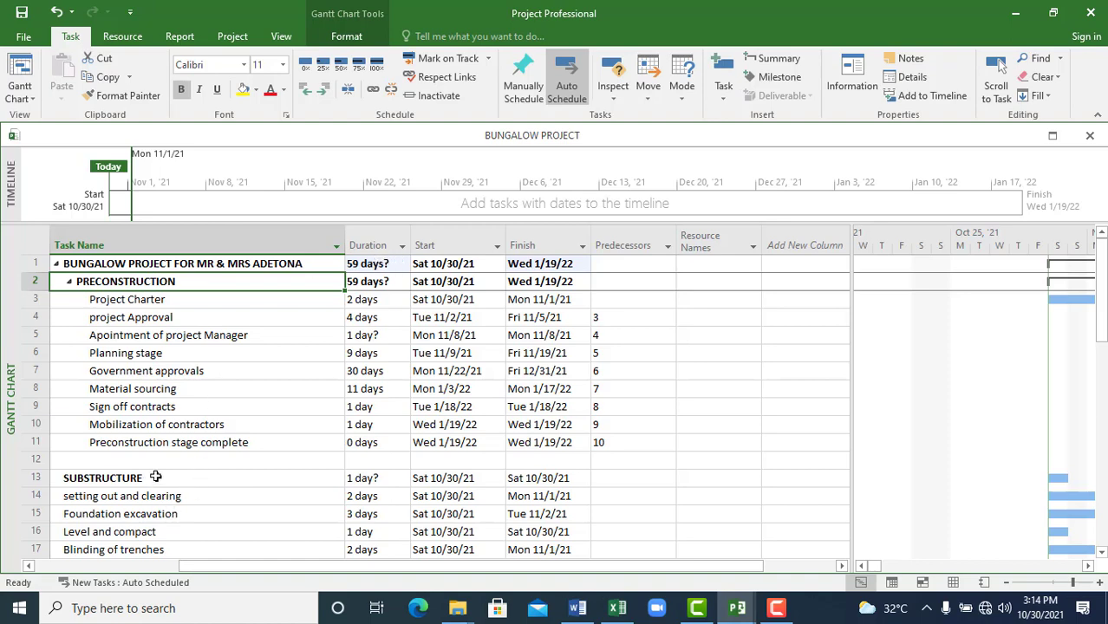
pyautogui.scroll(-8, 149, 476)
pyautogui.click(186, 407)
pyautogui.moveTo(267, 371); pyautogui.dragTo(269, 546)
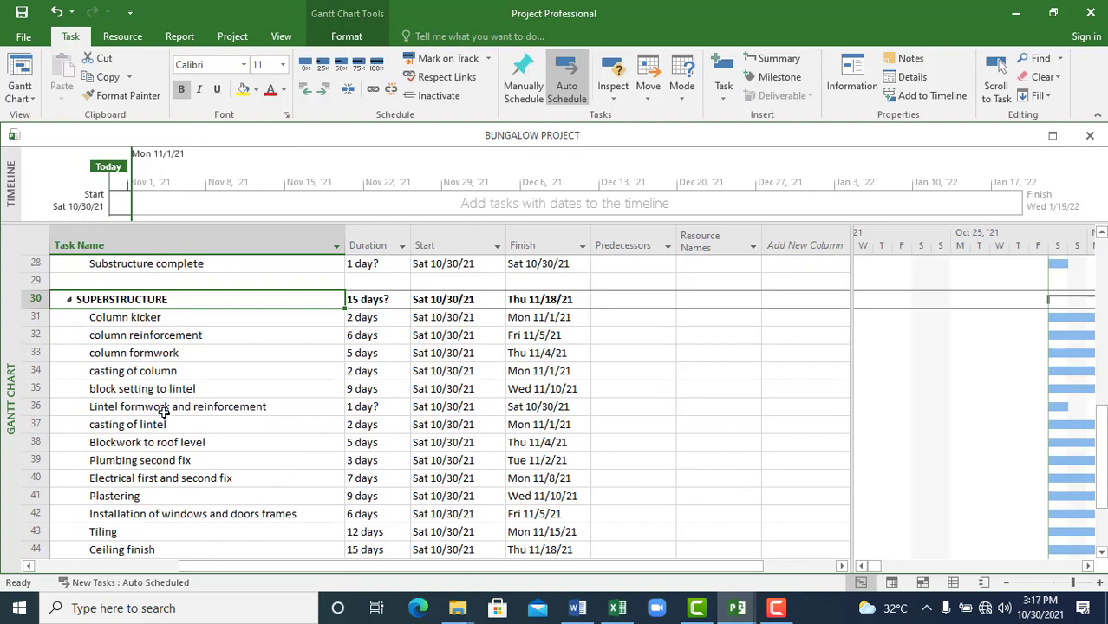
# - Collapse the SUPERSTRUCTURE, SUBSTRUCTURE and PRECONSTRUCTION groups and review the project's summary tasks
pyautogui.click(71, 300)
pyautogui.scroll(3, 161, 412)
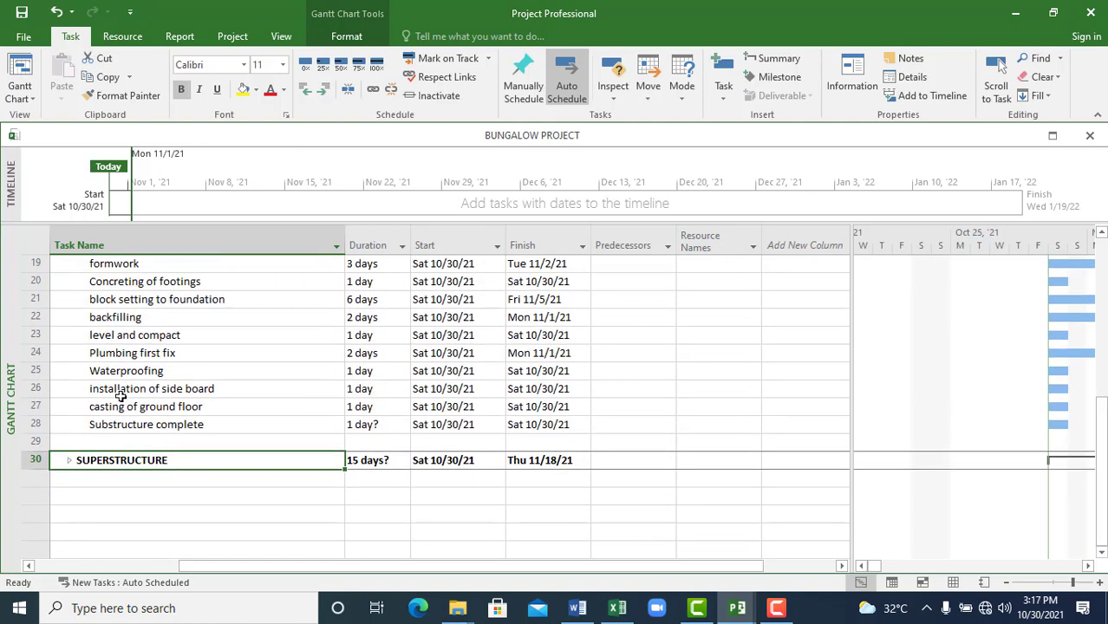
pyautogui.scroll(3, 121, 396)
pyautogui.click(69, 317)
pyautogui.scroll(3, 121, 364)
pyautogui.click(69, 282)
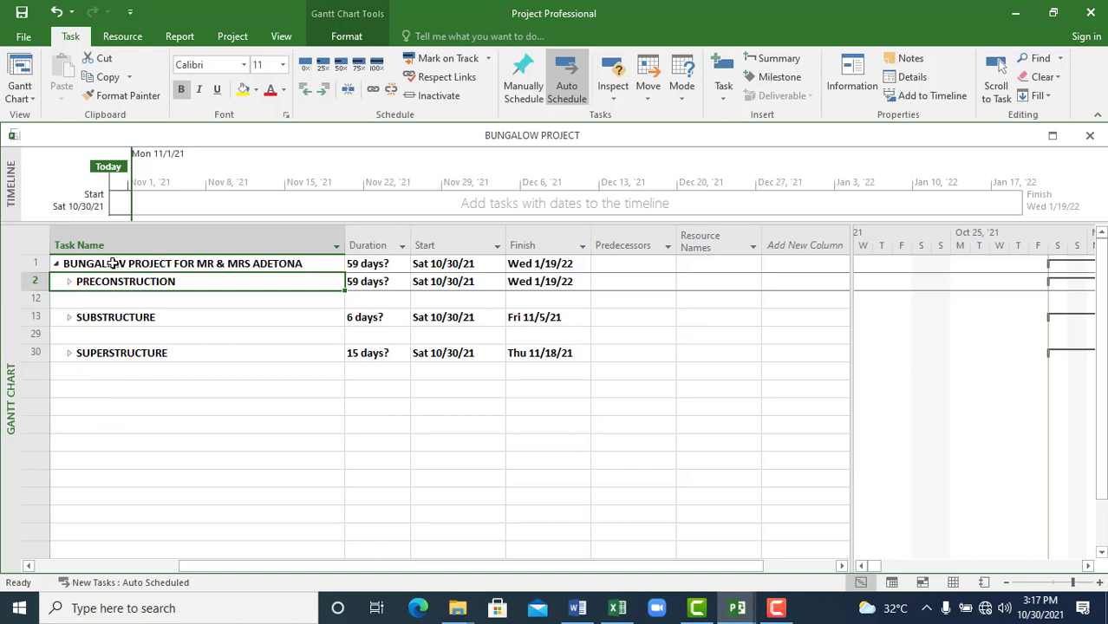
pyautogui.click(124, 262)
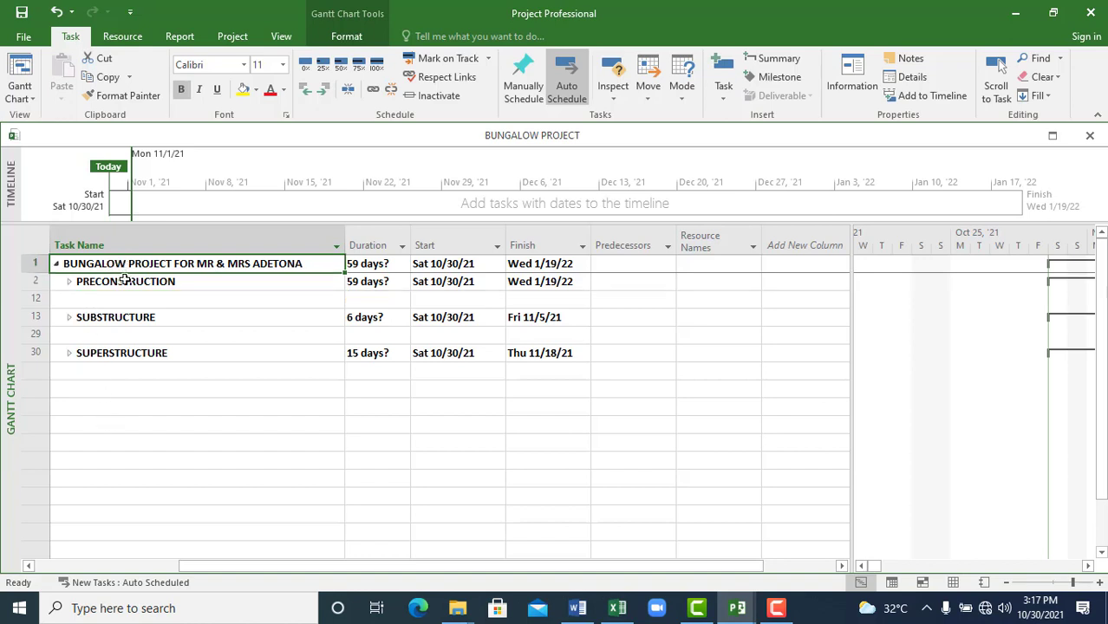
pyautogui.click(122, 283)
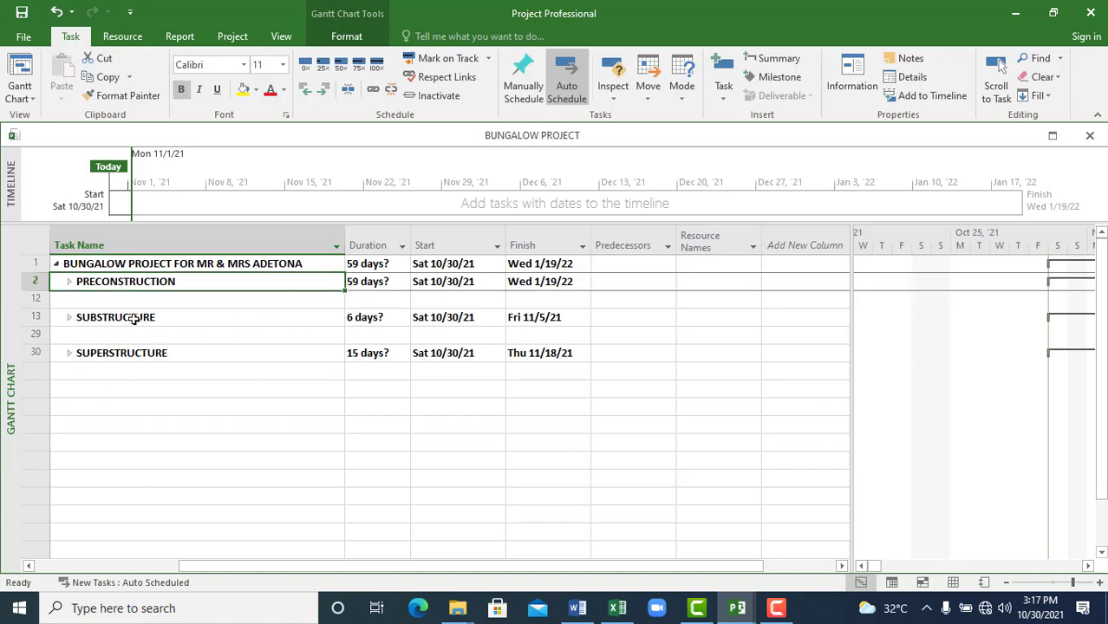
pyautogui.click(121, 353)
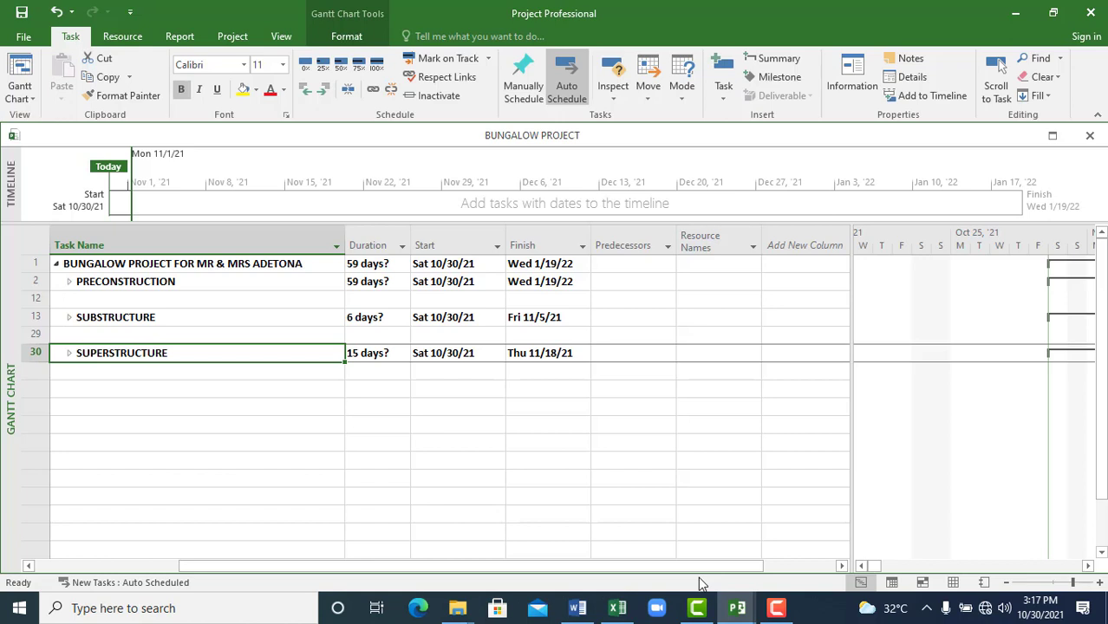
pyautogui.click(776, 607)
pyautogui.click(1030, 529)
# - Expand the PRECONSTRUCTION, SUBSTRUCTURE and SUPERSTRUCTURE groups and examine the linked preconstruction bars on a monthly Gantt timescale
pyautogui.click(69, 281)
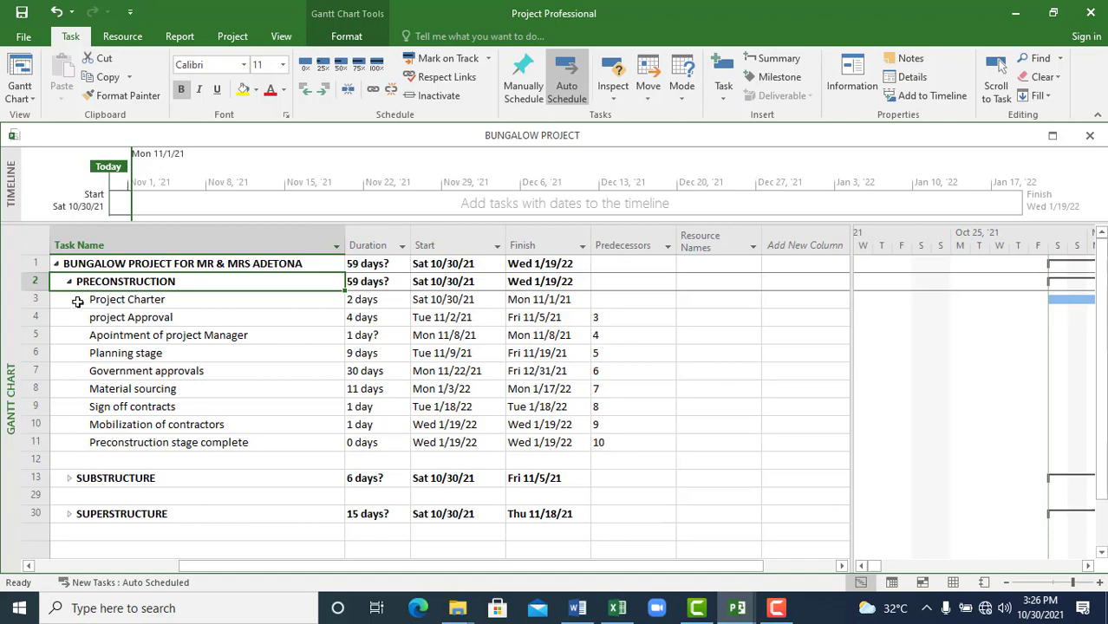
pyautogui.click(69, 478)
pyautogui.scroll(-6, 74, 512)
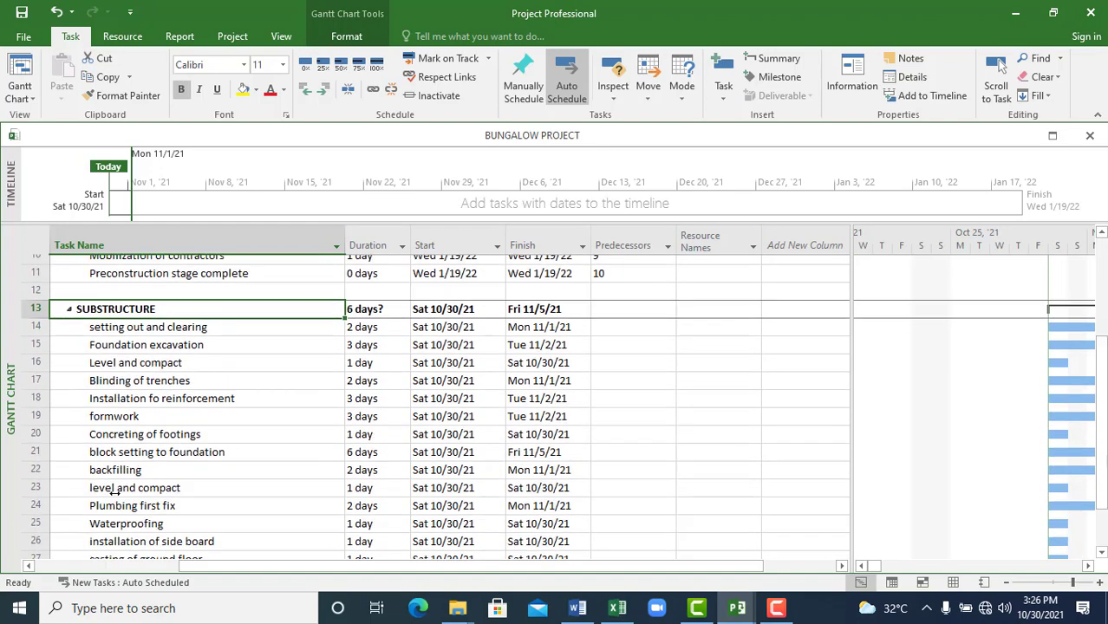
pyautogui.click(69, 460)
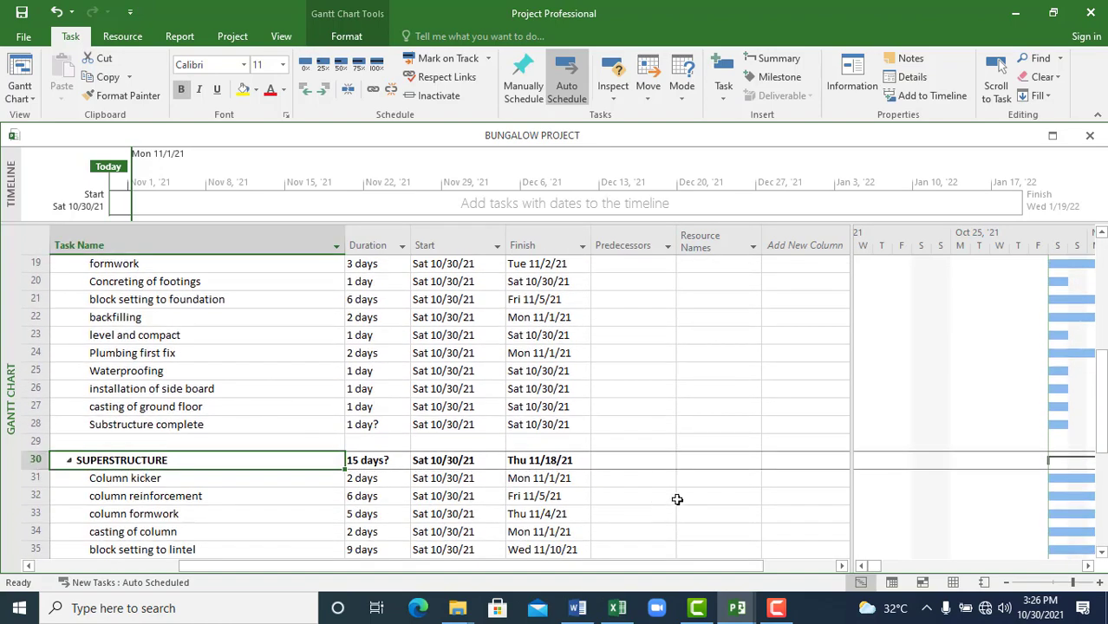
pyautogui.scroll(6, 670, 498)
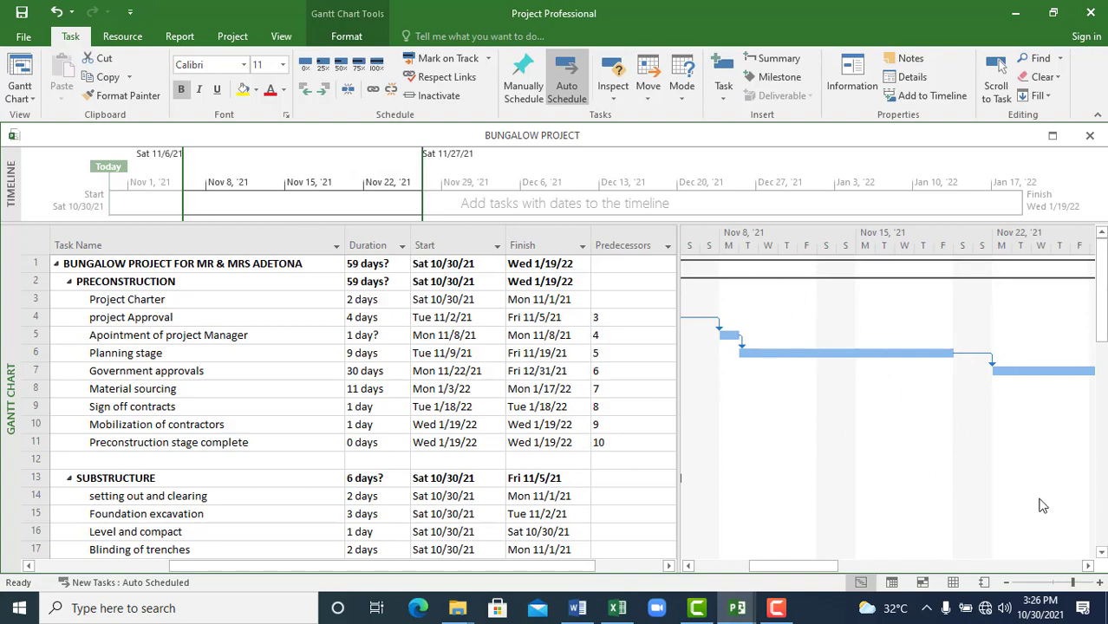
pyautogui.scroll(-2, 1039, 505)
pyautogui.click(1088, 565)
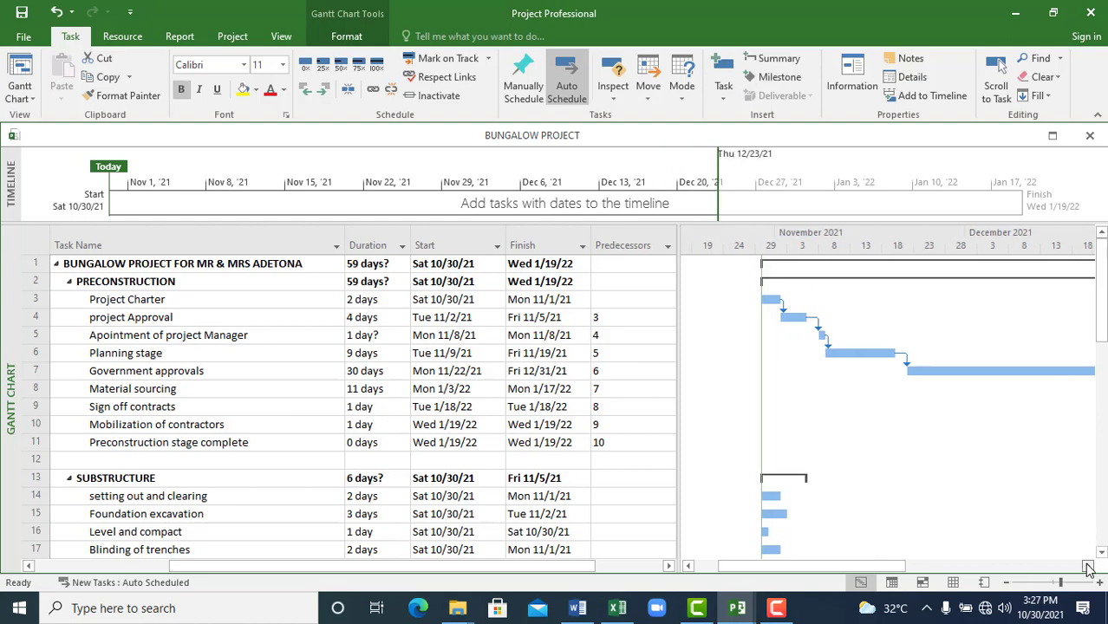
pyautogui.click(1088, 565)
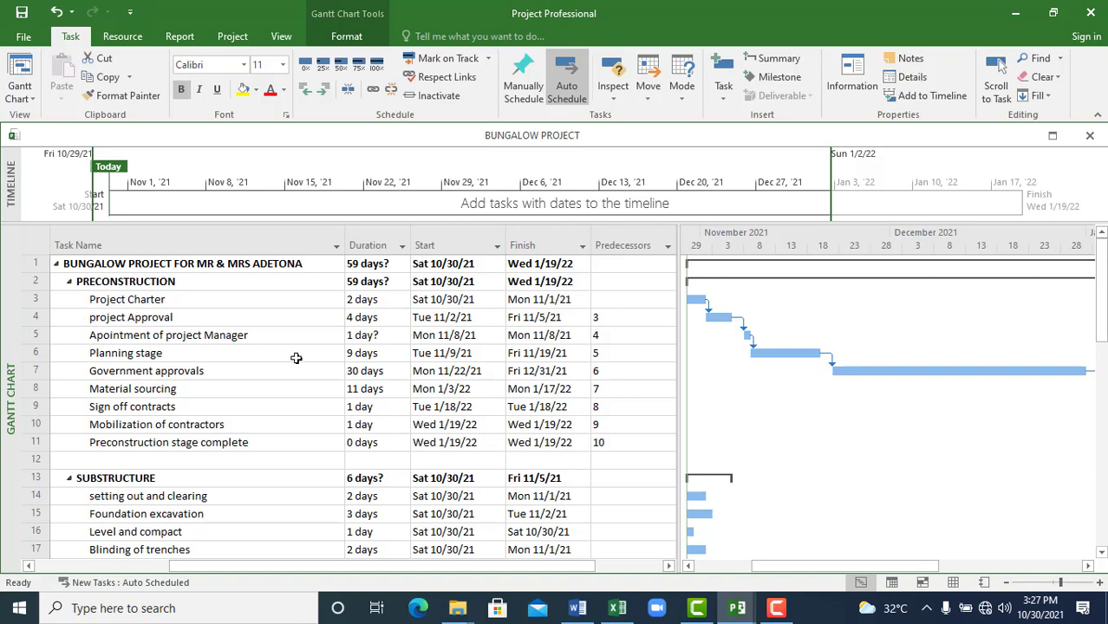
# - Set the duration of Planning stage to 12 days
pyautogui.click(186, 317)
pyautogui.click(223, 335)
pyautogui.click(228, 317)
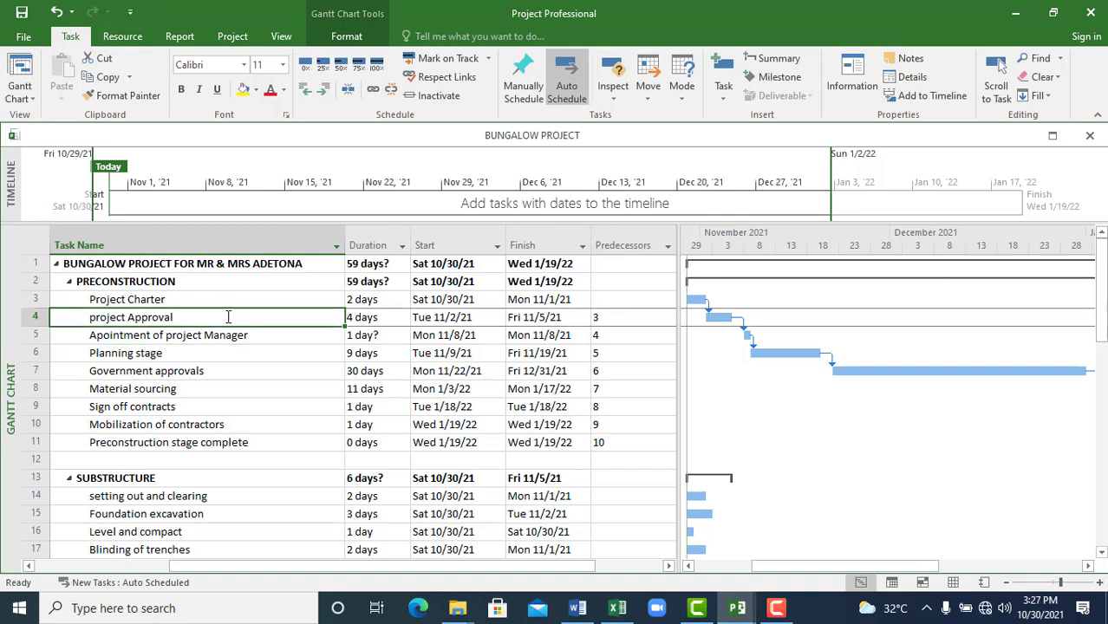
pyautogui.click(233, 335)
pyautogui.click(218, 353)
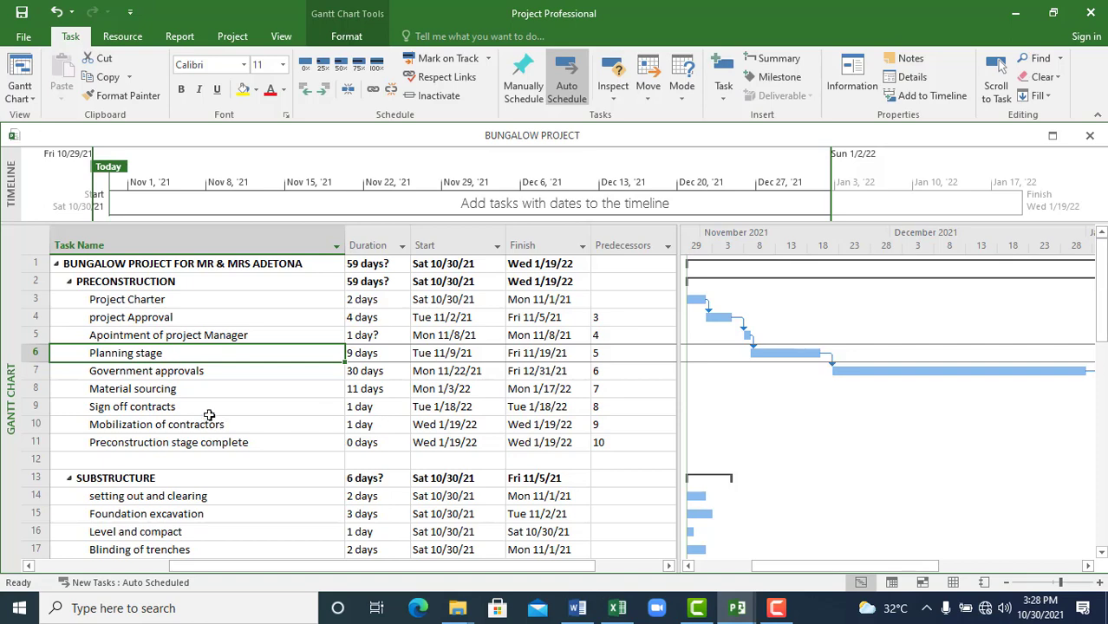
pyautogui.click(357, 357)
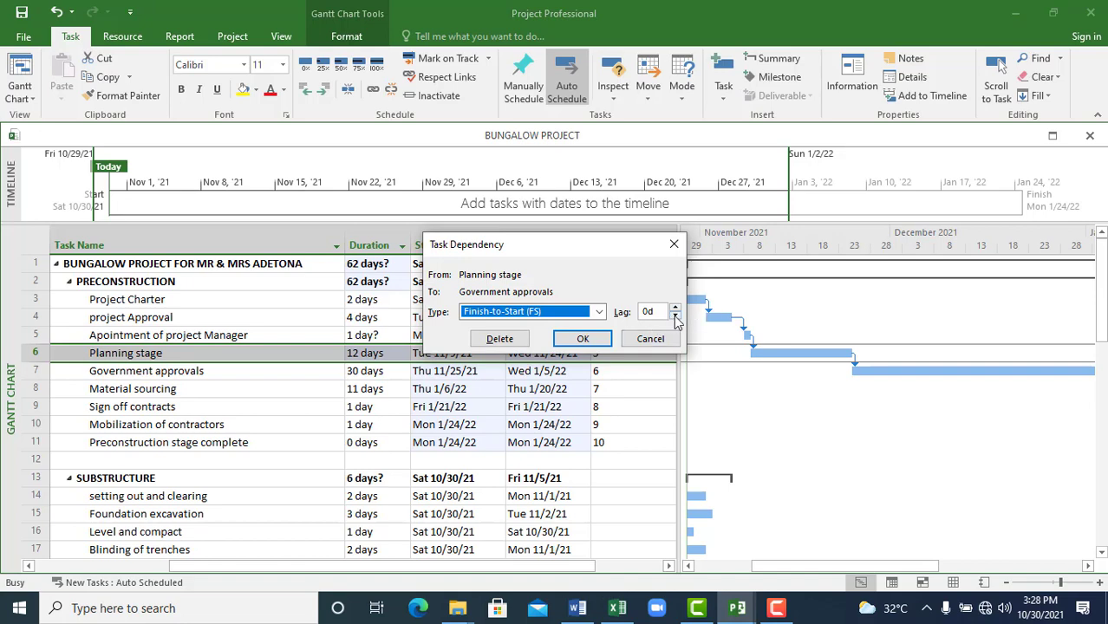
# - Set a lag of -4 days on the finish-to-start dependency from Planning stage to Government approvals
pyautogui.click(676, 318)
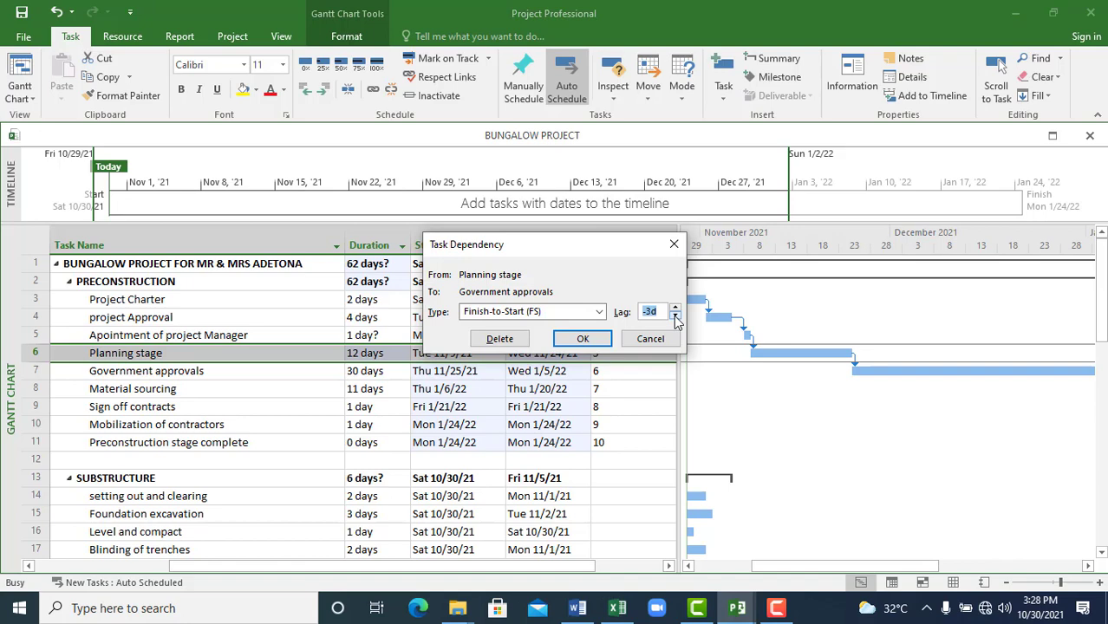
pyautogui.click(583, 339)
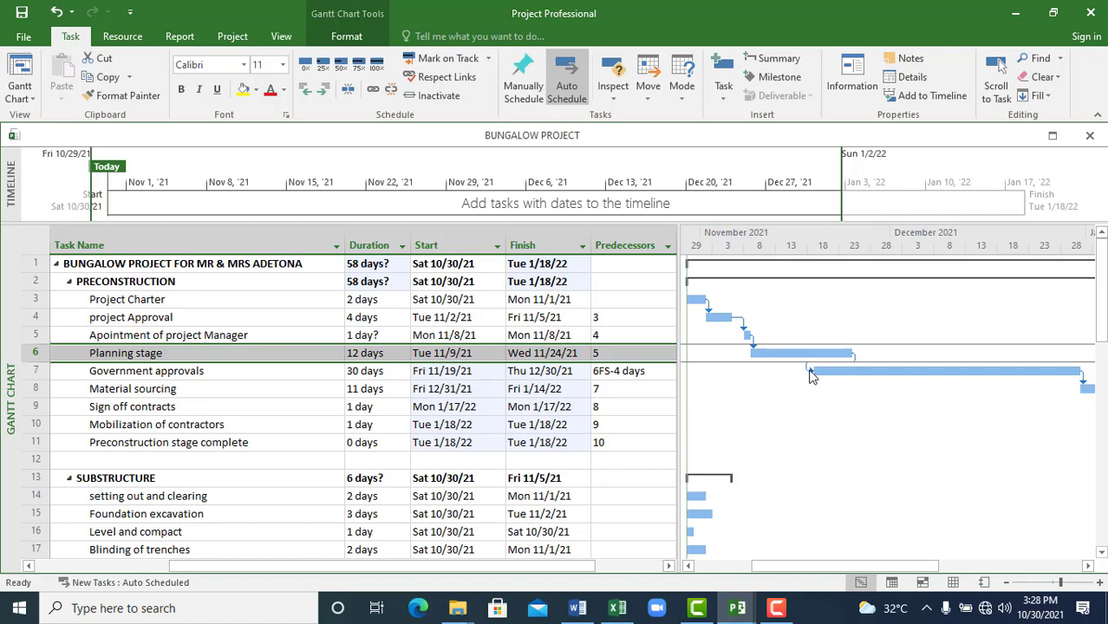
pyautogui.click(376, 371)
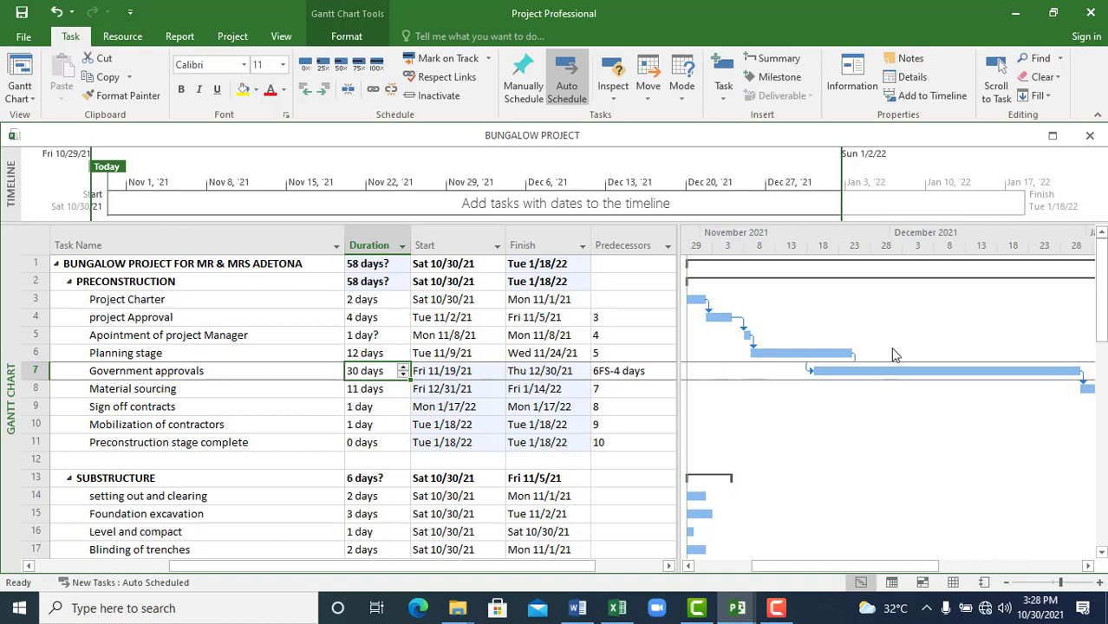
# - Link Planning stage to Material sourcing as an additional predecessor
pyautogui.click(171, 354)
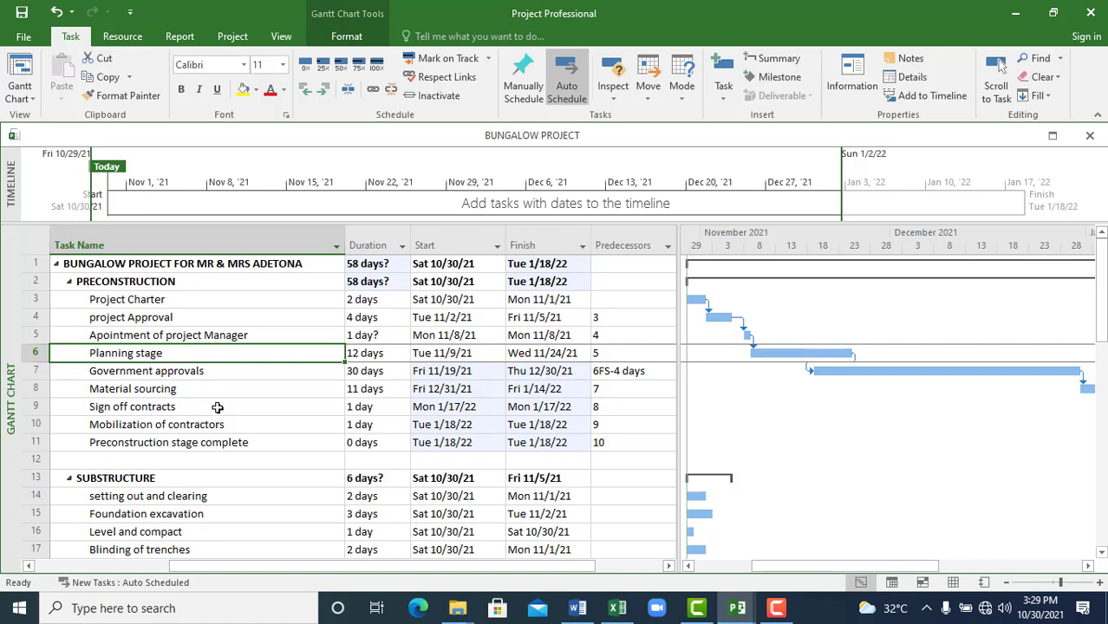
pyautogui.keyDown('ctrl'); pyautogui.click(153, 391); pyautogui.keyUp('ctrl')
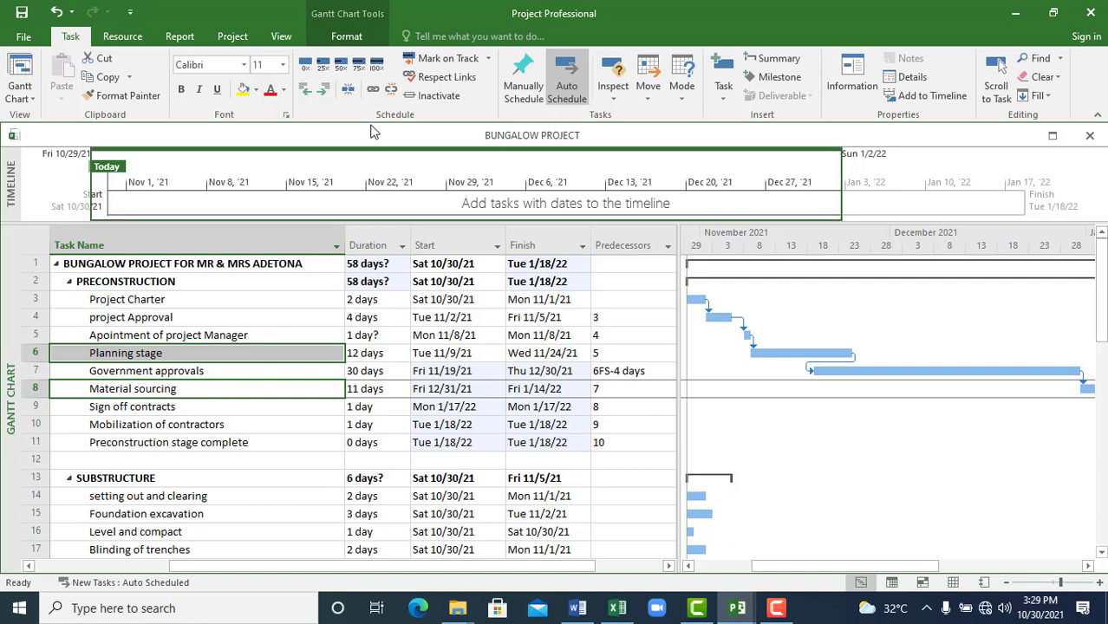
pyautogui.click(373, 89)
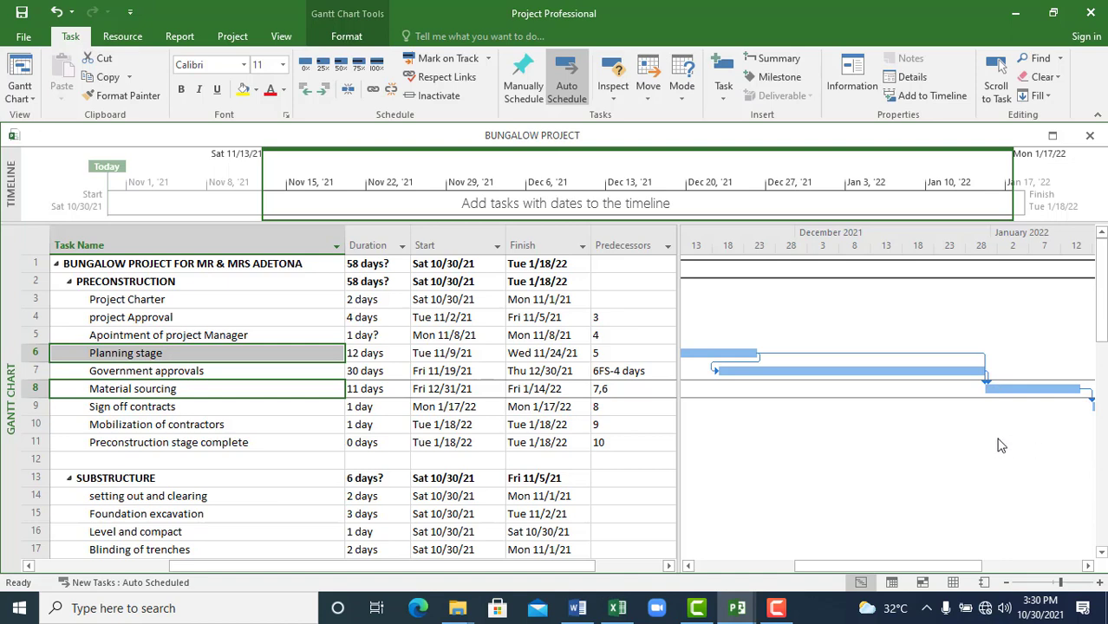
# - Try deleting the dependency from Government approvals to Material sourcing, and undo the deletion
pyautogui.doubleClick(987, 375)
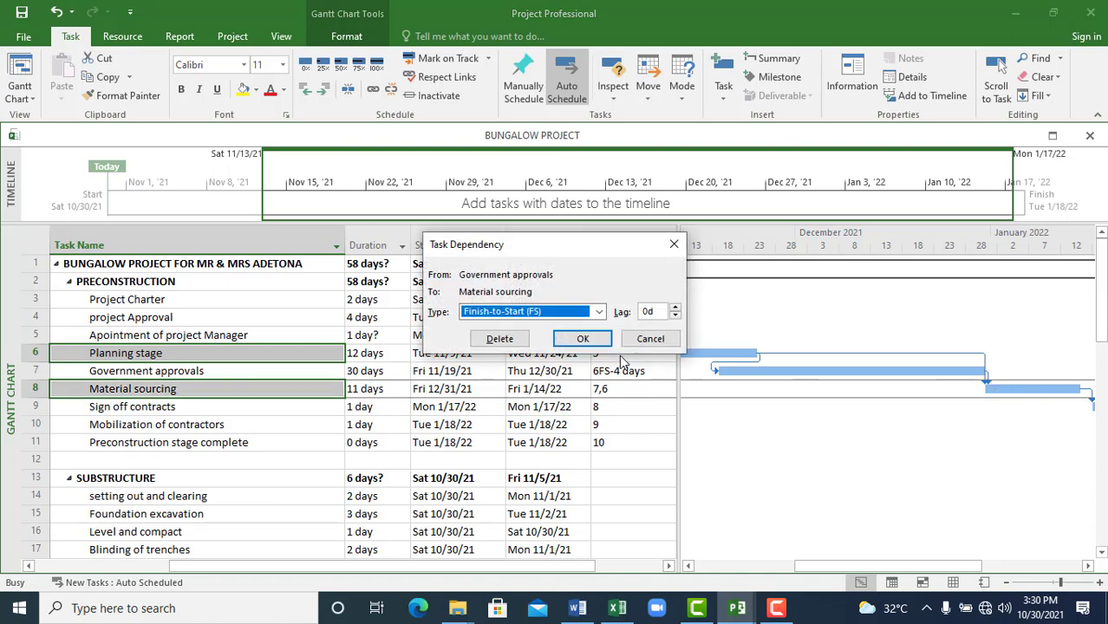
pyautogui.click(498, 339)
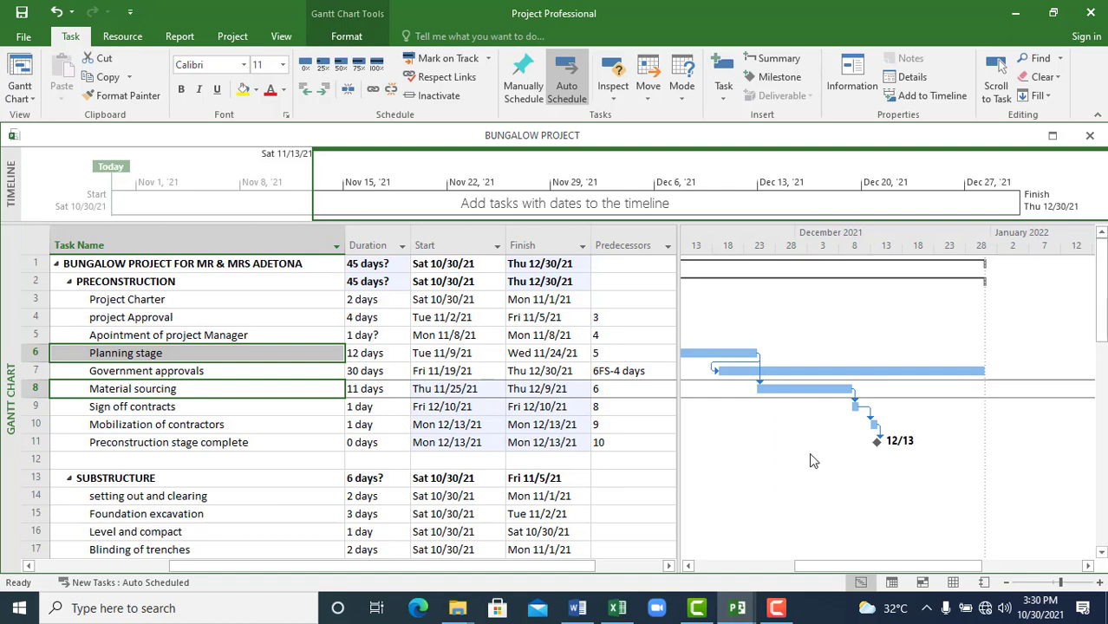
pyautogui.hotkey('ctrl', 'z')
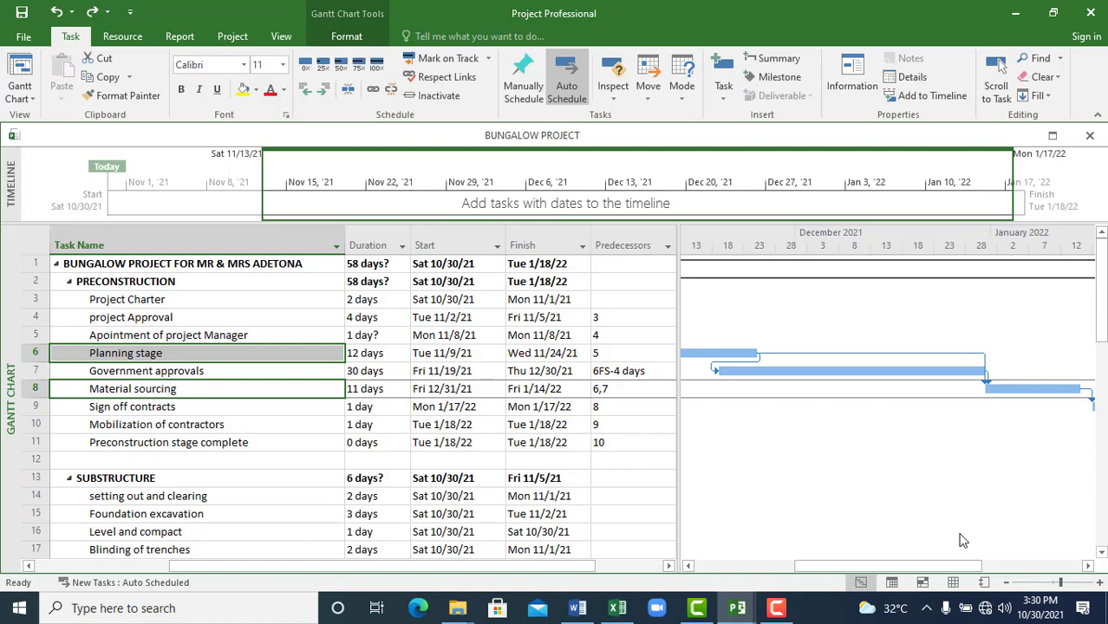
# - Remove Government approvals as a predecessor of Material sourcing, keeping only Planning stage
pyautogui.click(138, 370)
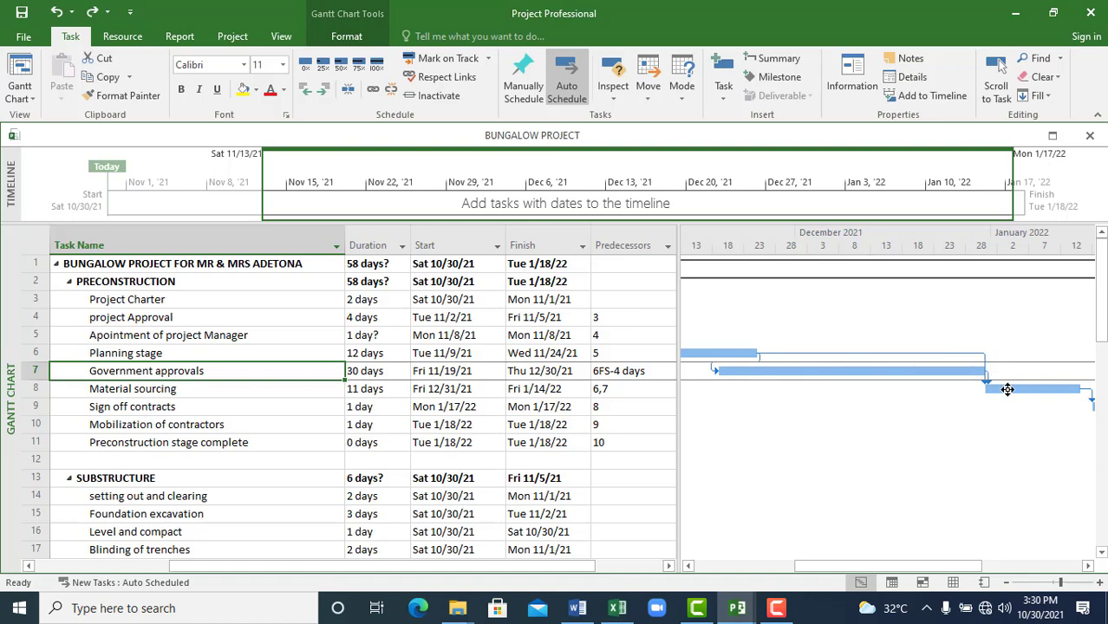
pyautogui.click(275, 354)
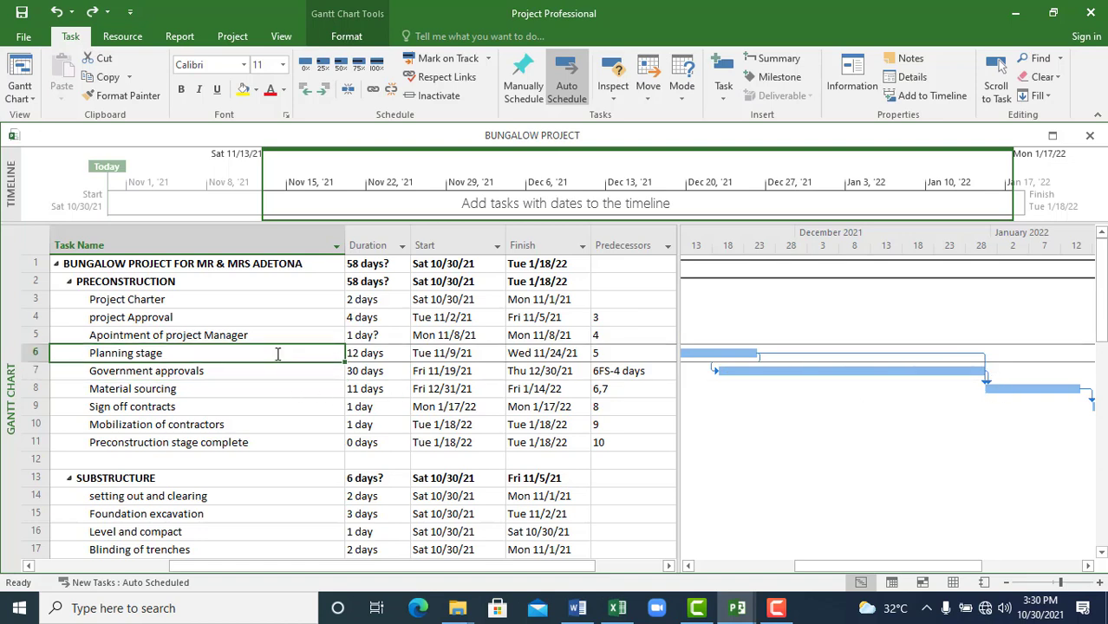
pyautogui.click(274, 388)
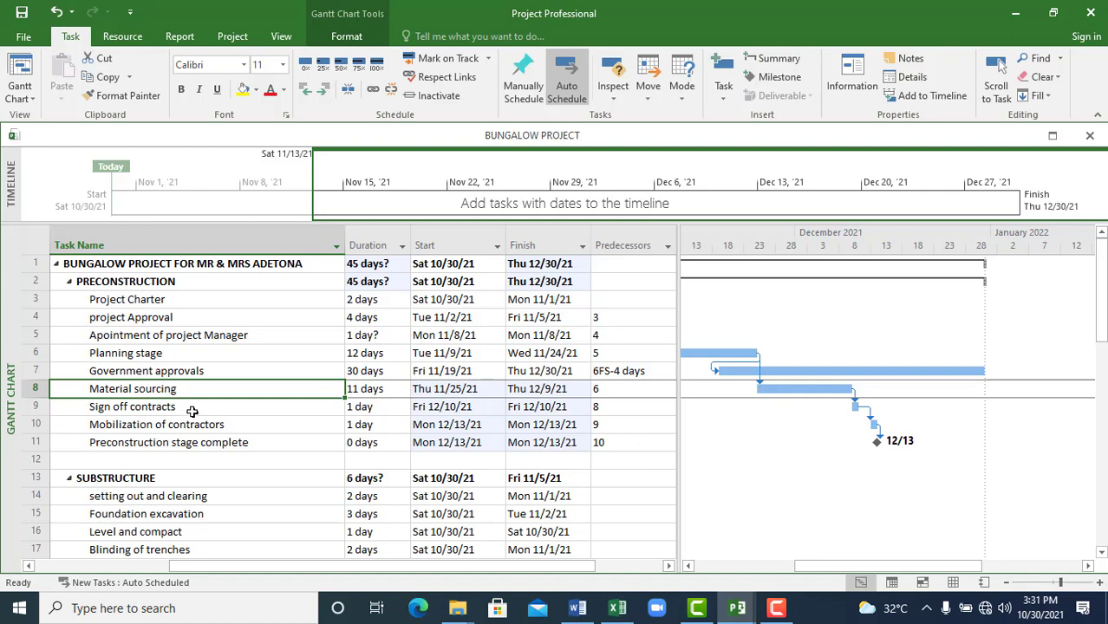
pyautogui.click(264, 427)
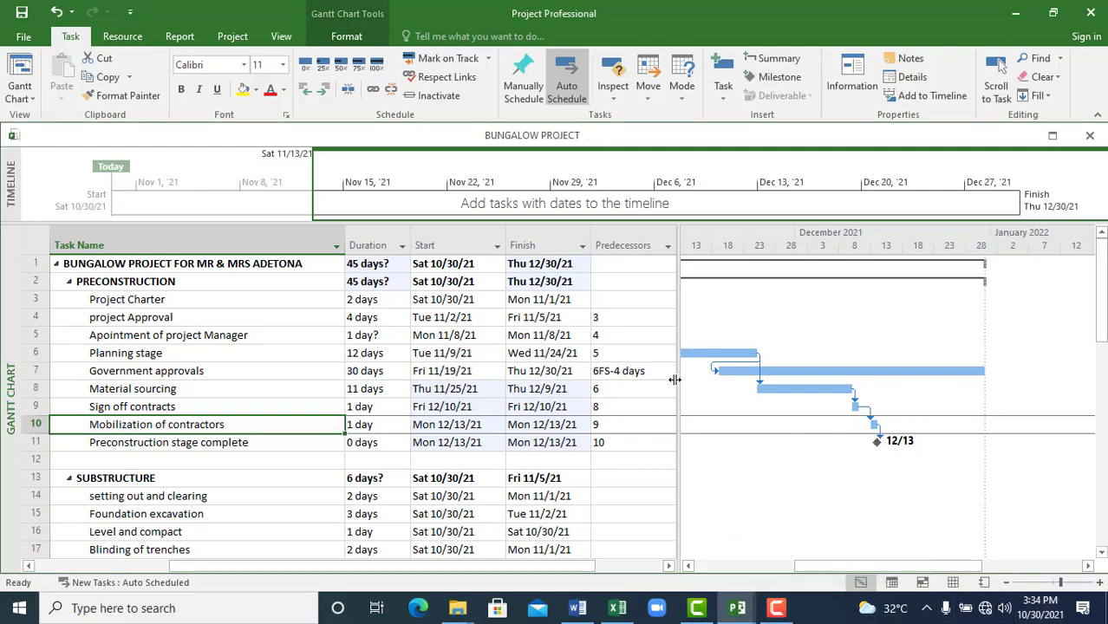
pyautogui.click(863, 406)
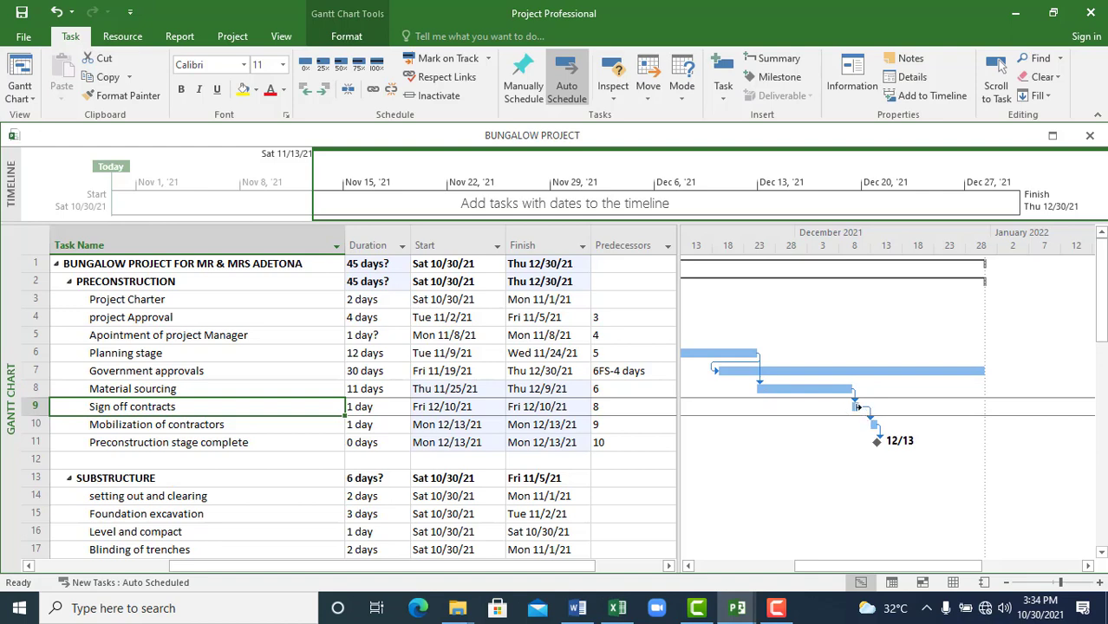
pyautogui.click(129, 427)
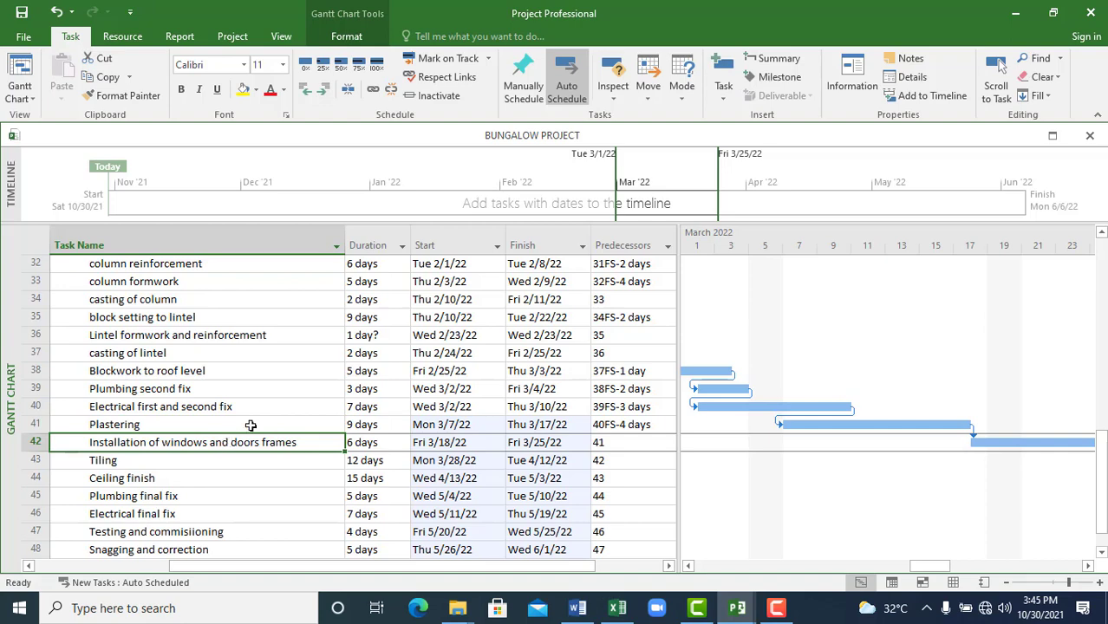
# - Set a lag of -7 days on the finish-to-start dependency from Plastering to Installation of windows and doors frames
pyautogui.click(250, 424)
pyautogui.doubleClick(971, 432)
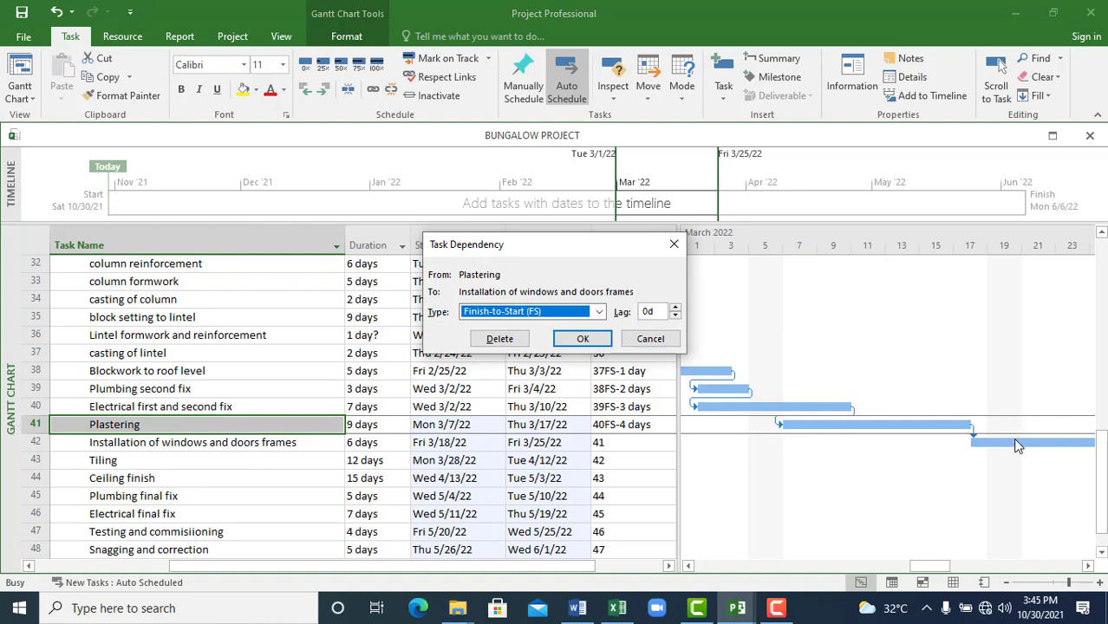
pyautogui.click(675, 317)
pyautogui.click(676, 317)
pyautogui.click(675, 318)
pyautogui.click(675, 317)
pyautogui.click(675, 318)
pyautogui.click(675, 318)
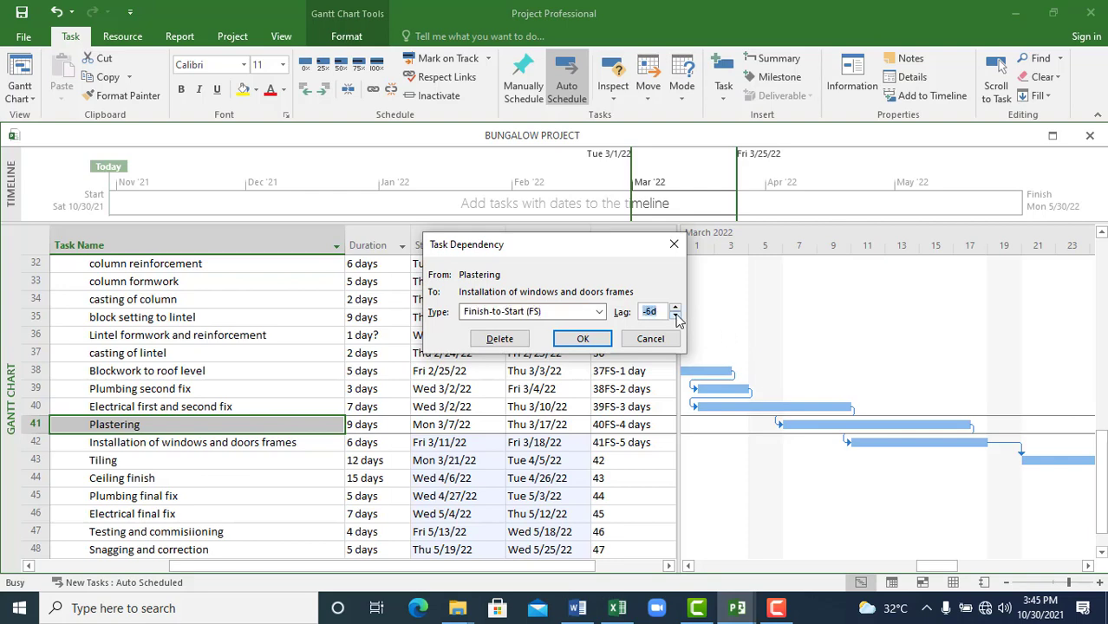
pyautogui.click(582, 338)
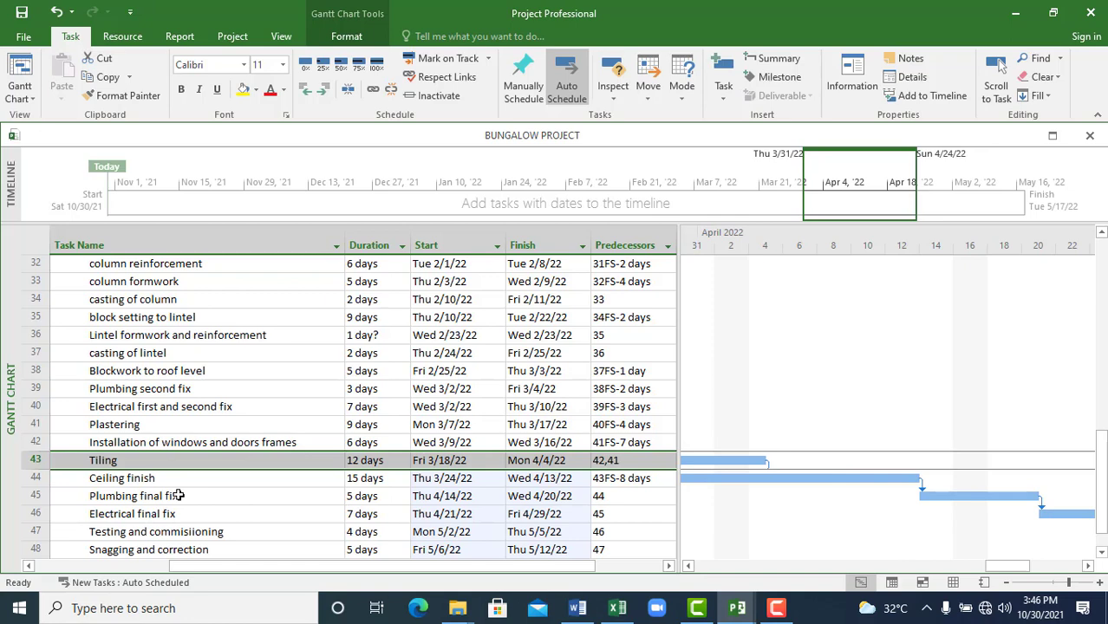
# - Insert a new task named Painting between Electrical final fix and Testing and commisiioning
pyautogui.click(180, 494)
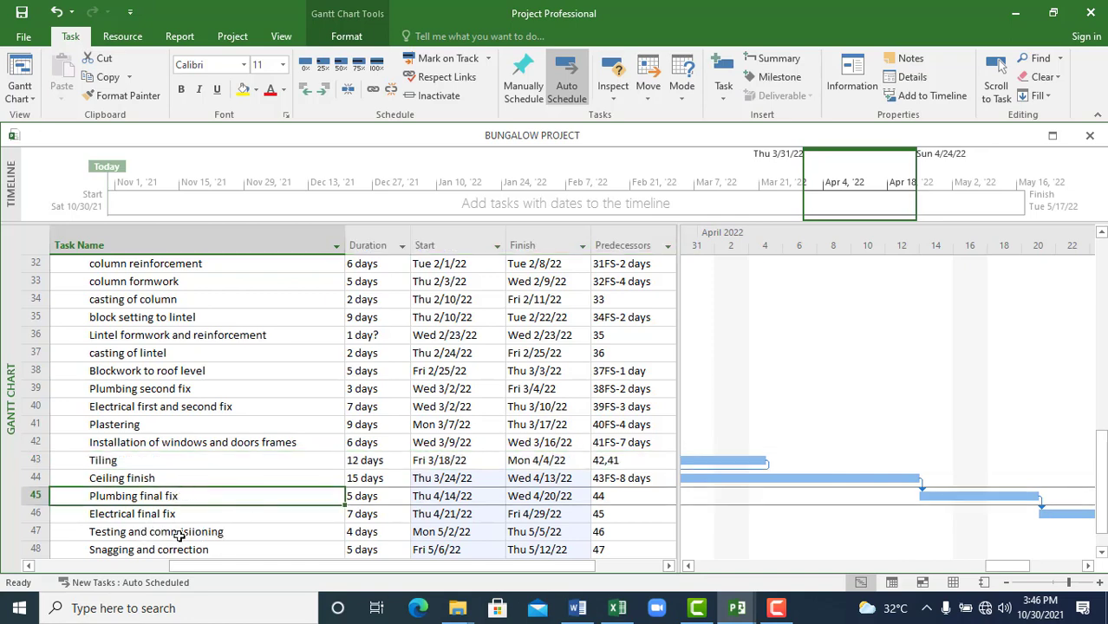
pyautogui.click(148, 532)
pyautogui.press('Insert')
pyautogui.write('P')
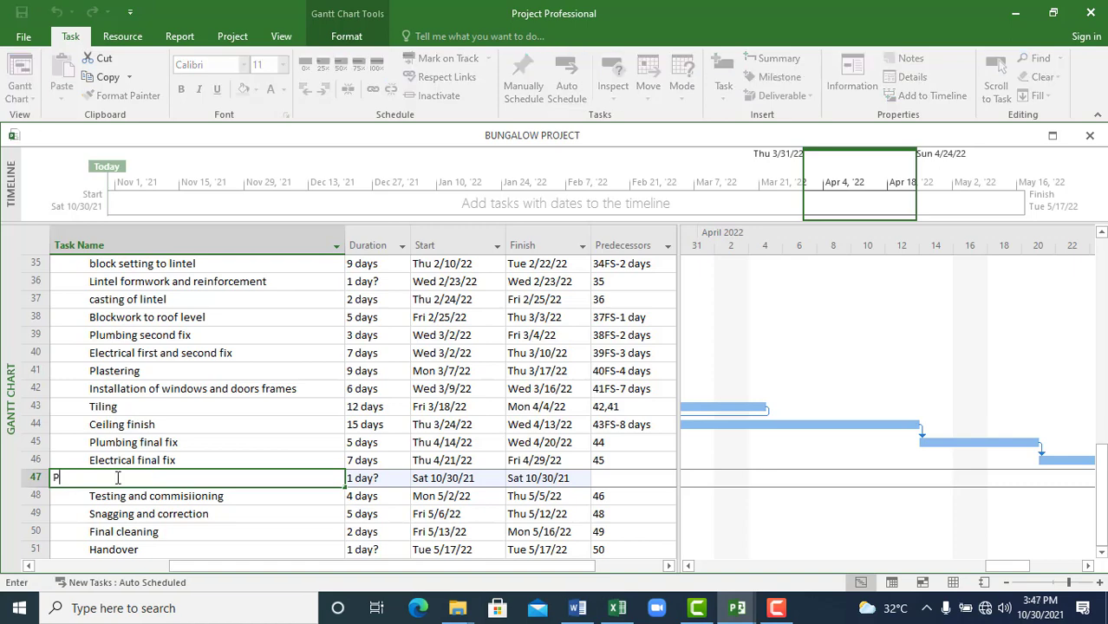
pyautogui.write('ainting')
pyautogui.click(252, 515)
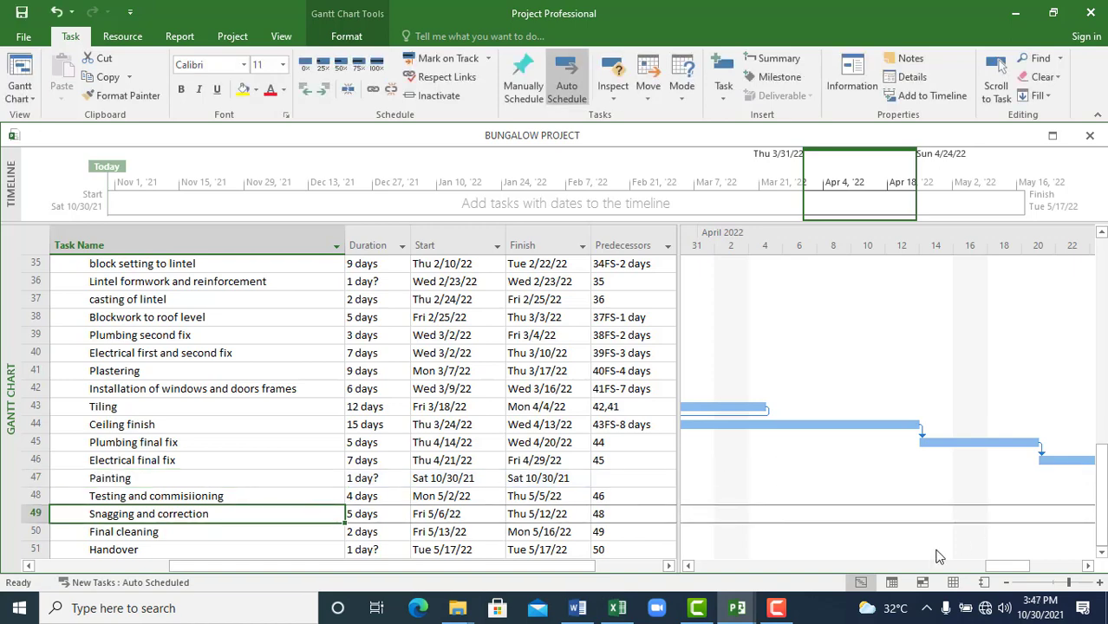
# - Link Electrical final fix to Painting as its finish-to-start predecessor
pyautogui.moveTo(1006, 566); pyautogui.dragTo(713, 566)
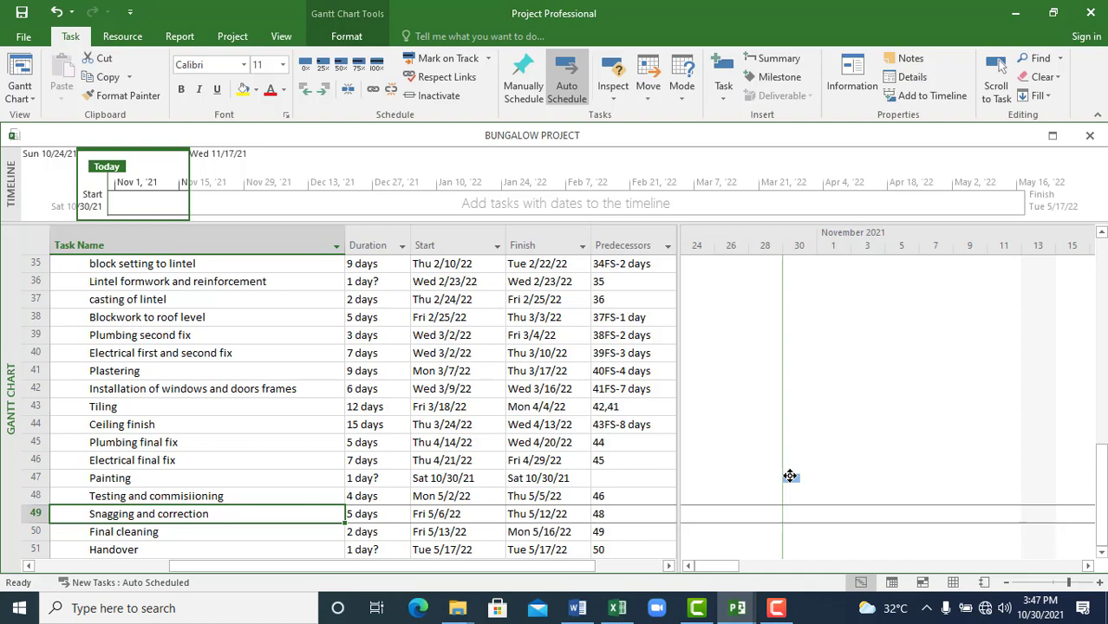
pyautogui.click(1088, 566)
pyautogui.moveTo(1089, 566); pyautogui.dragTo(1089, 566)
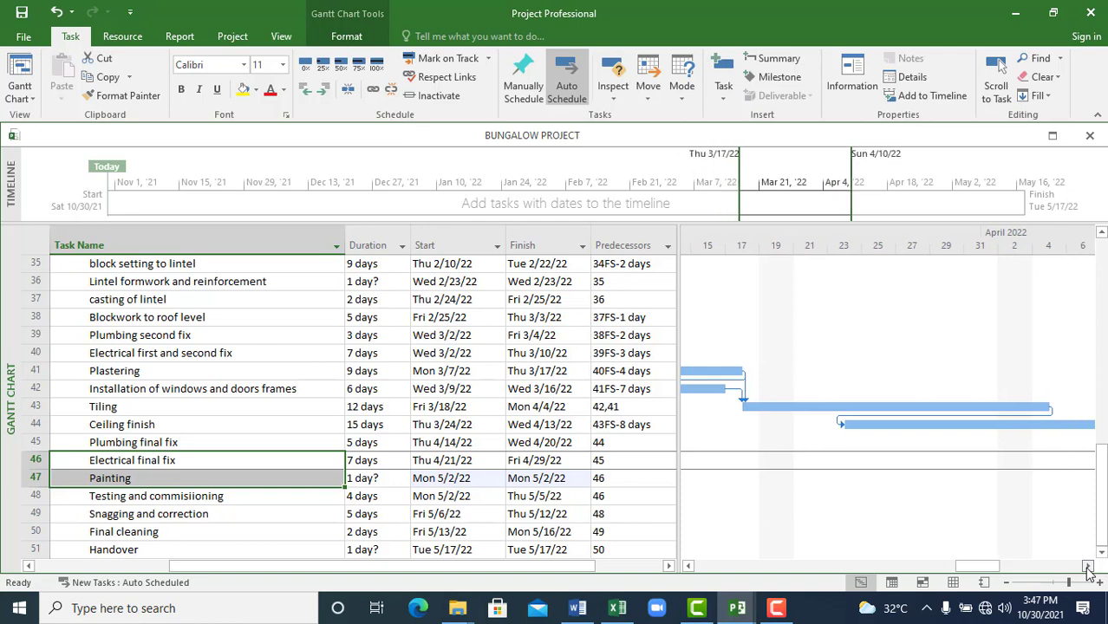
pyautogui.moveTo(1089, 566); pyautogui.dragTo(1089, 567)
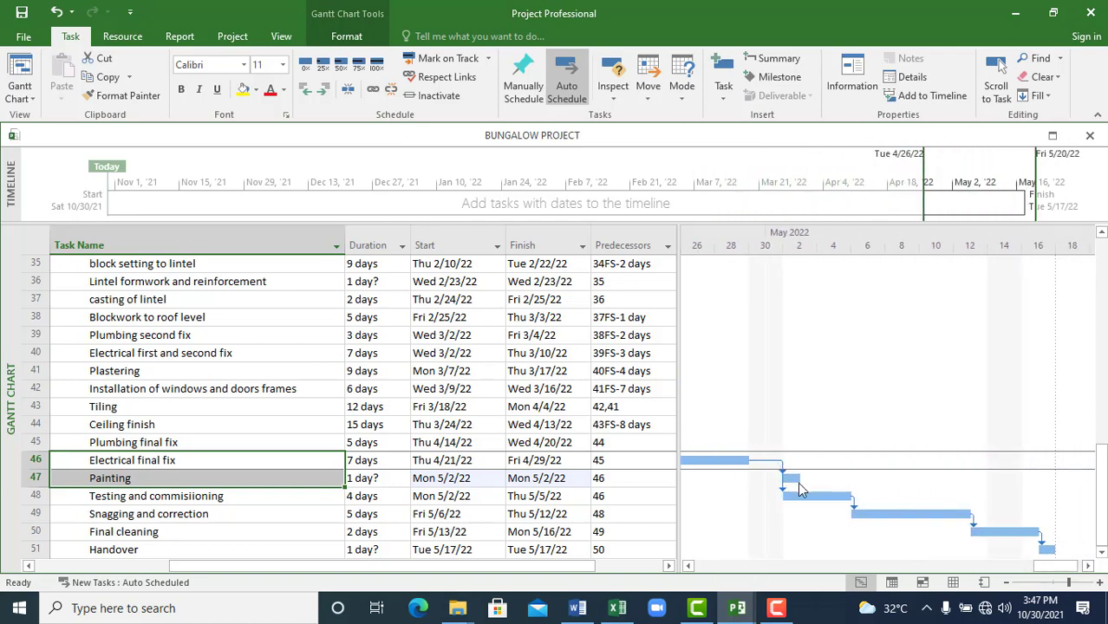
pyautogui.click(259, 496)
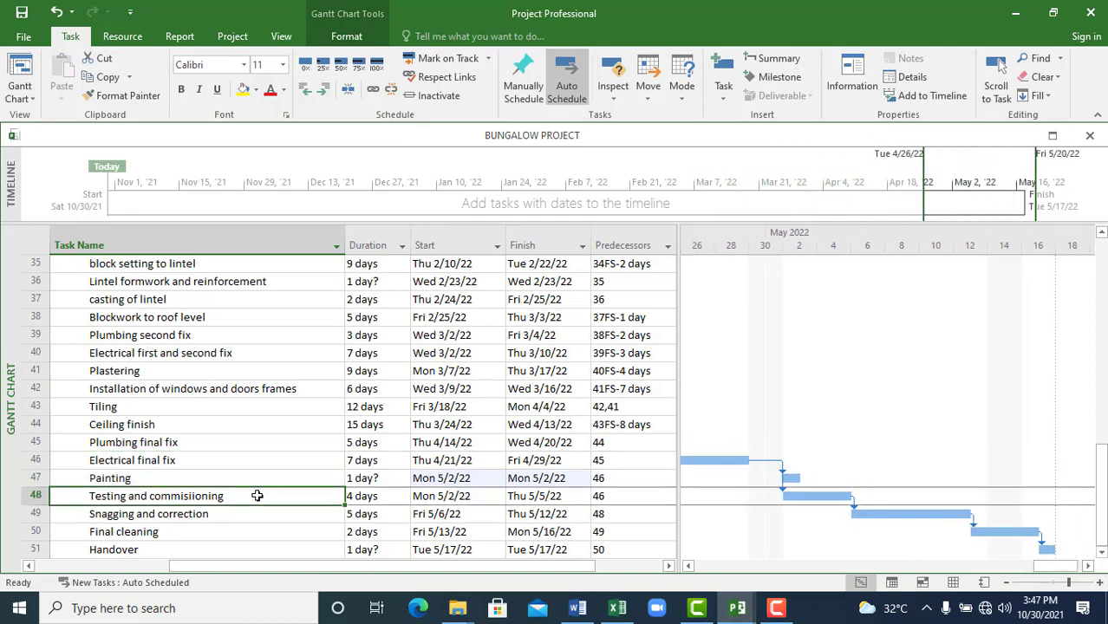
pyautogui.doubleClick(783, 492)
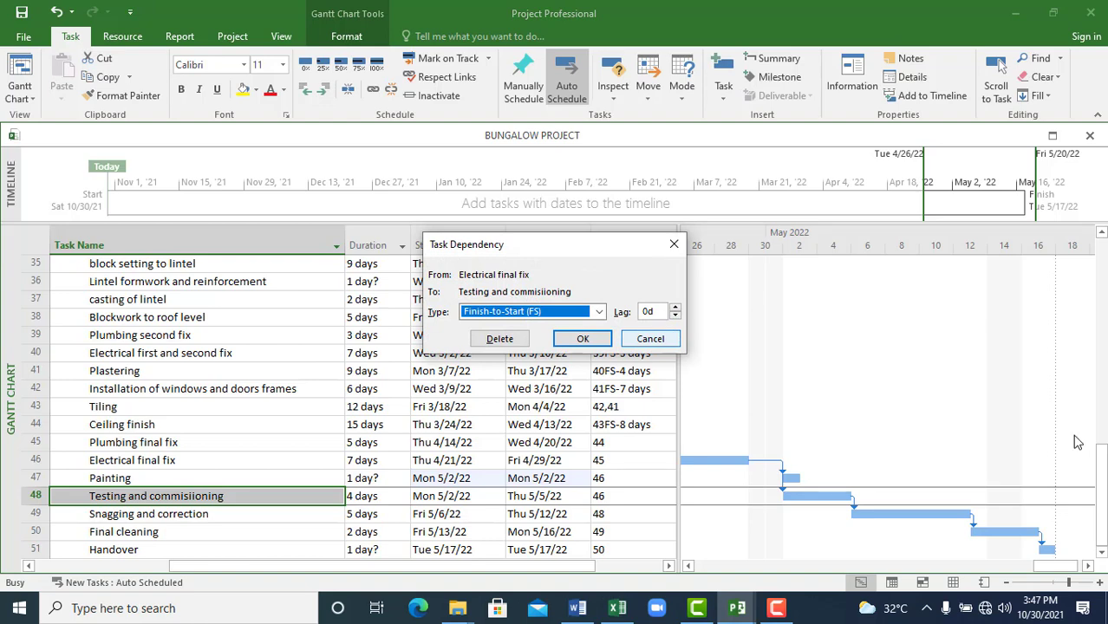
pyautogui.click(674, 244)
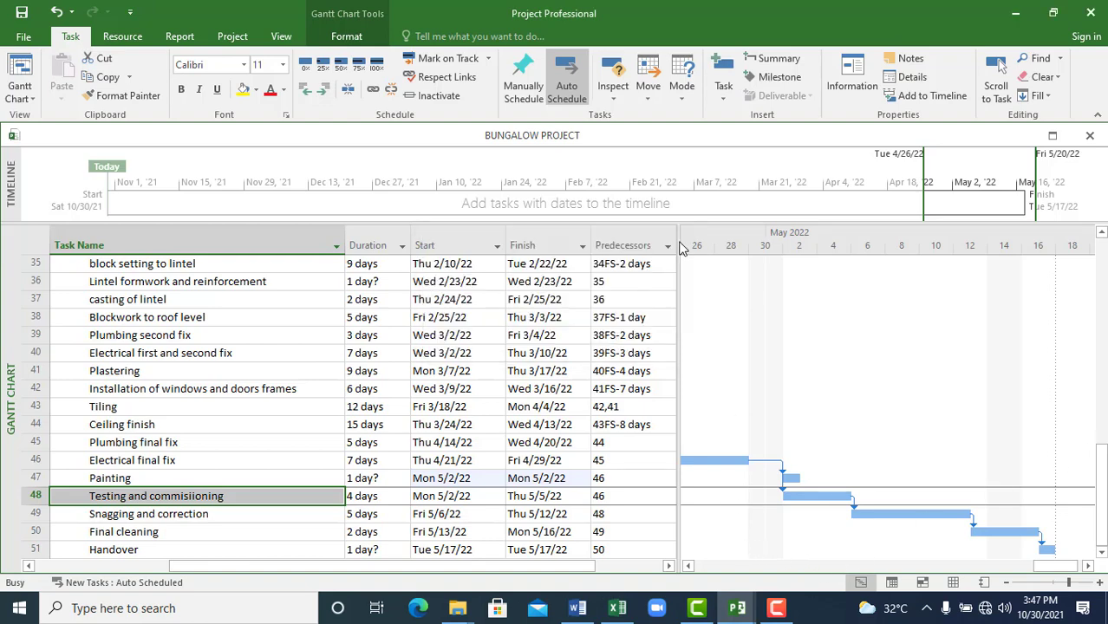
# - Link Painting to Testing and commisiioning as an additional finish-to-start predecessor
pyautogui.click(1099, 584)
pyautogui.click(688, 568)
pyautogui.click(688, 569)
pyautogui.click(689, 570)
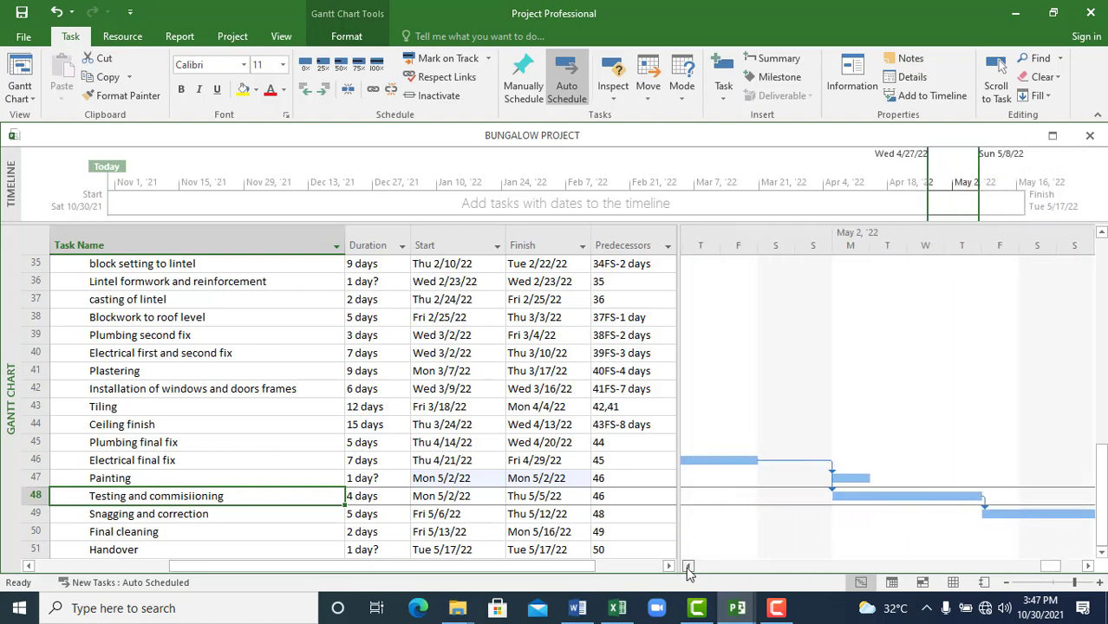
pyautogui.click(689, 569)
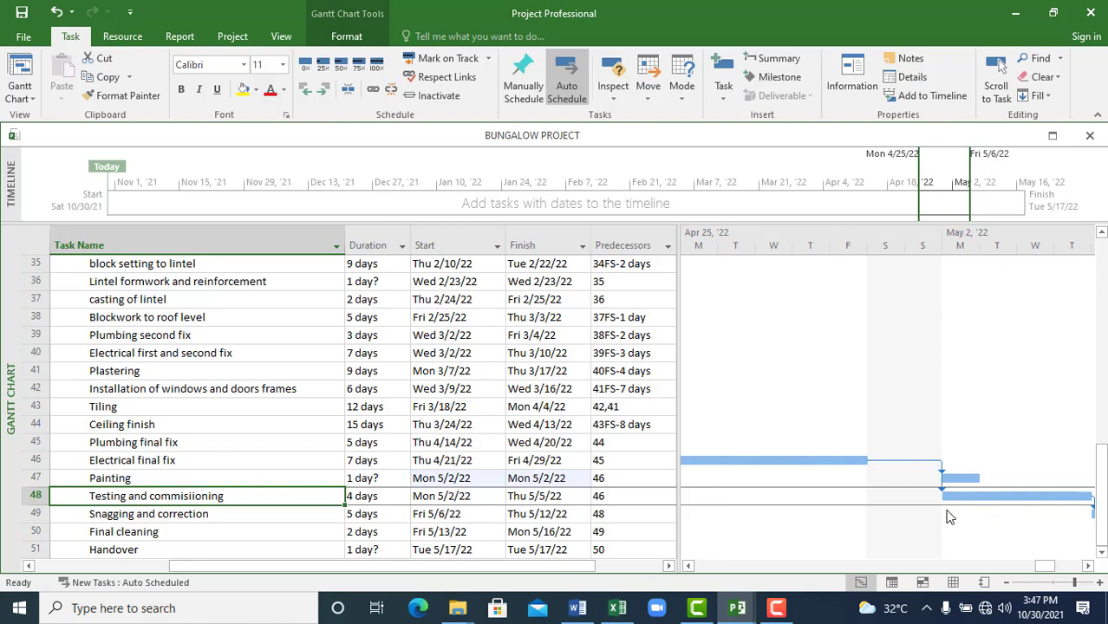
pyautogui.click(202, 478)
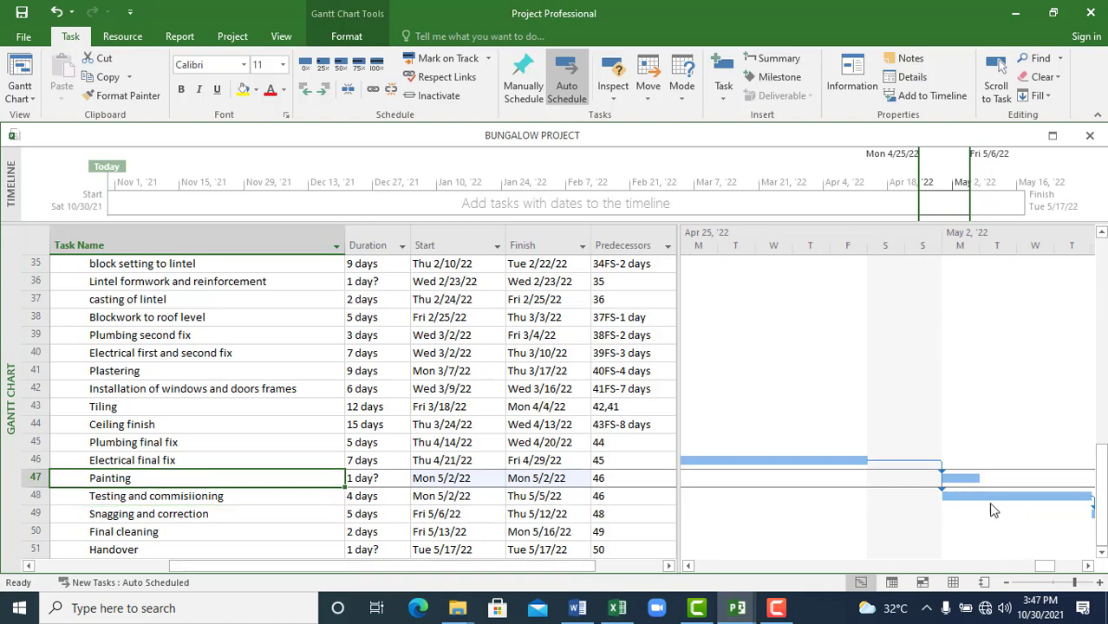
pyautogui.moveTo(936, 479); pyautogui.dragTo(962, 496)
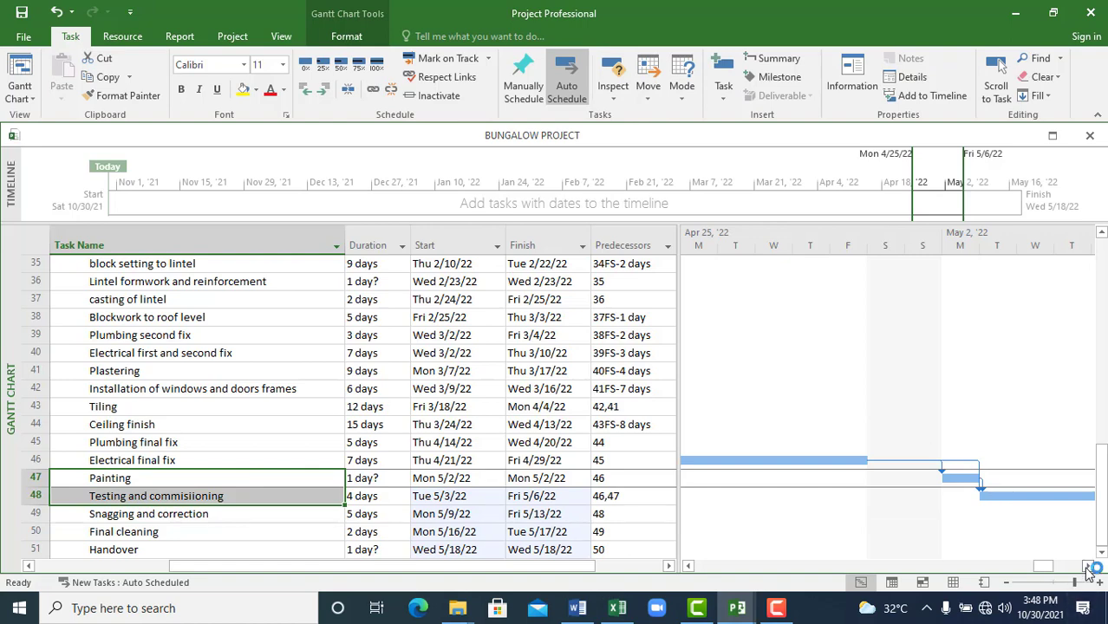
pyautogui.moveTo(1090, 568); pyautogui.dragTo(1090, 570)
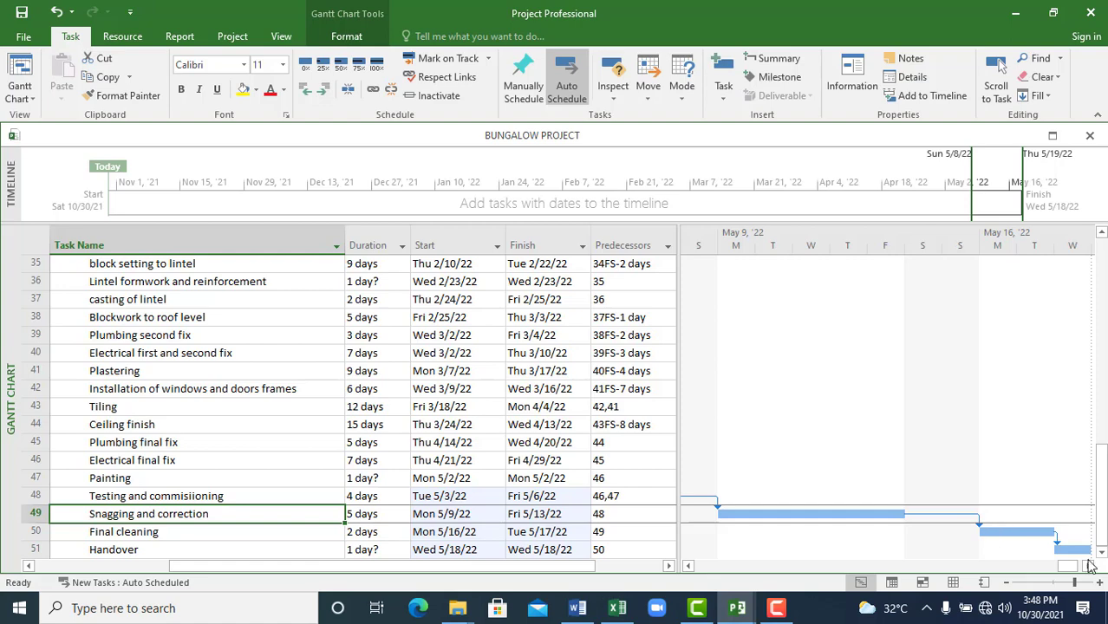
pyautogui.click(1089, 569)
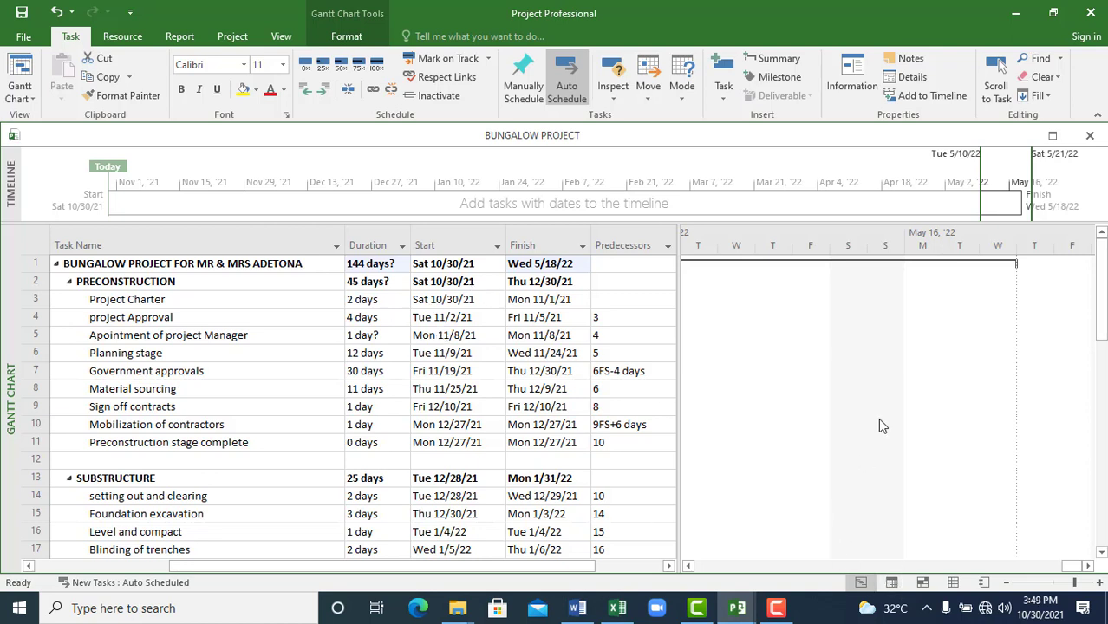
pyautogui.click(1088, 567)
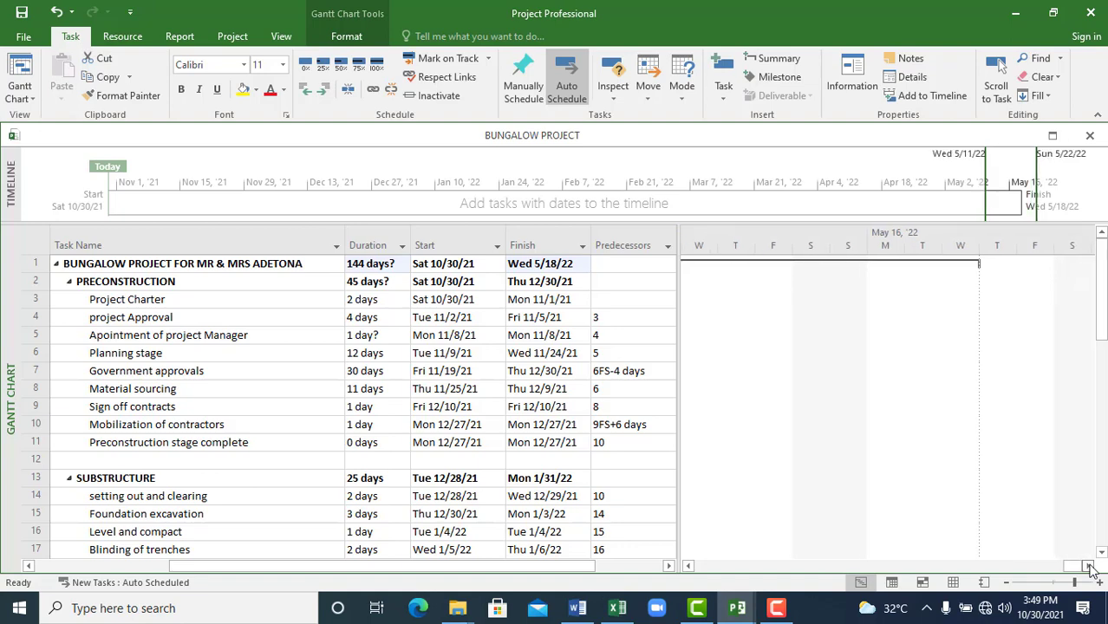
pyautogui.click(689, 567)
pyautogui.click(689, 566)
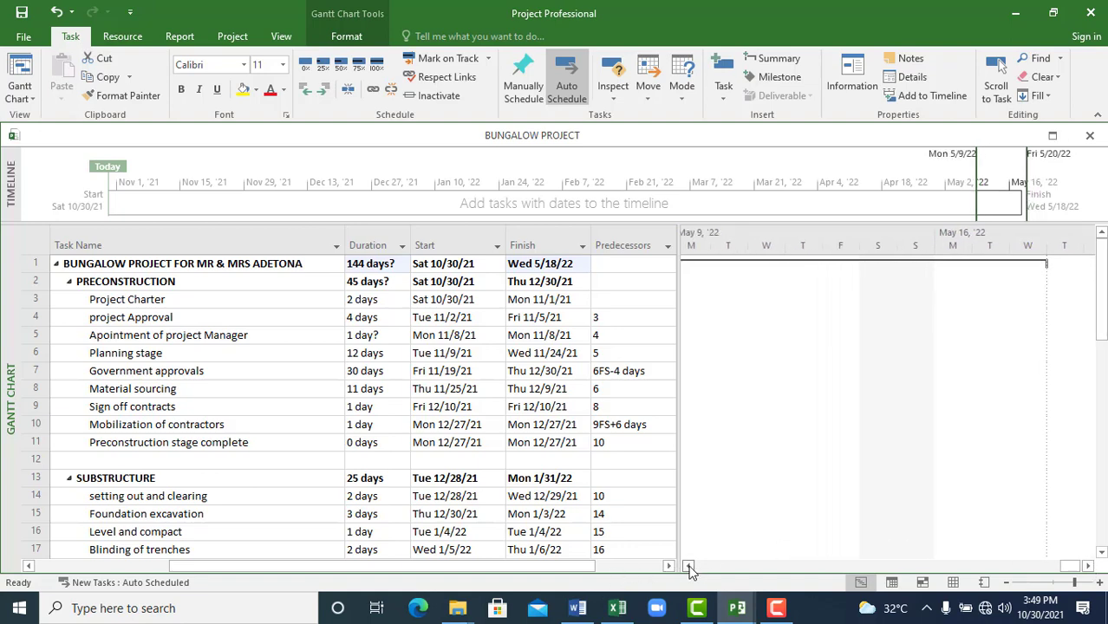
pyautogui.click(689, 566)
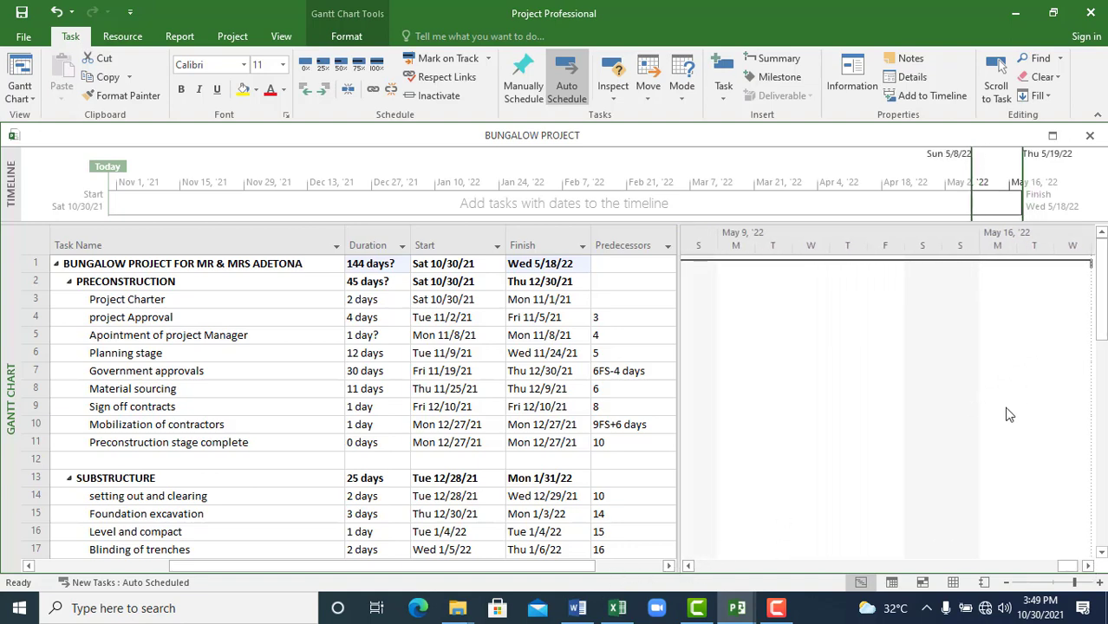